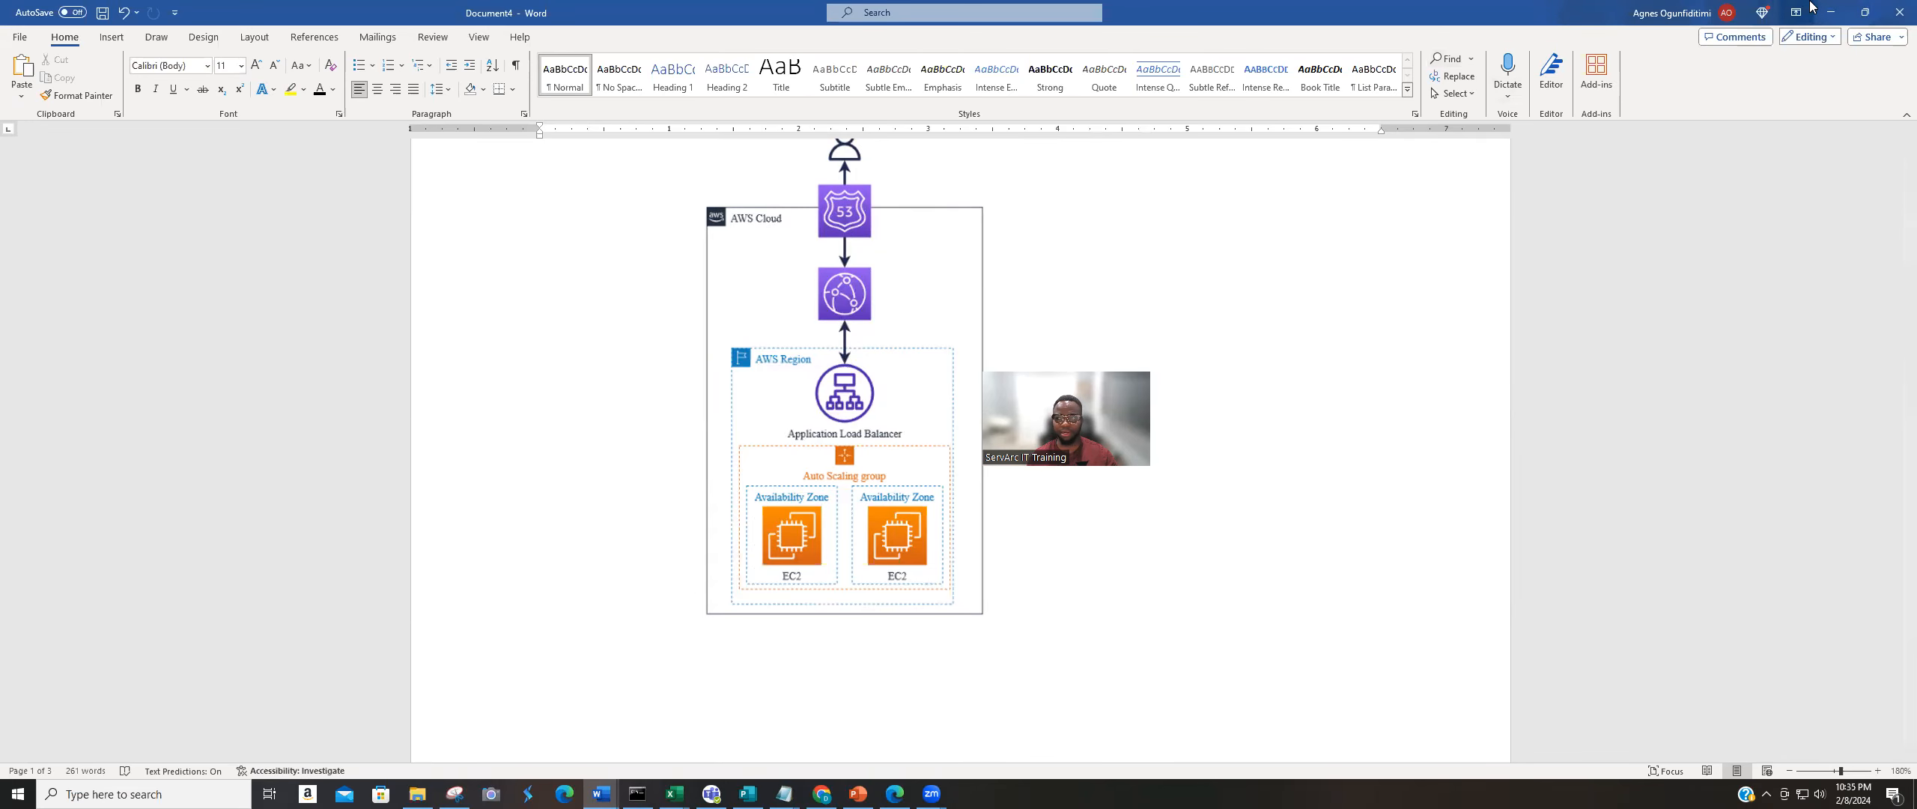
Switch from the Word diagram to the AWS console in the browser and open the Route 53 service.
left_click(1829, 13)
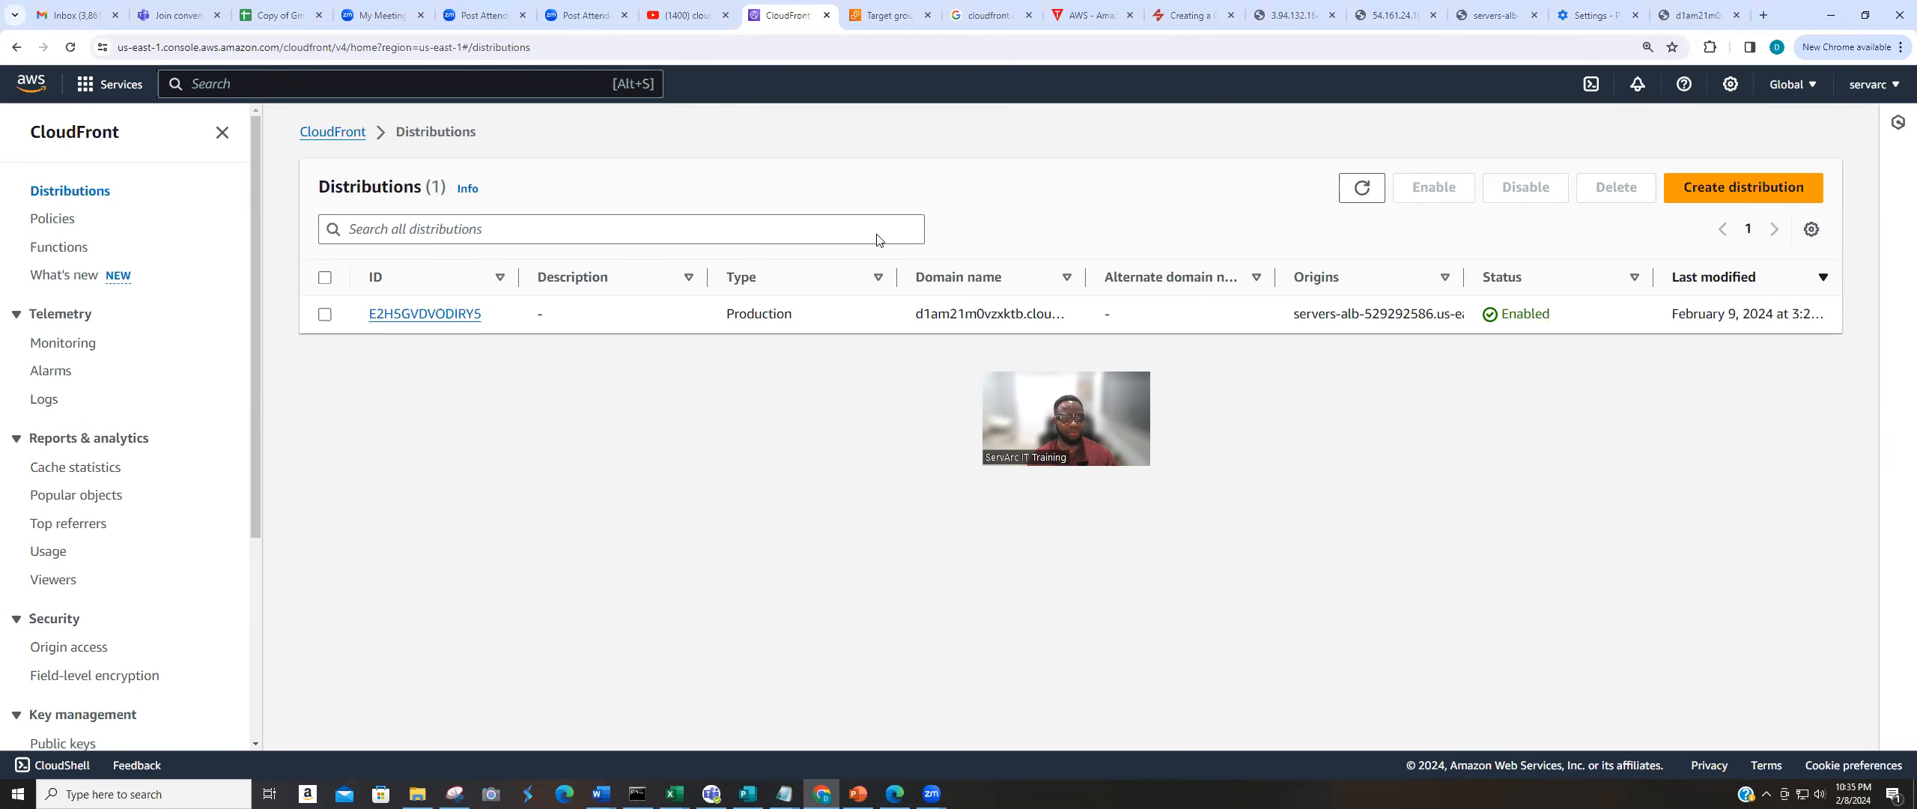
left_click(412, 89)
type("route")
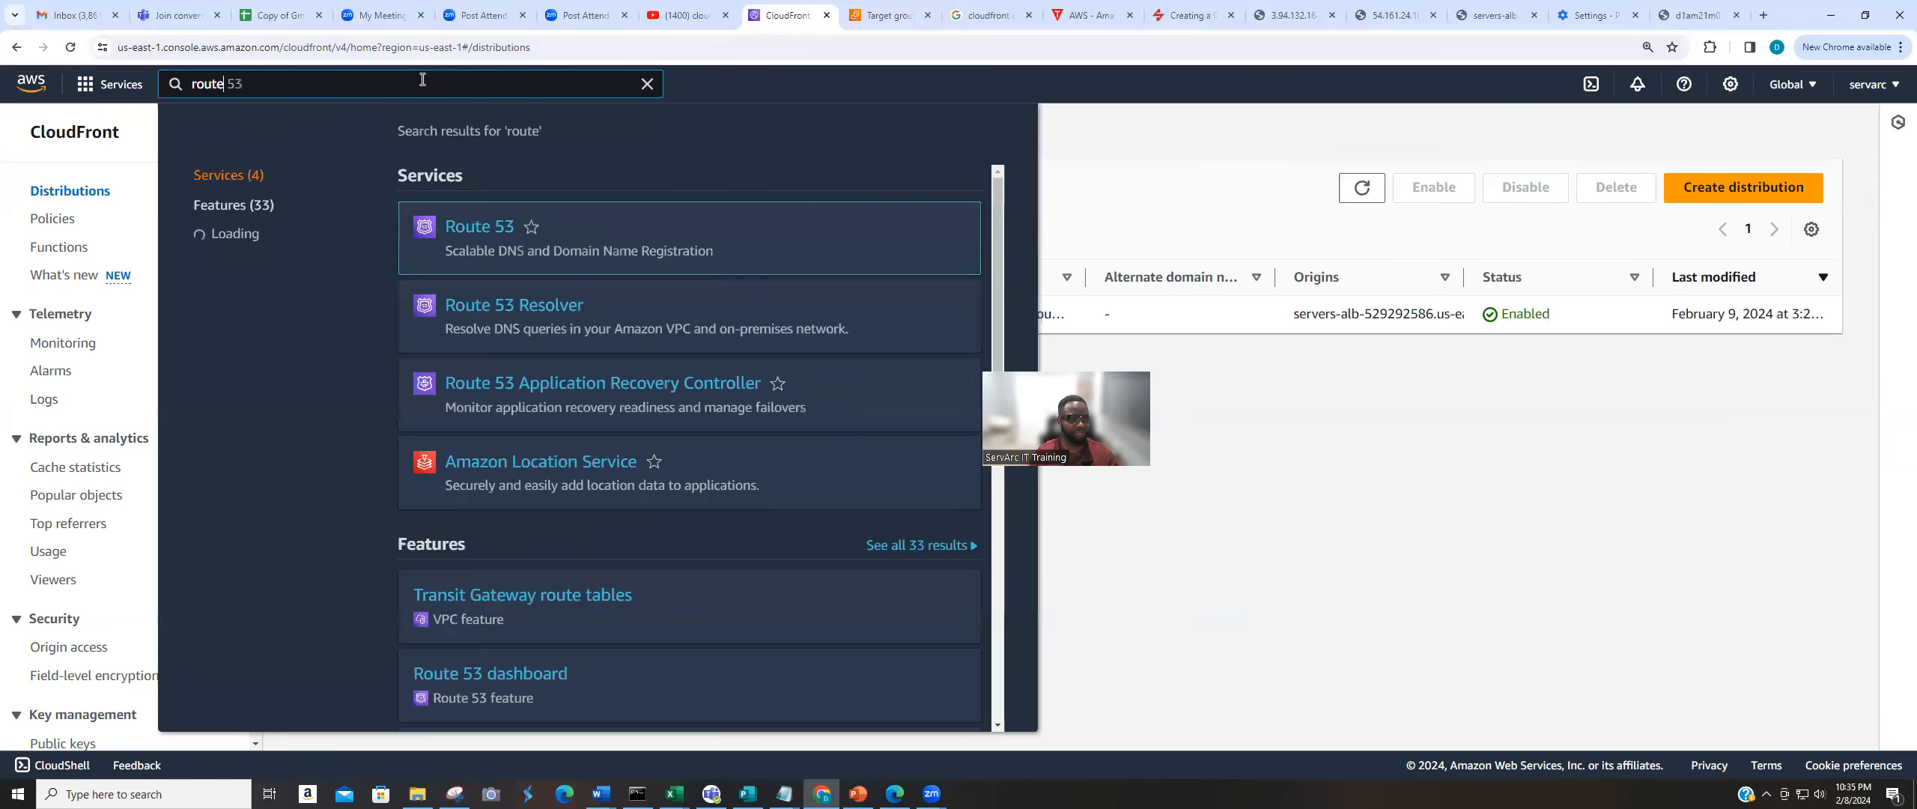
left_click(470, 231)
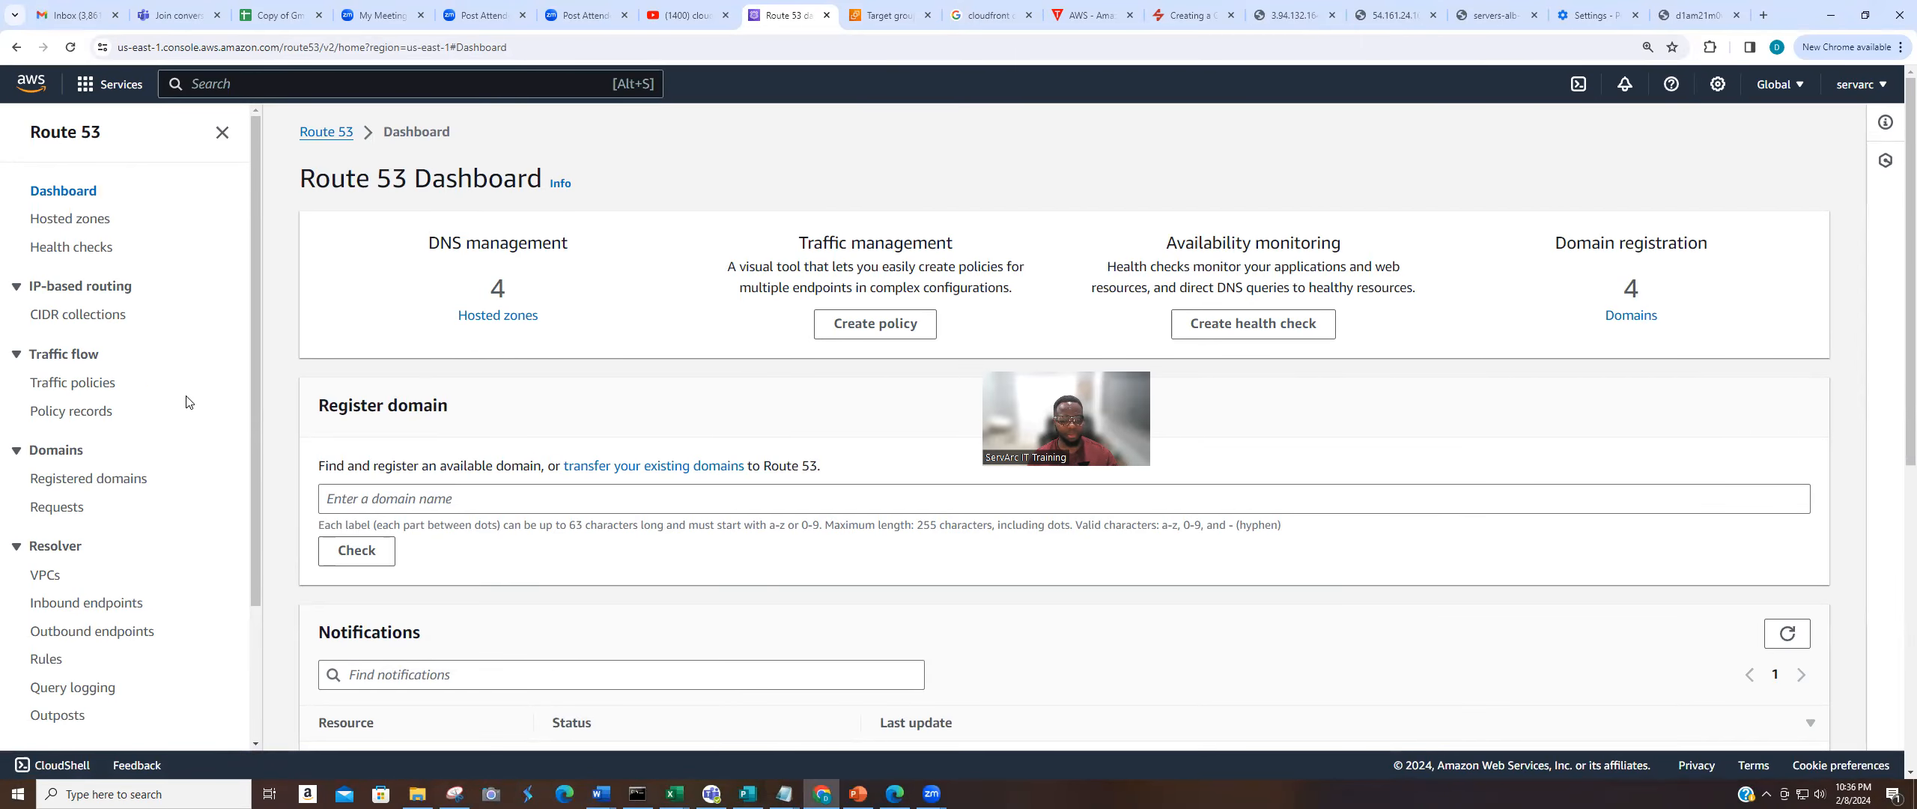
From the registered domains, check the availability of shoedesignes.com for registration and review the suggested domains and yearly prices.
left_click(1632, 315)
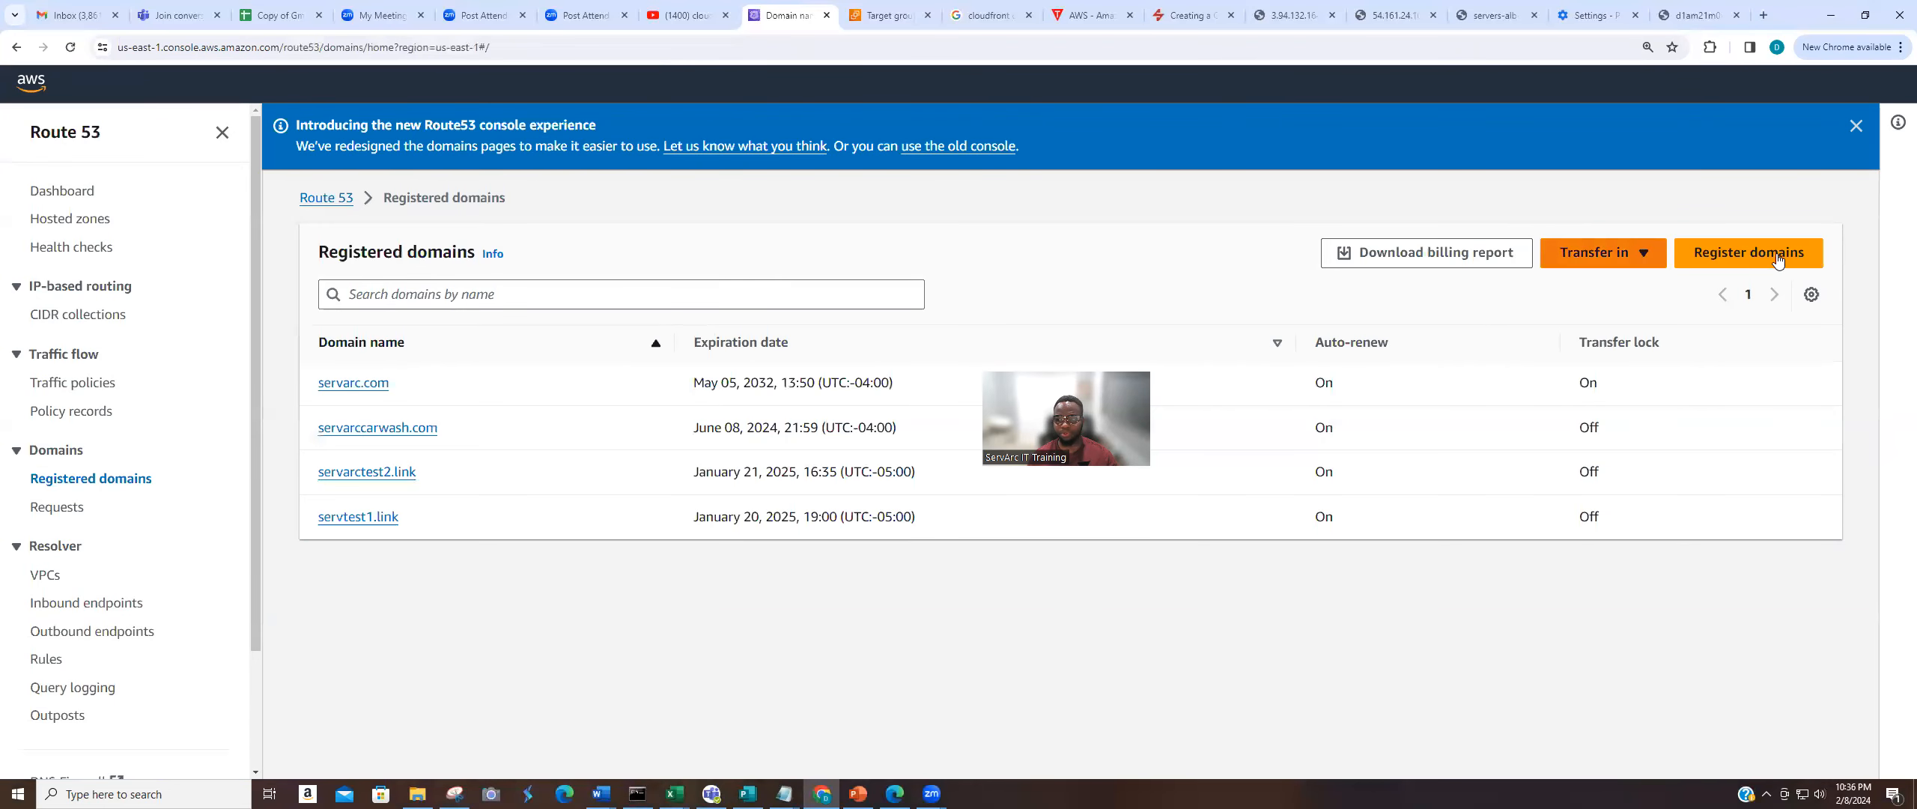
left_click(1778, 258)
left_click(418, 343)
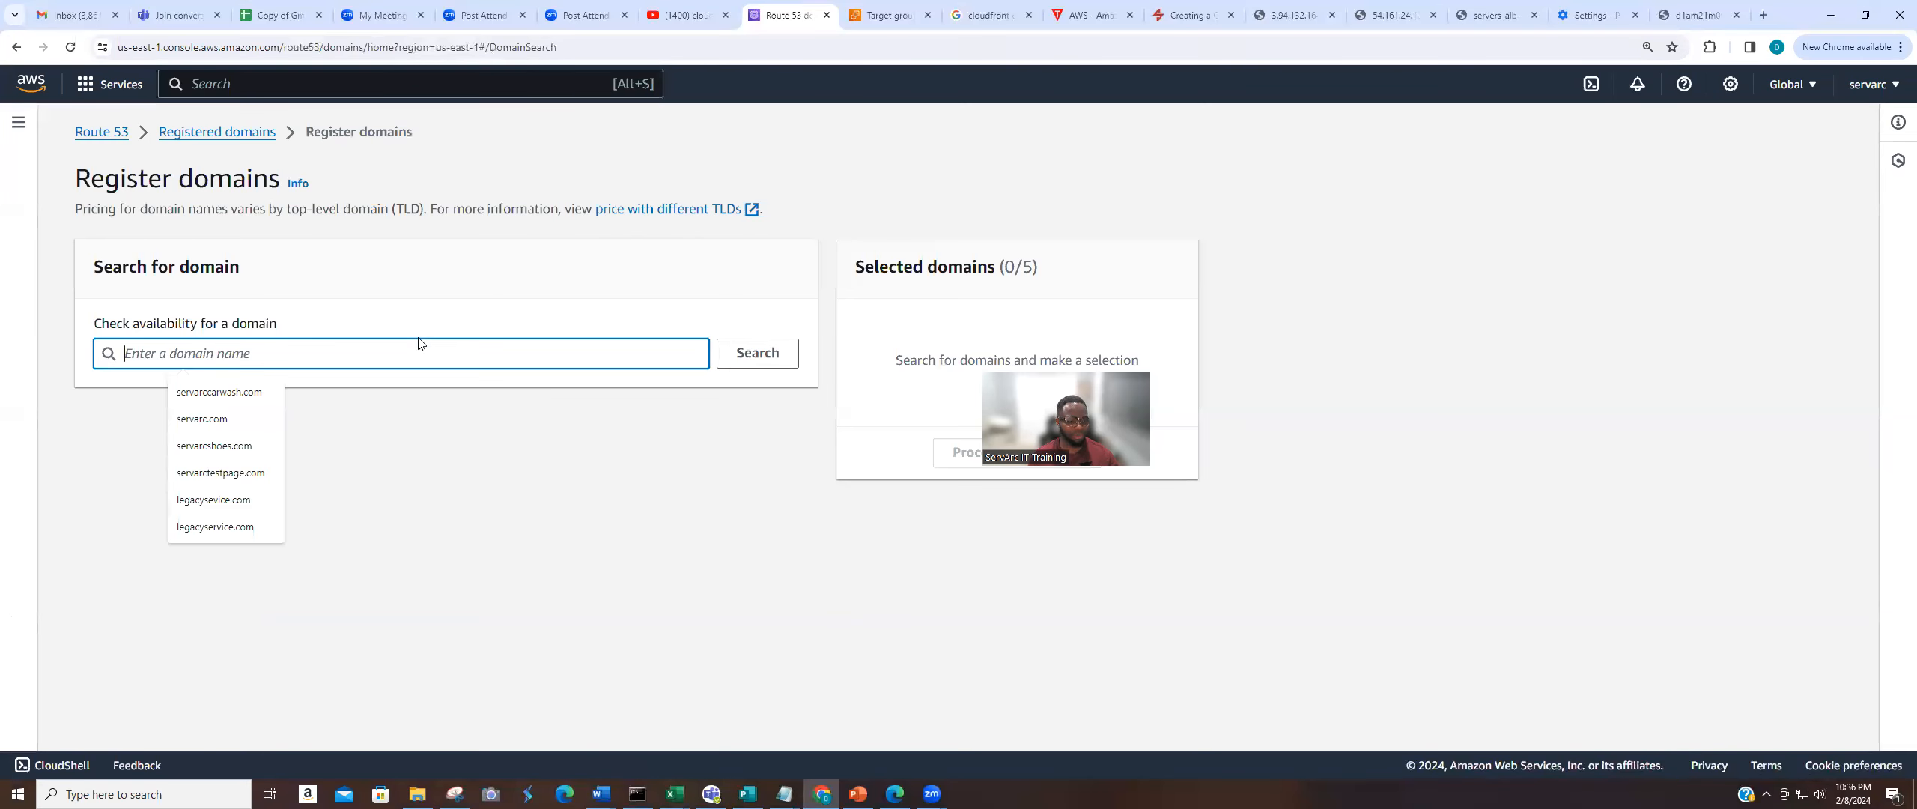
type("shoedesignes")
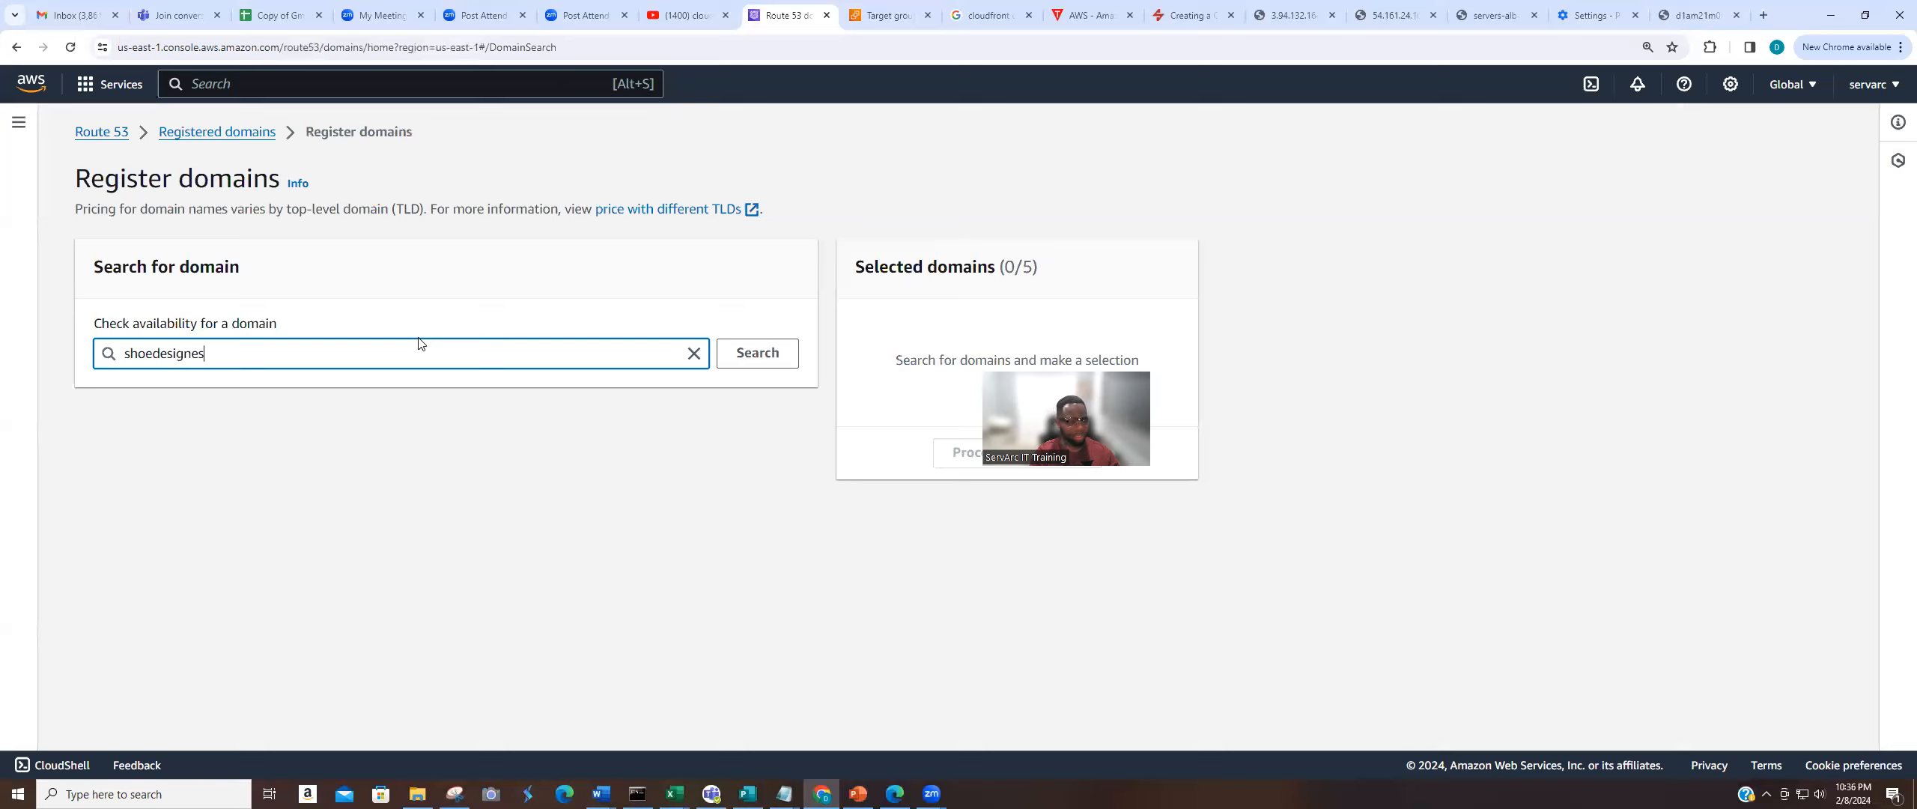
left_click(769, 371)
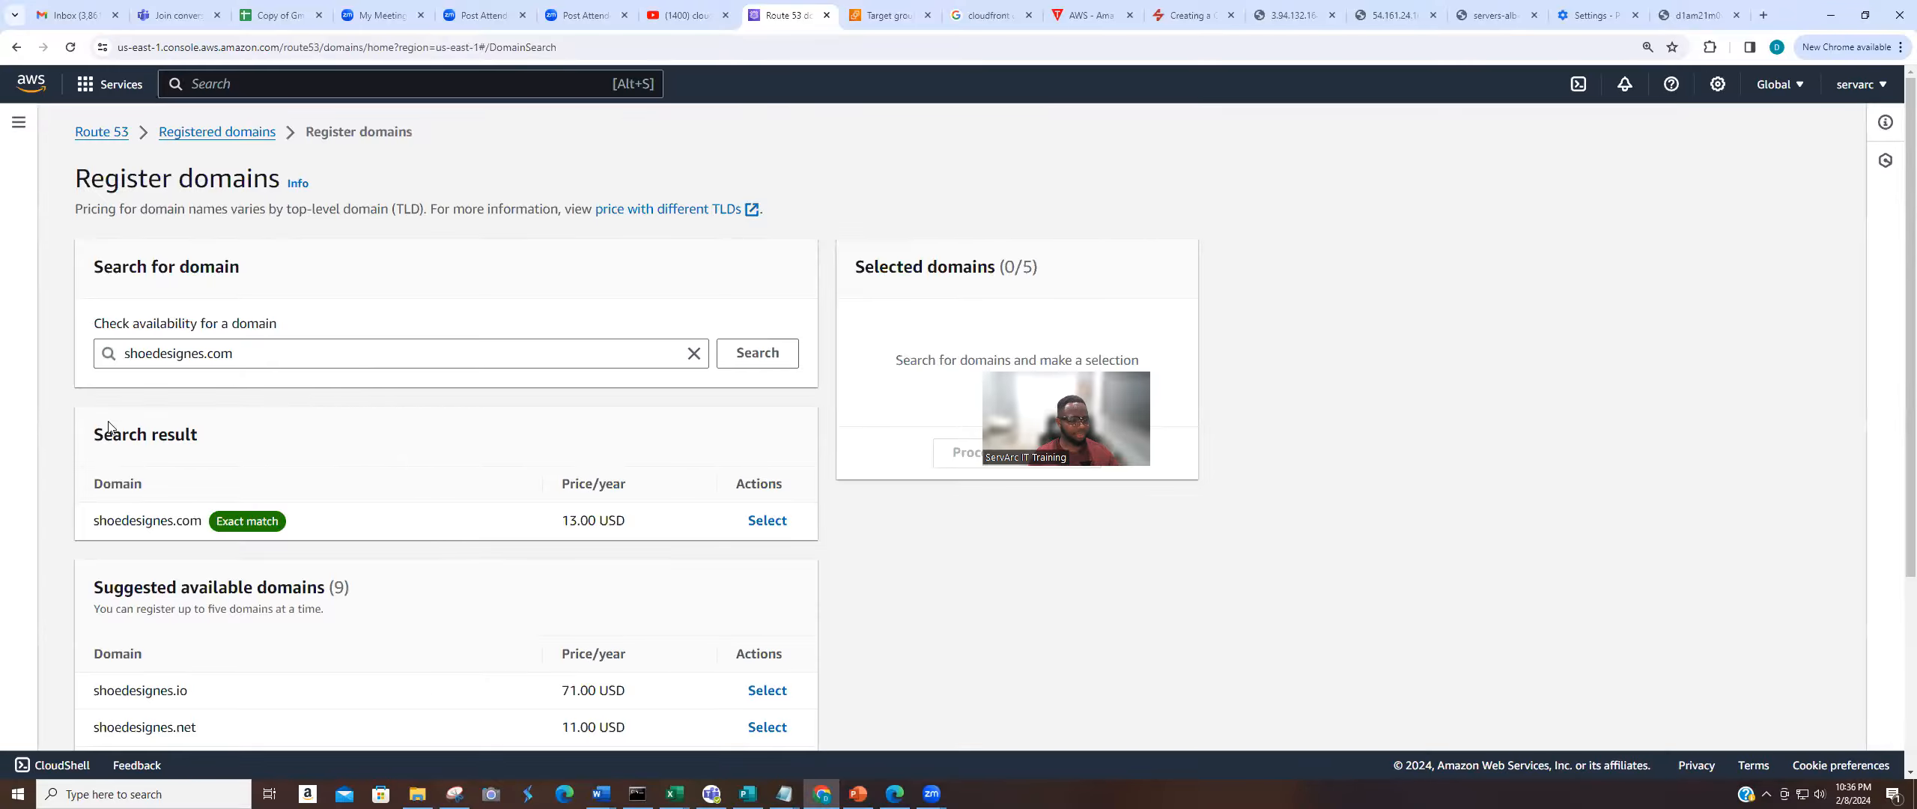
scroll(547, 590, "down", 3)
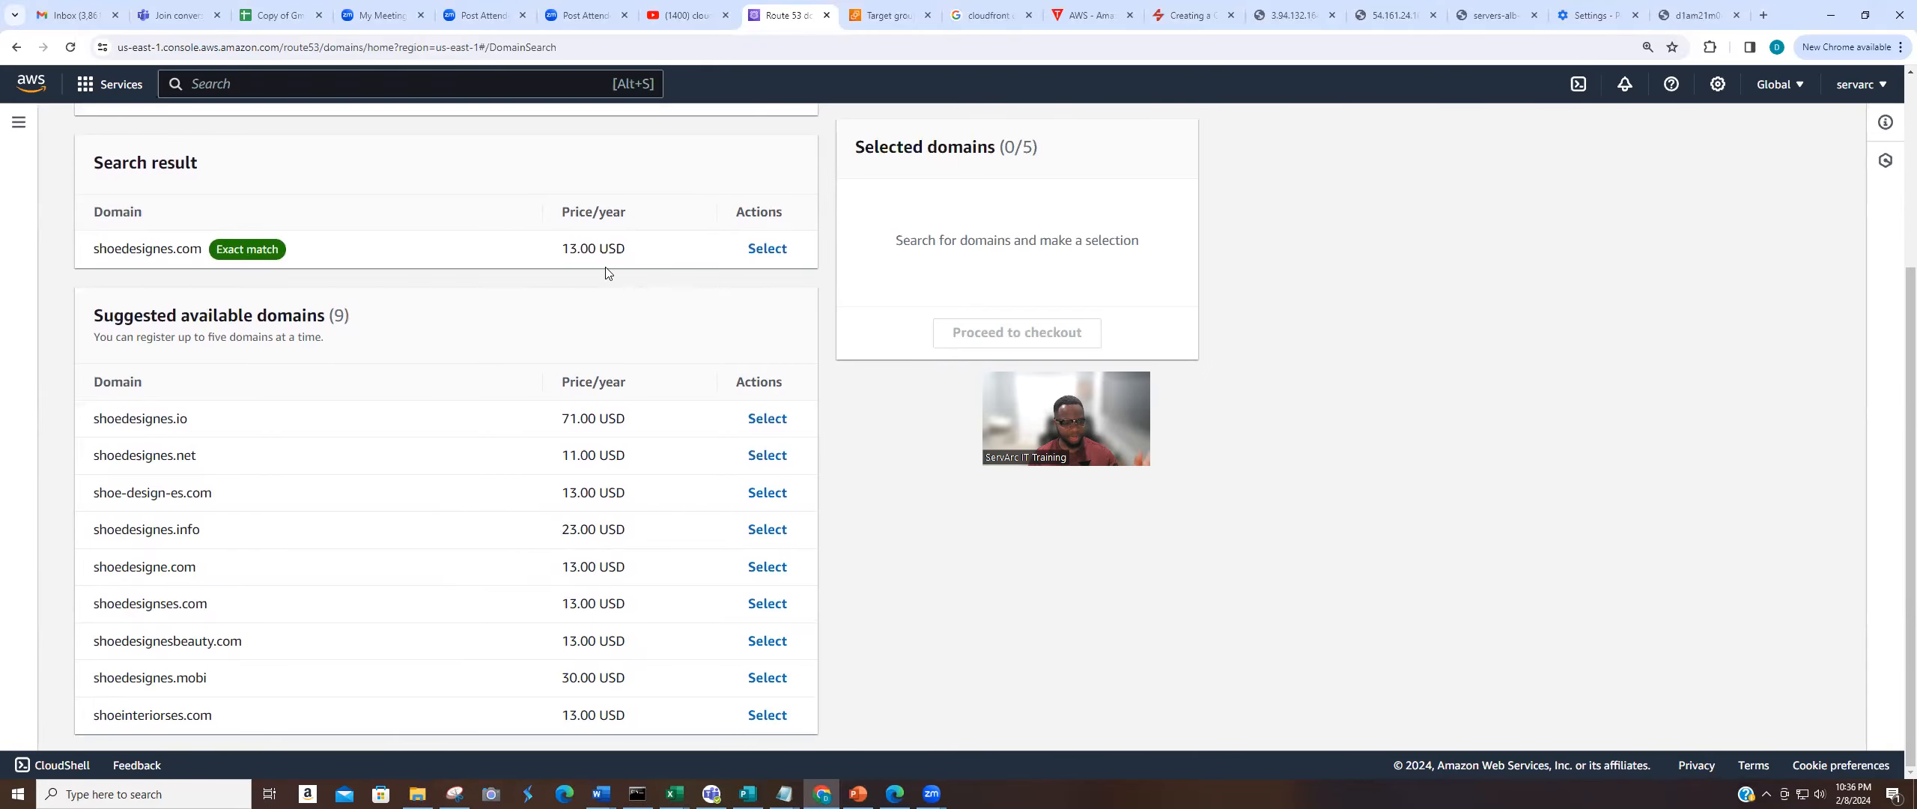
scroll(1283, 557, "up", 2)
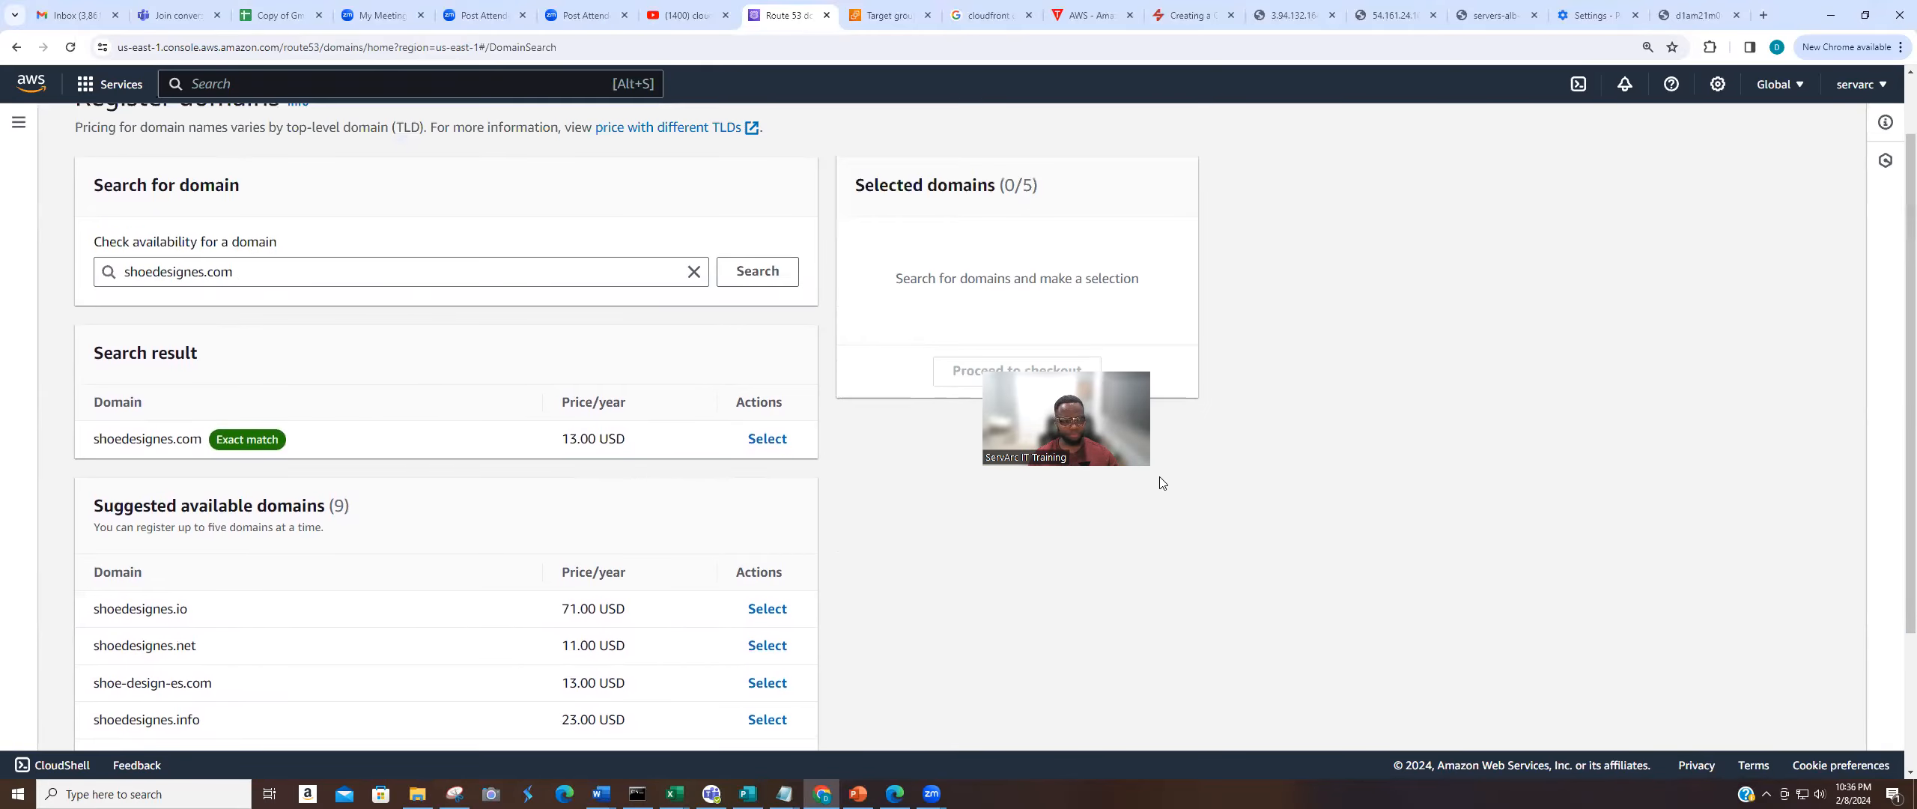
scroll(281, 200, "up", 1)
Return to the Route 53 dashboard and view the records in the servarccarwash.com hosted zone.
left_click(100, 131)
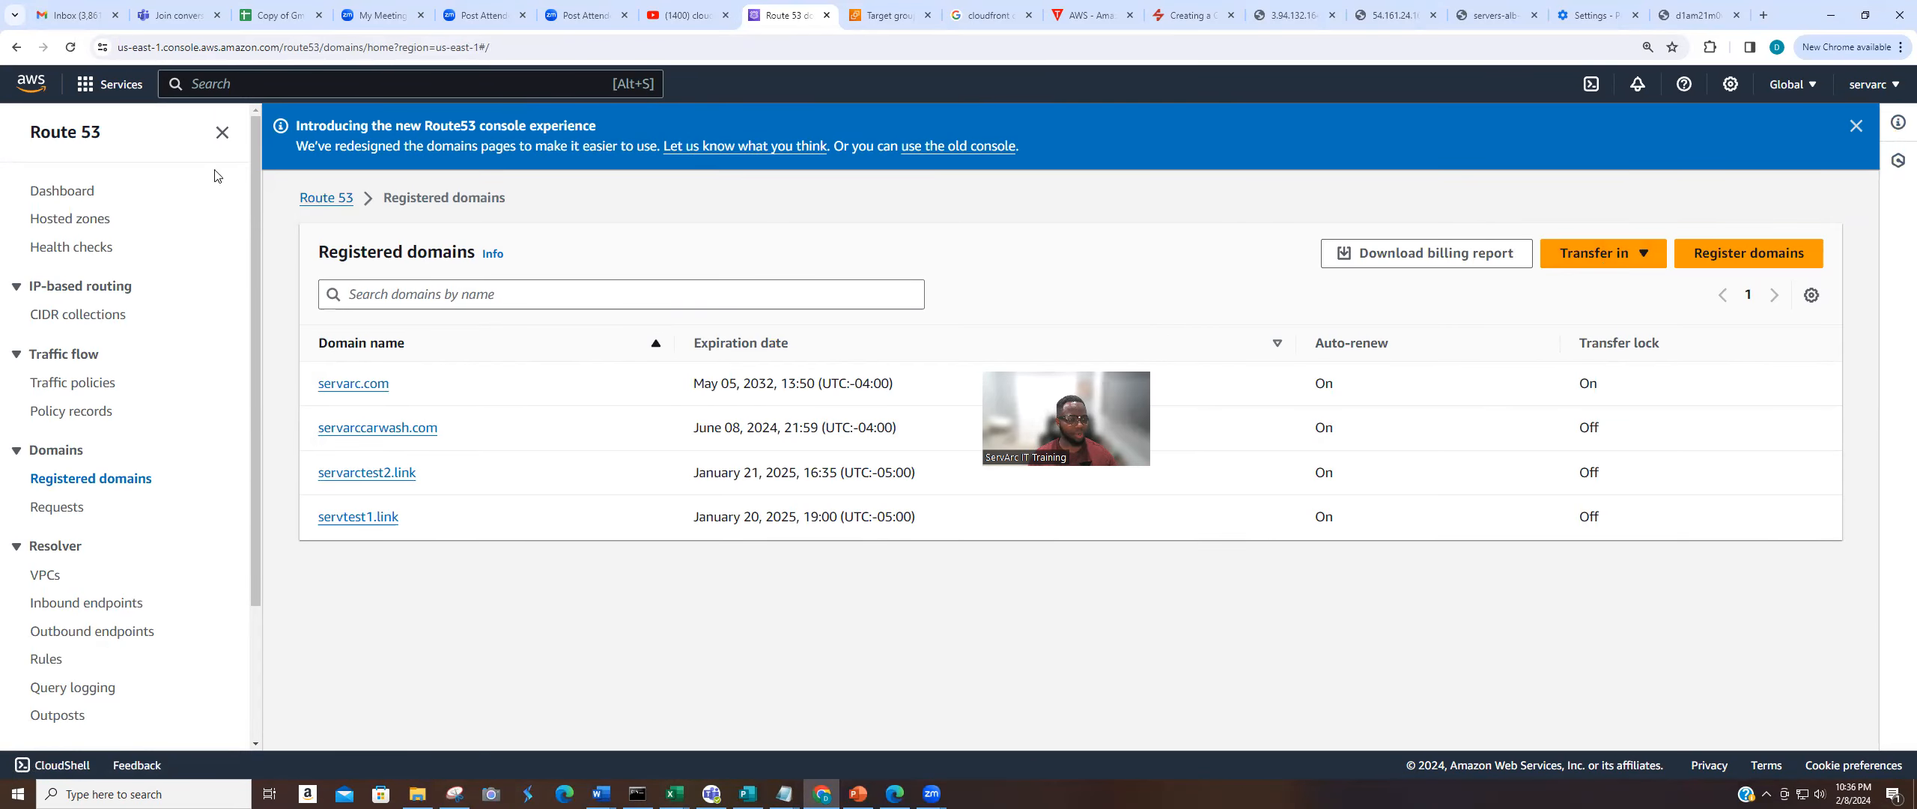
left_click(64, 193)
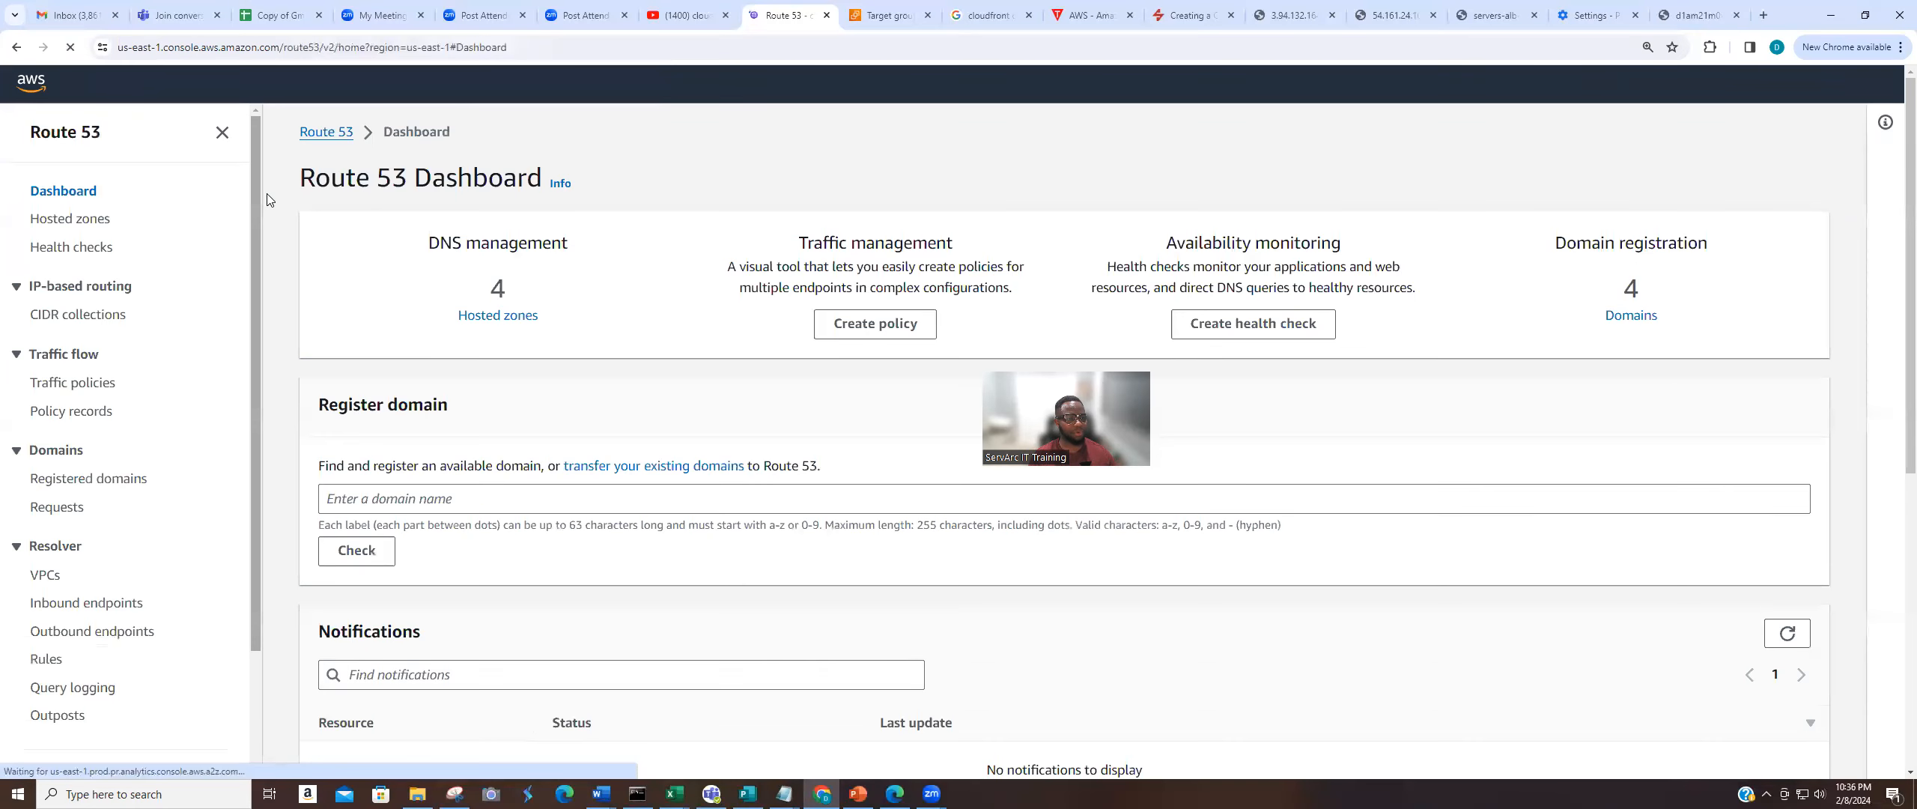
left_click(483, 320)
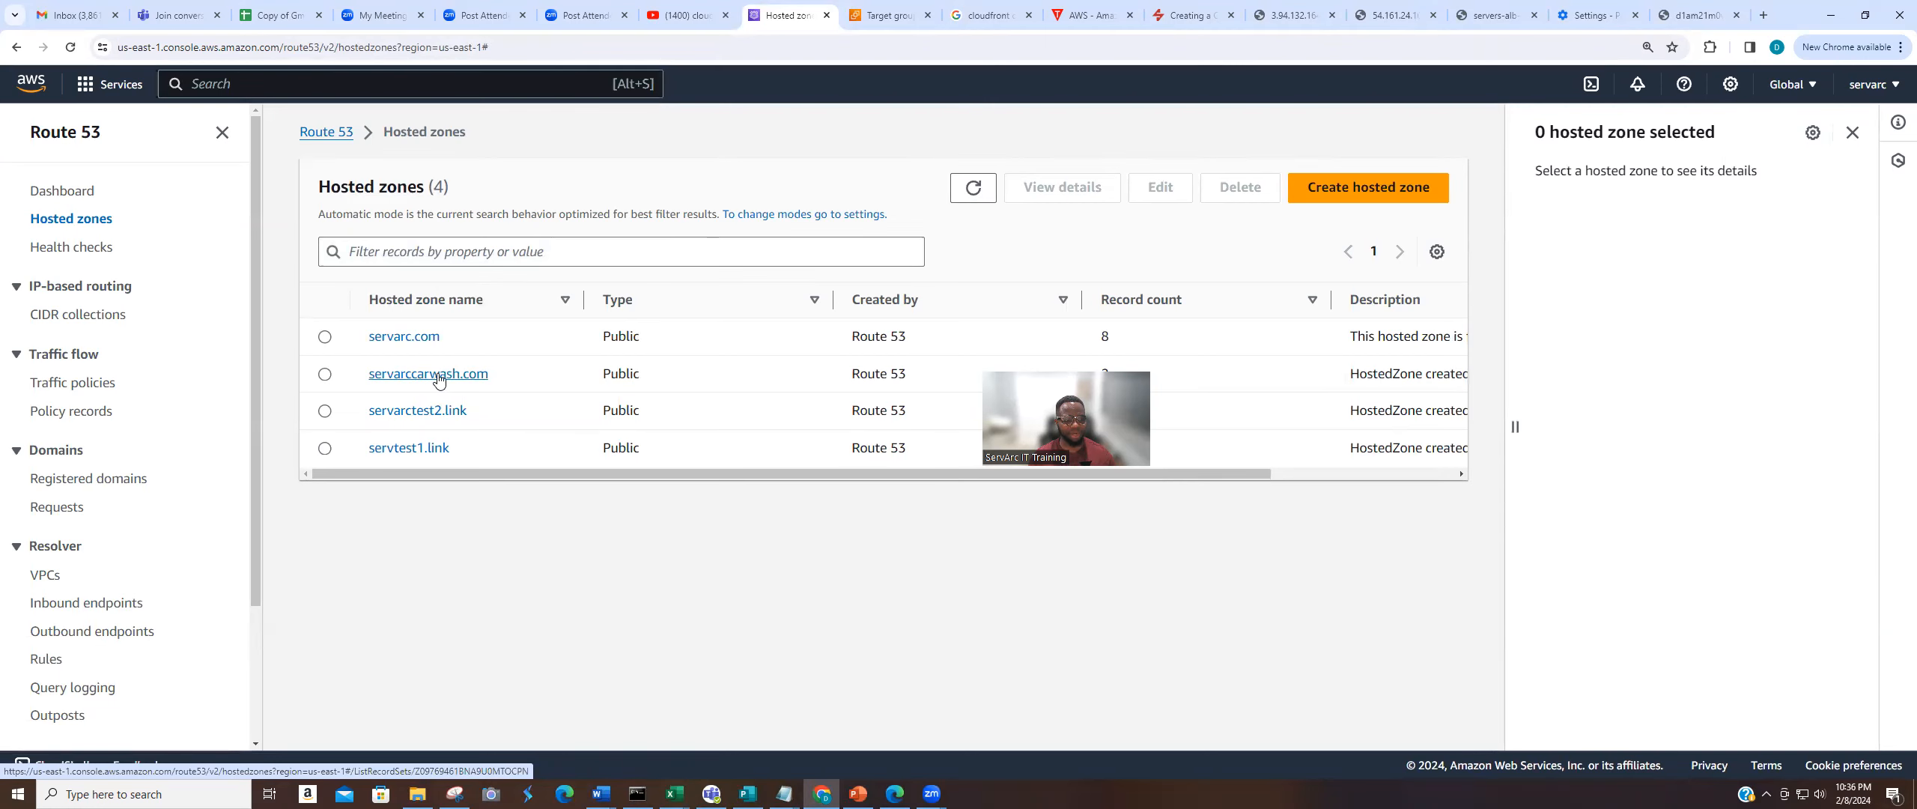
left_click(412, 376)
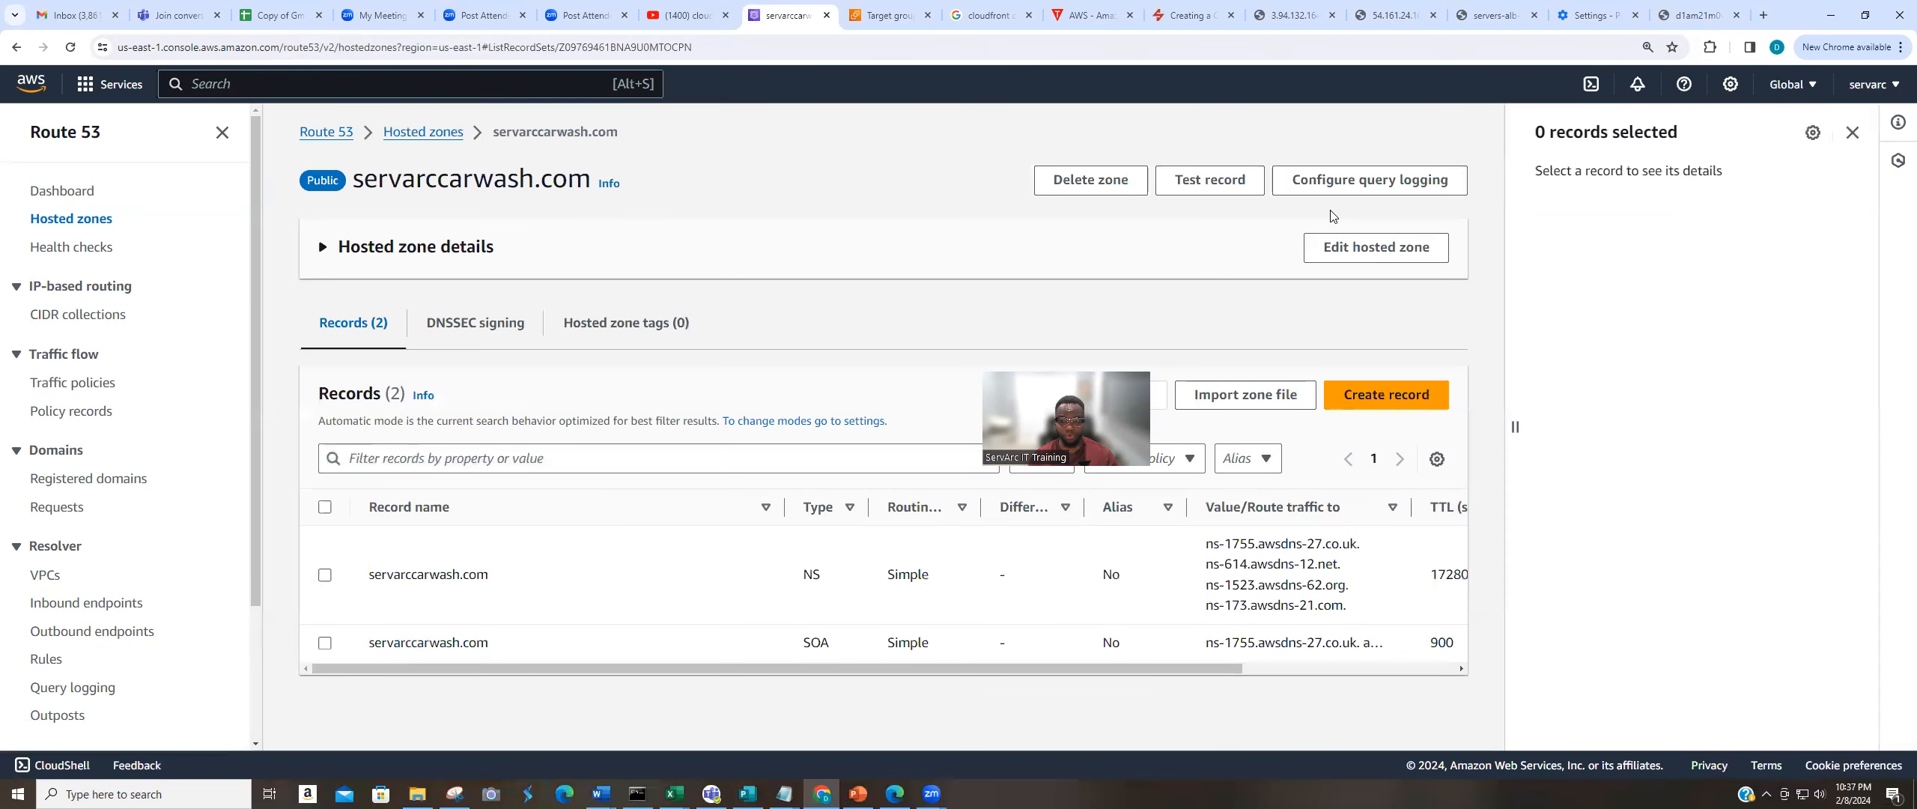
Create a public hosted zone for the domain fineshoes.com.
left_click(79, 219)
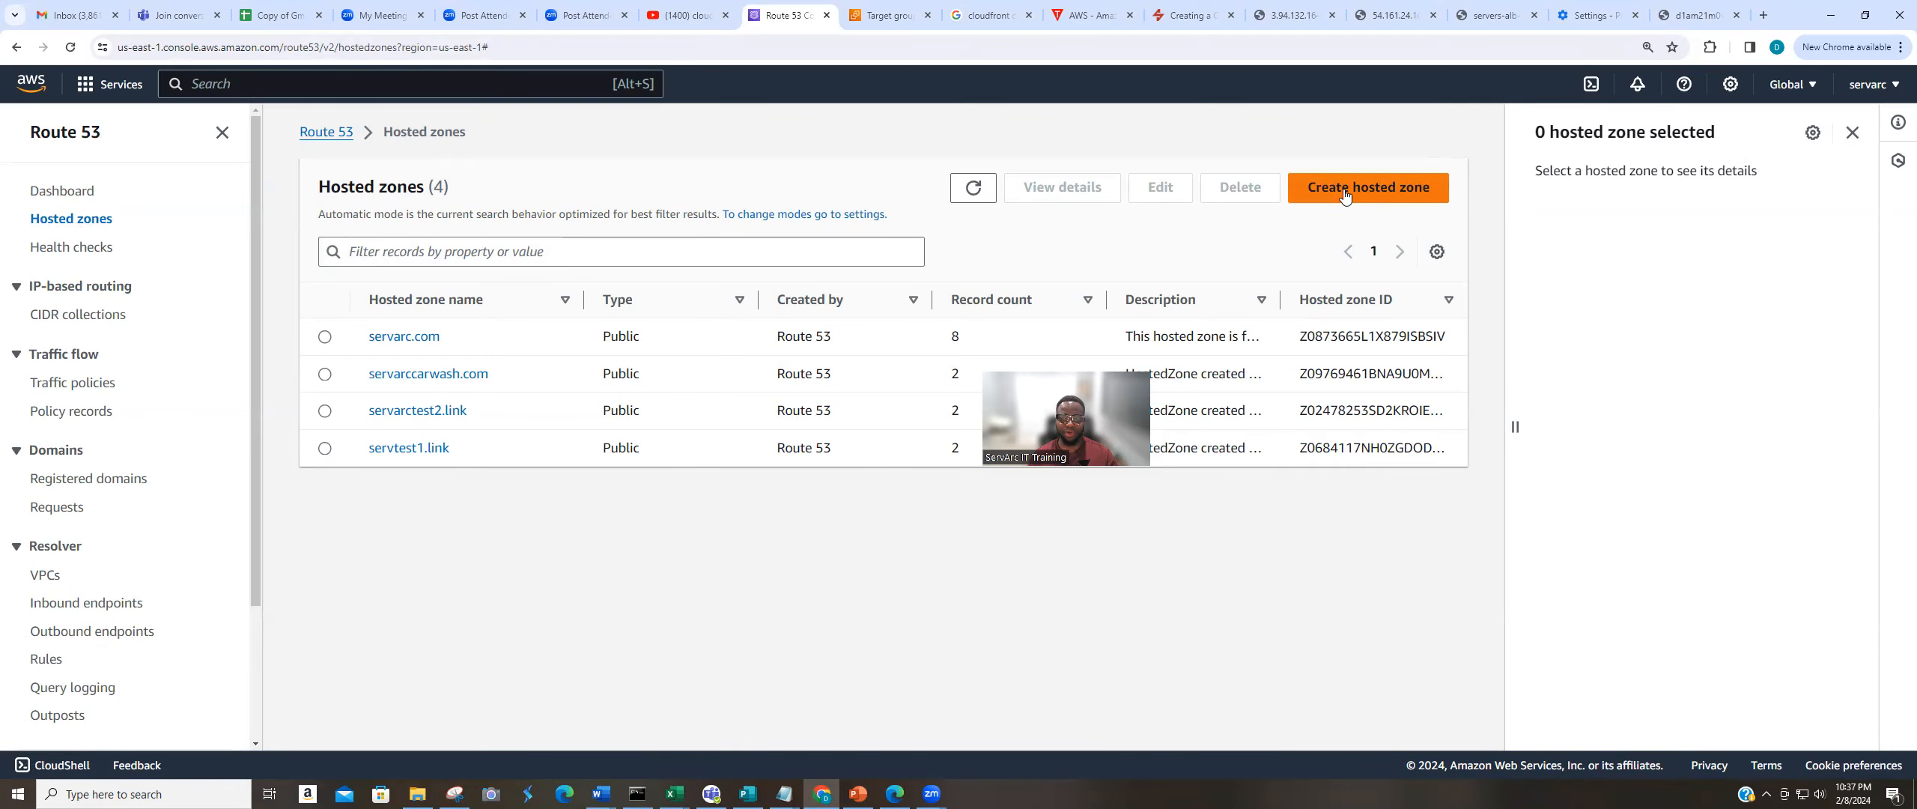
left_click(1346, 195)
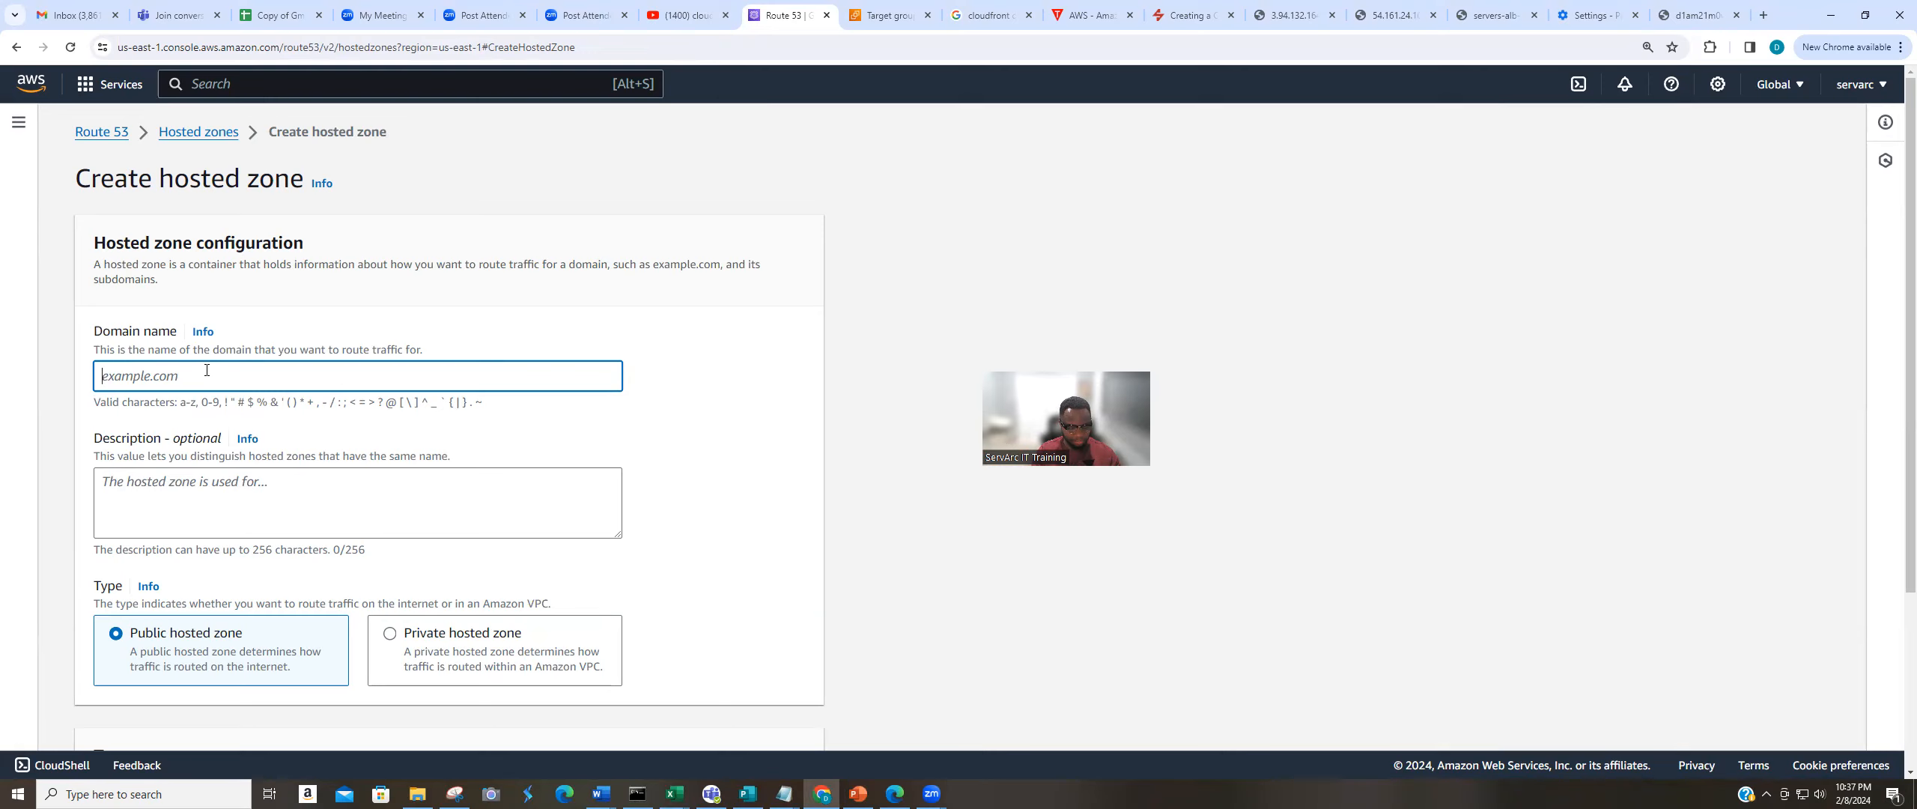
type("fineshoes")
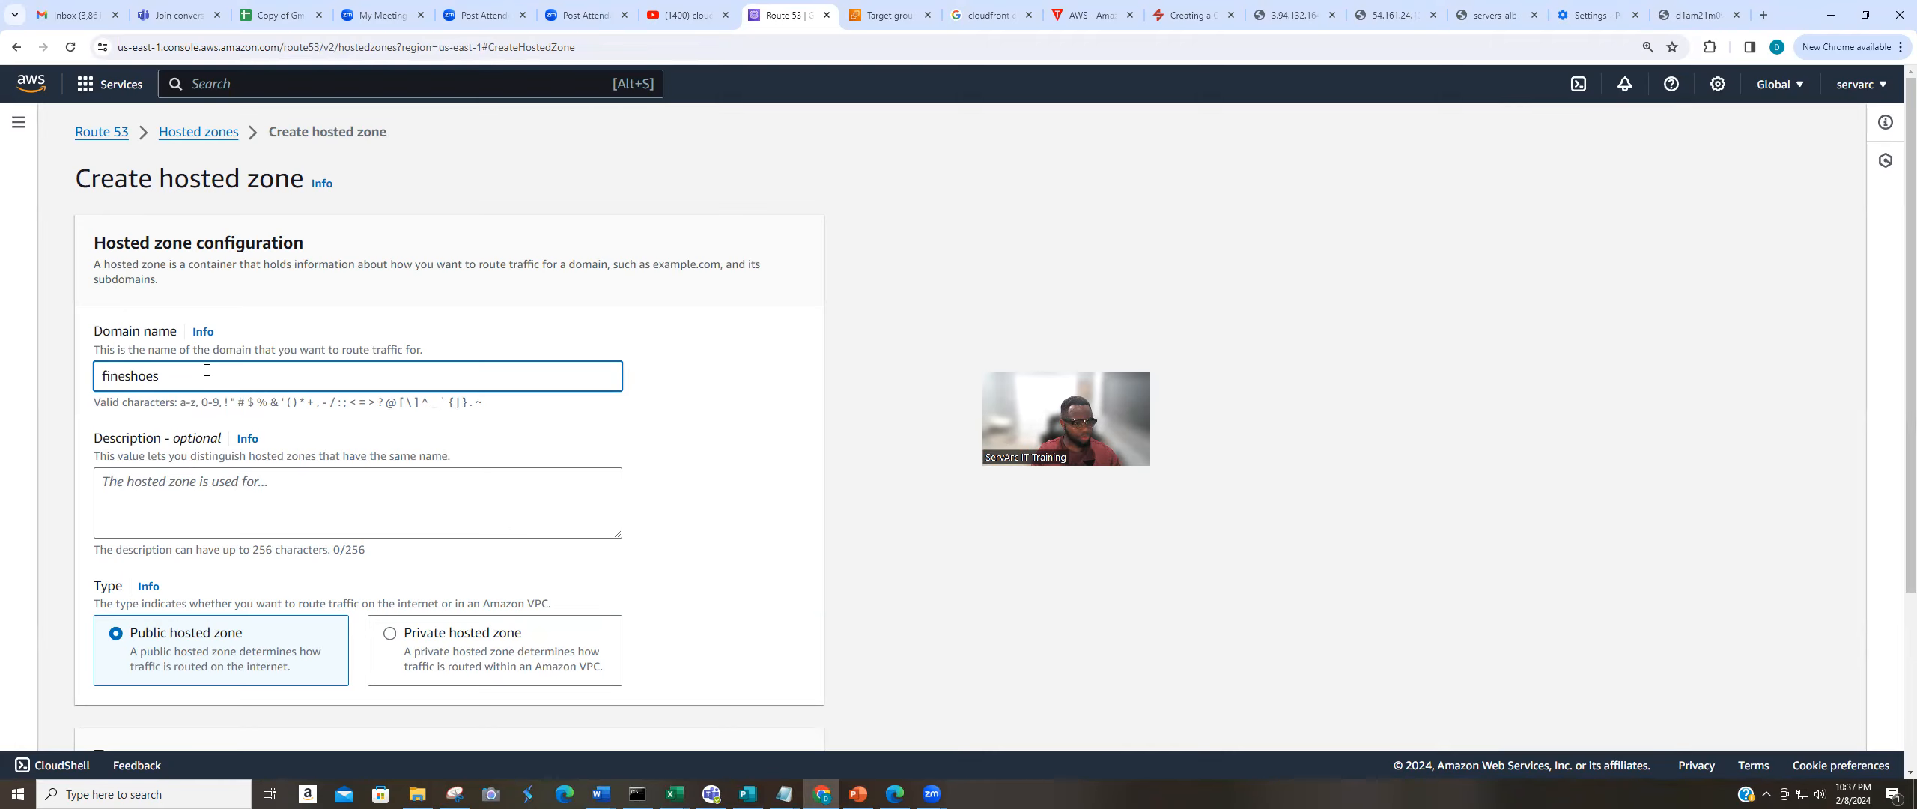
type(".com")
key("BackSpace")
key("BackSpace")
key("BackSpace")
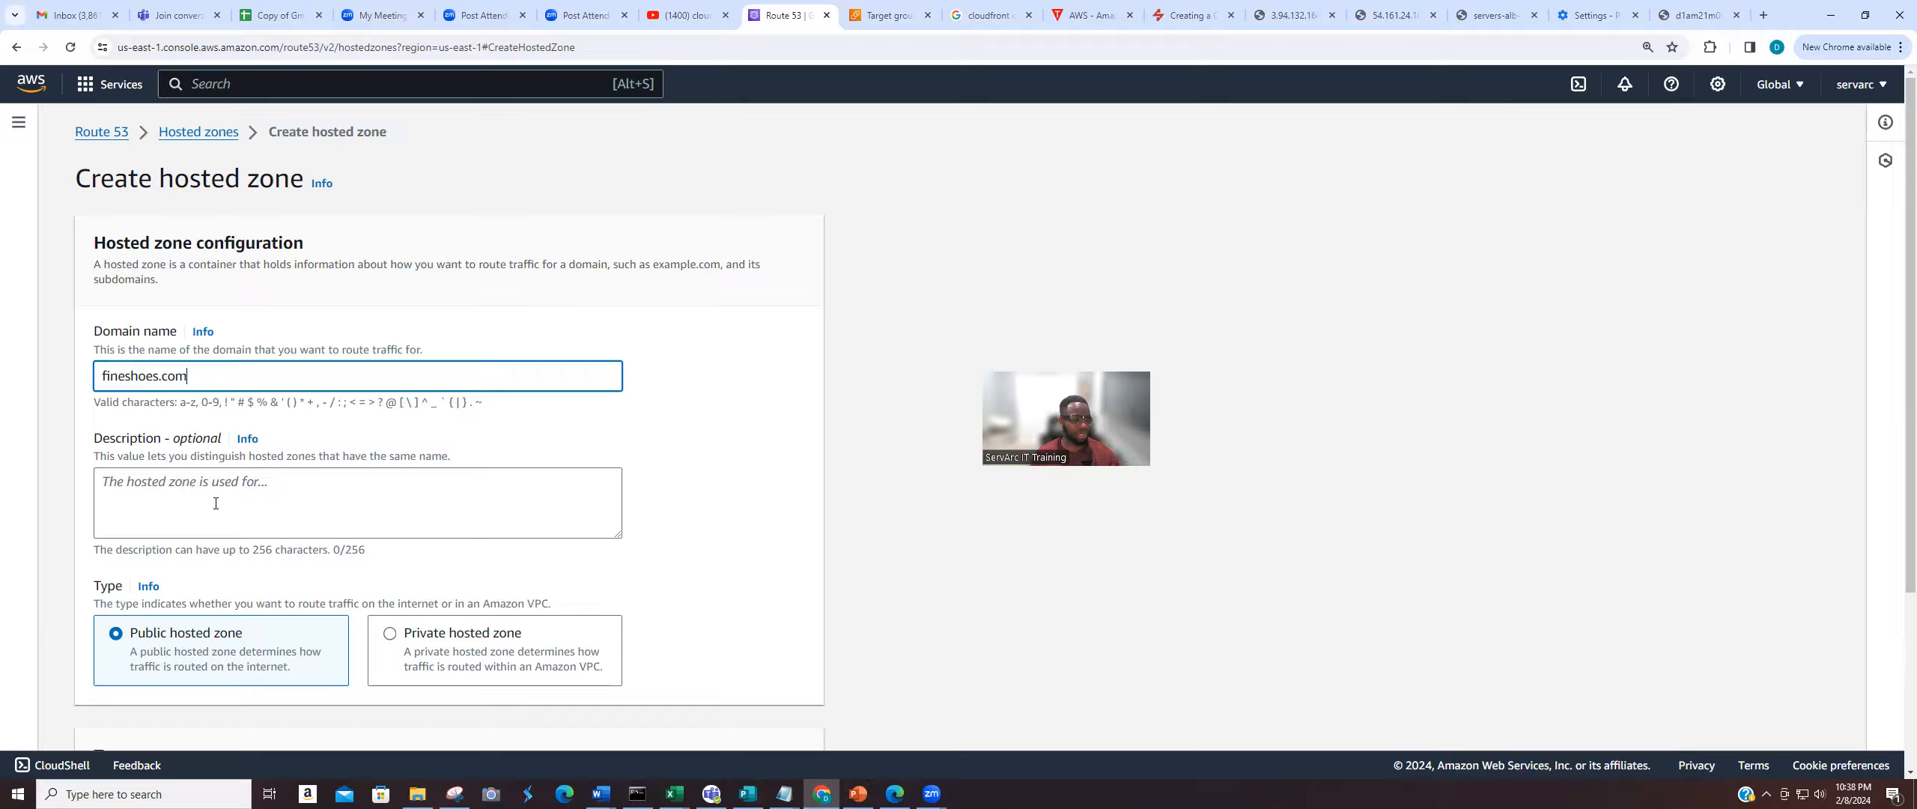
scroll(185, 490, "down", 3)
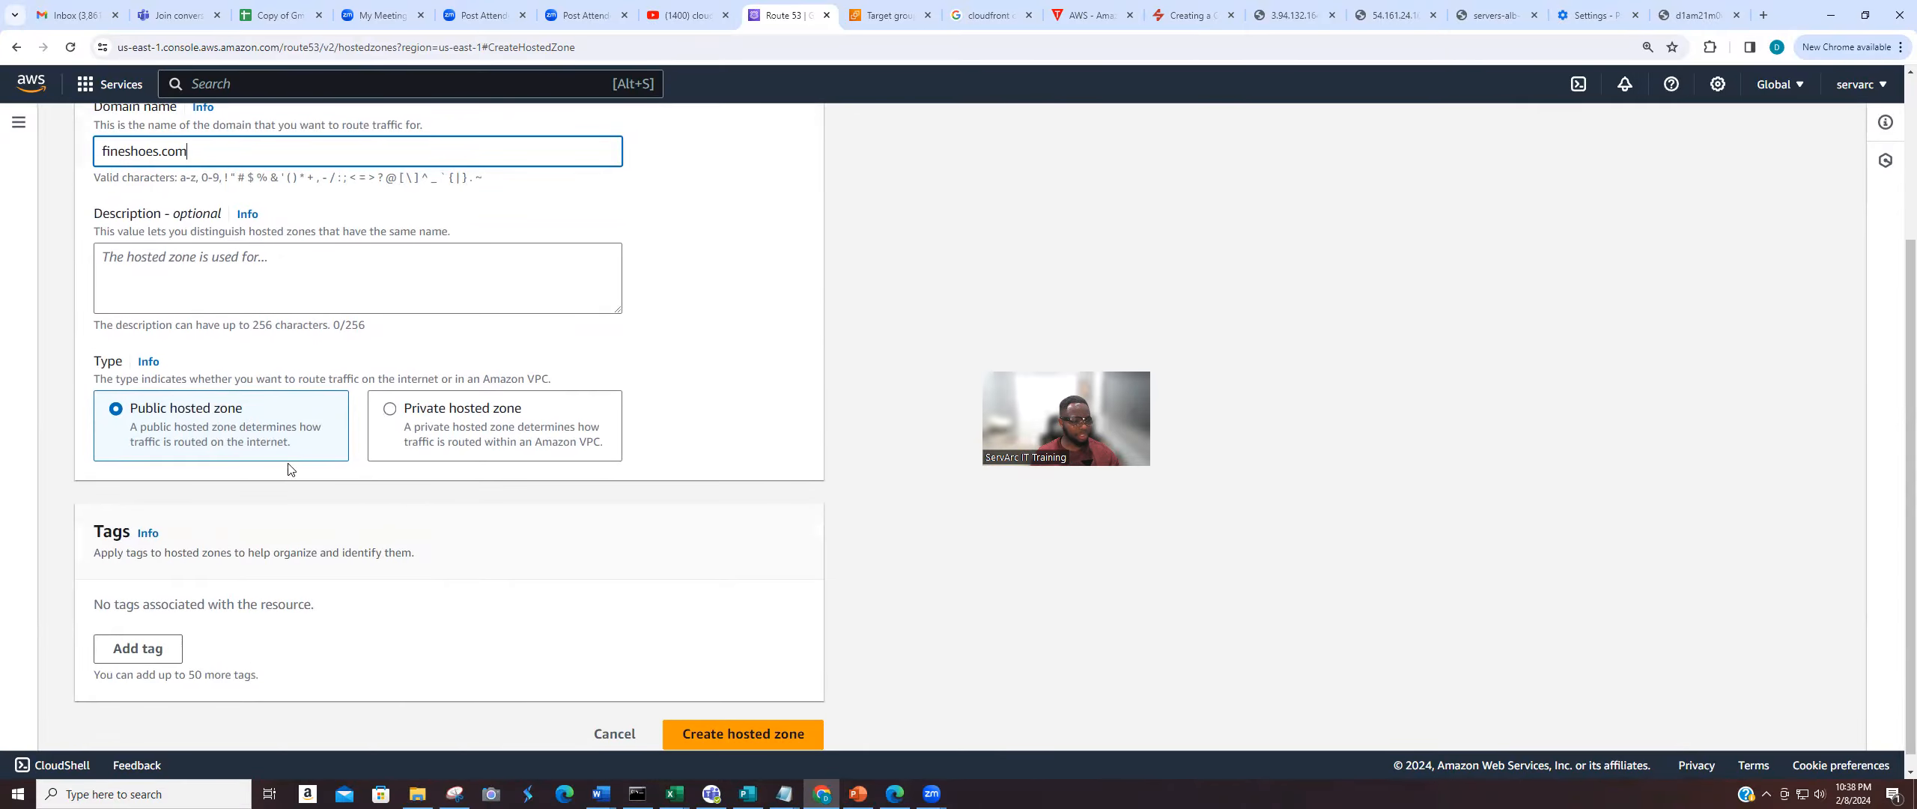
left_click(708, 732)
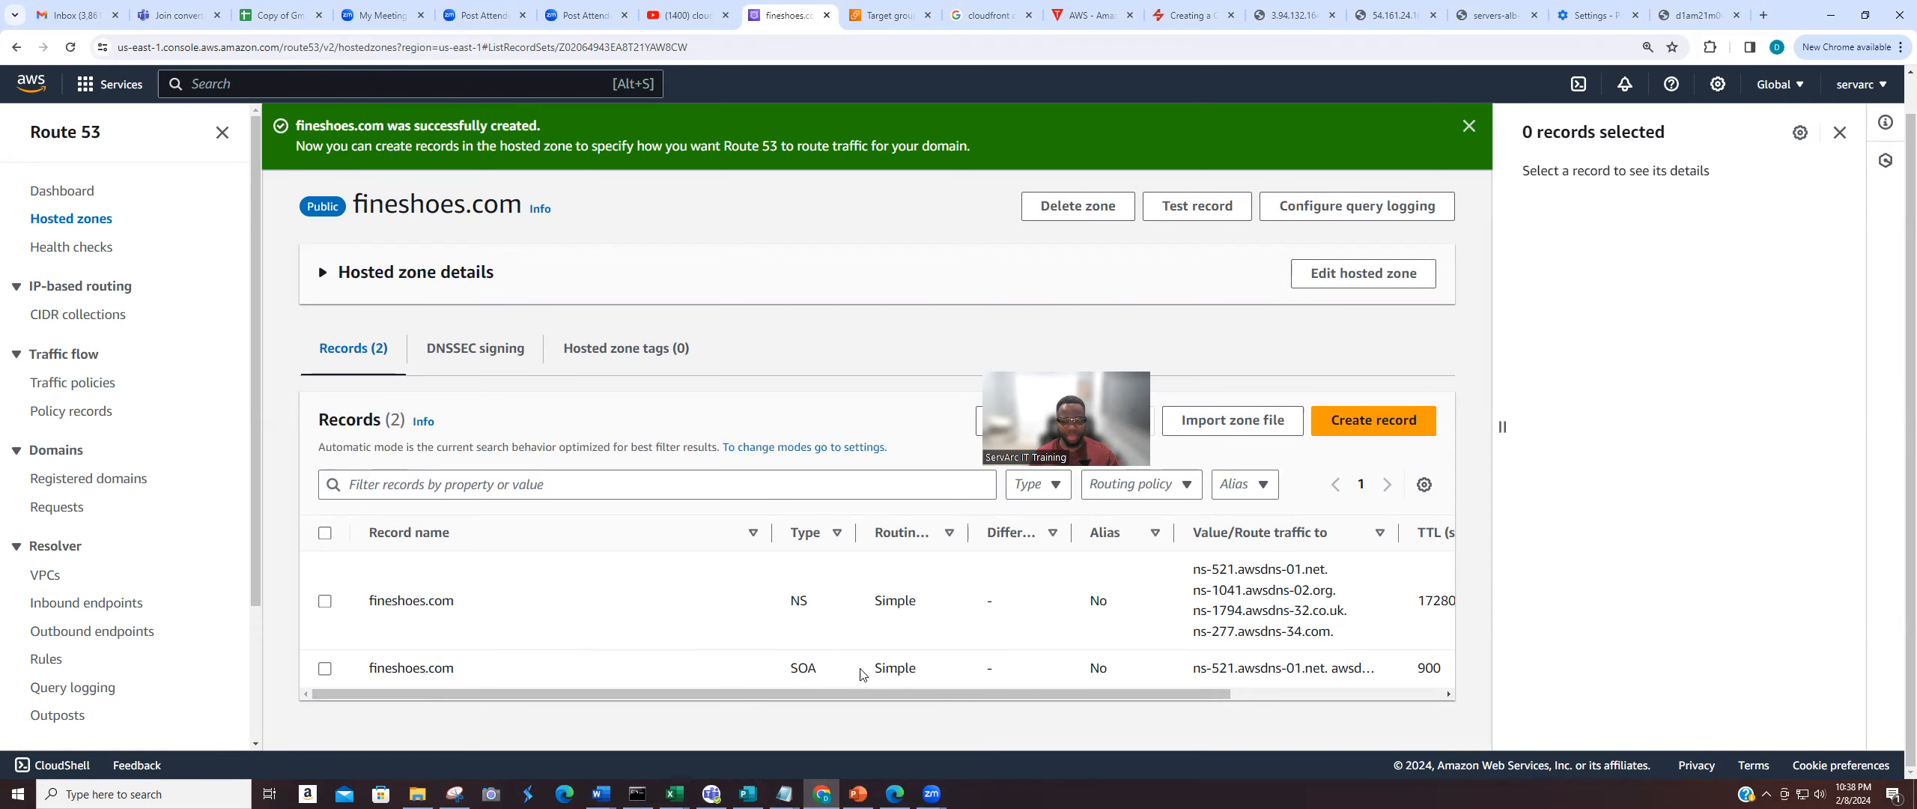
Leave record creation and delete the fineshoes.com hosted zone, confirming with the word "delete".
left_click(1370, 421)
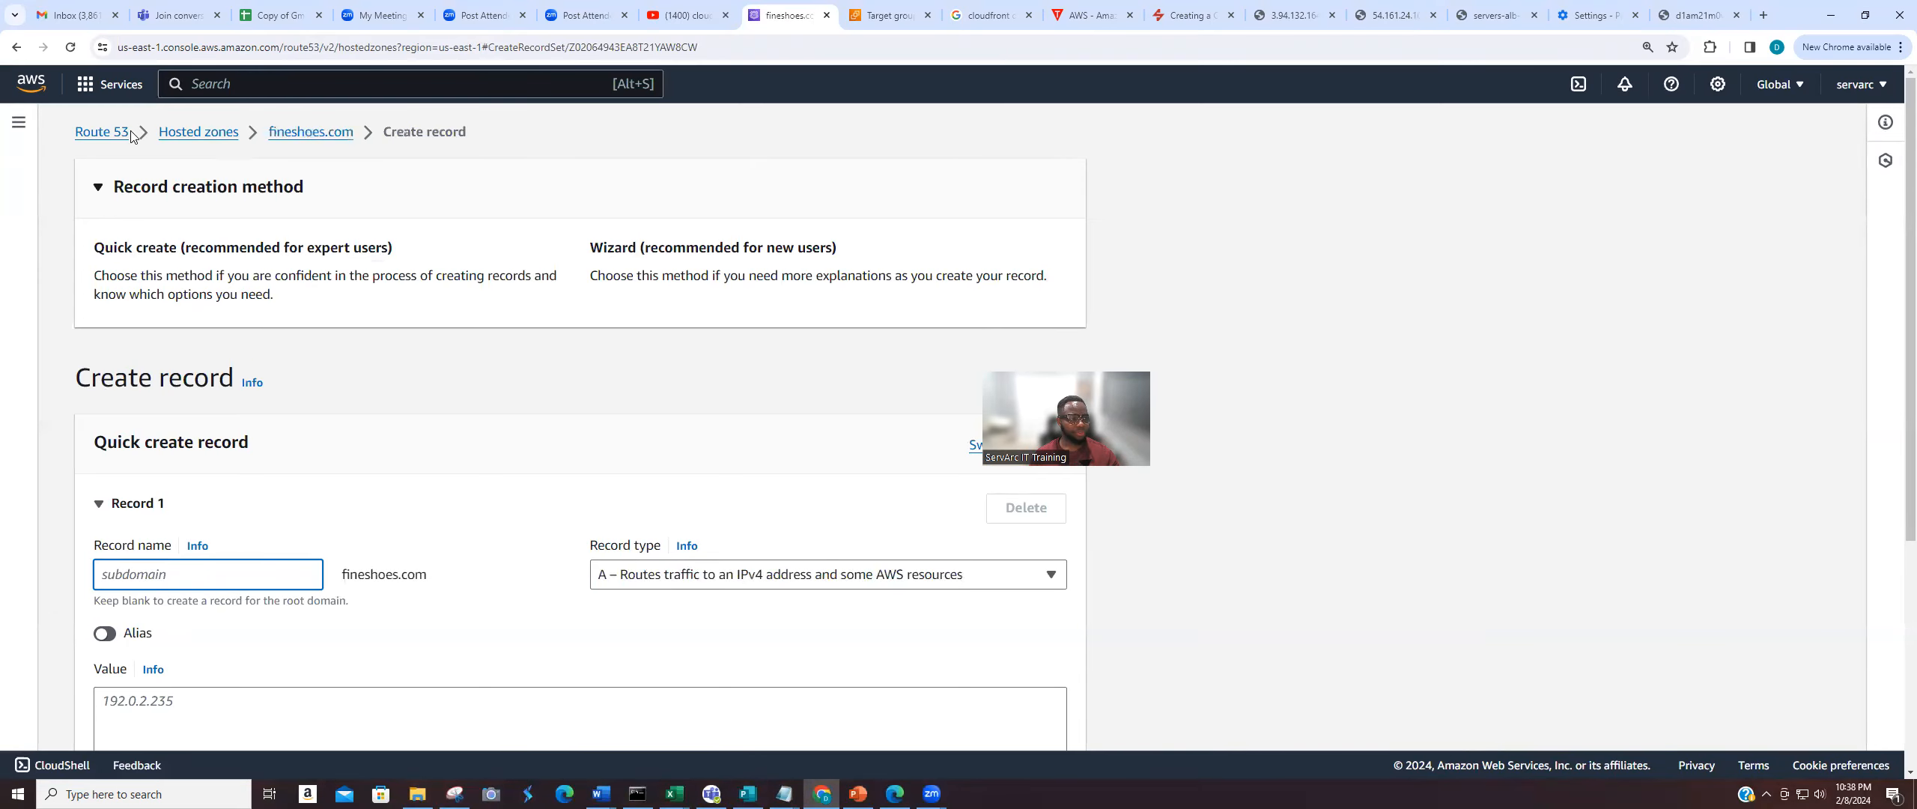
left_click(183, 142)
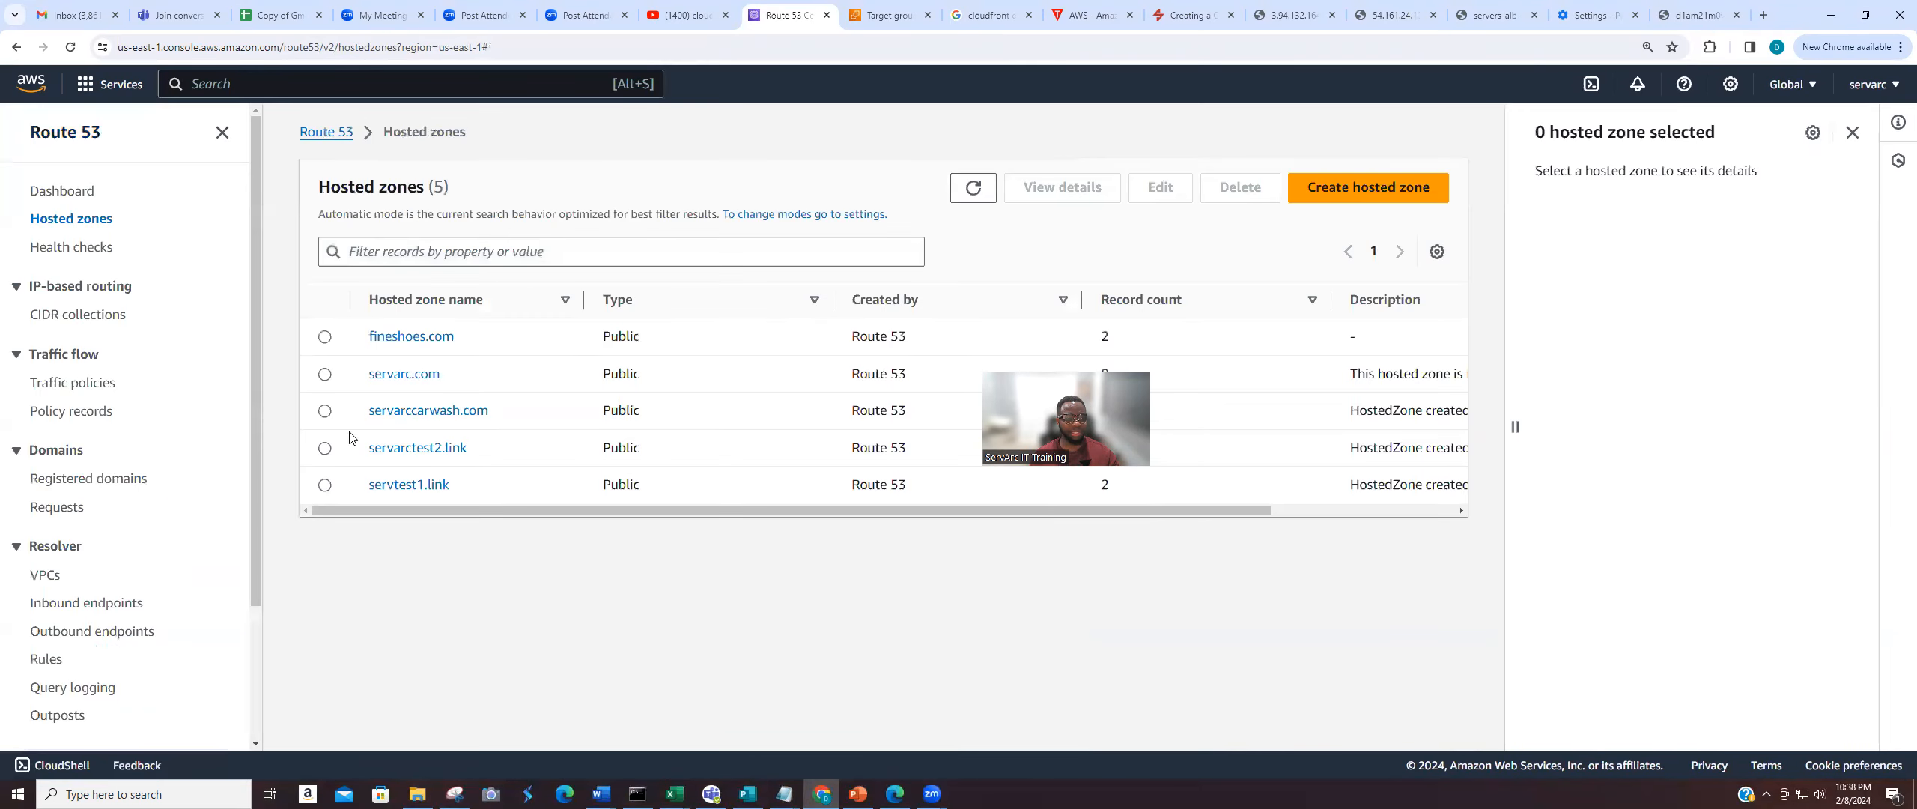
left_click(325, 336)
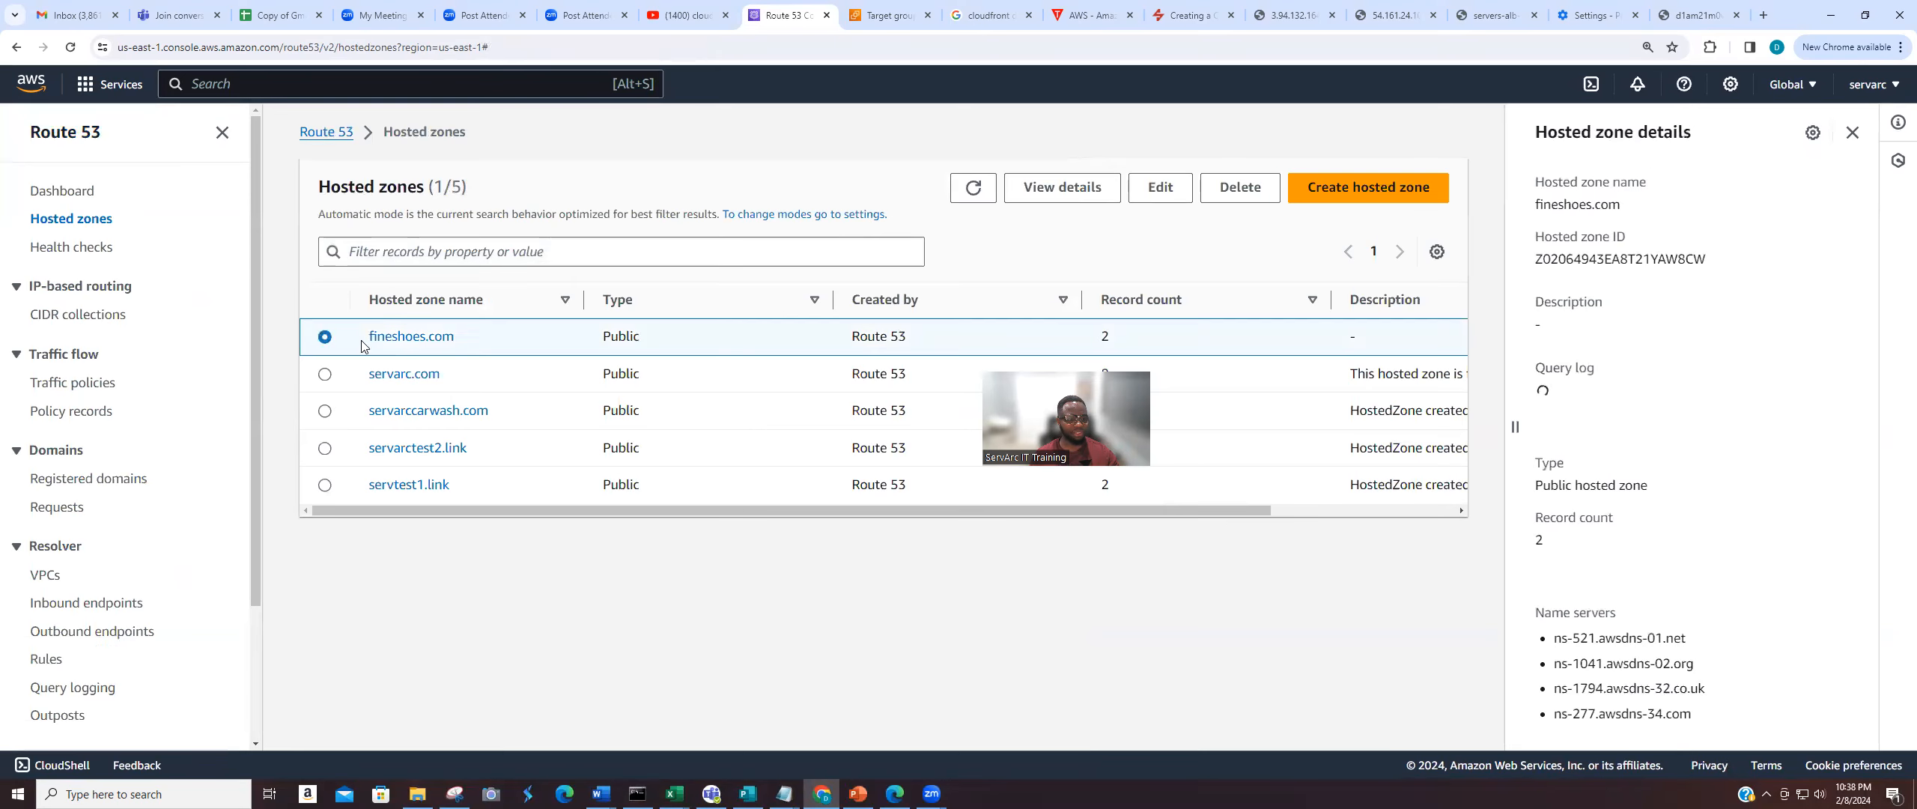
left_click(1253, 194)
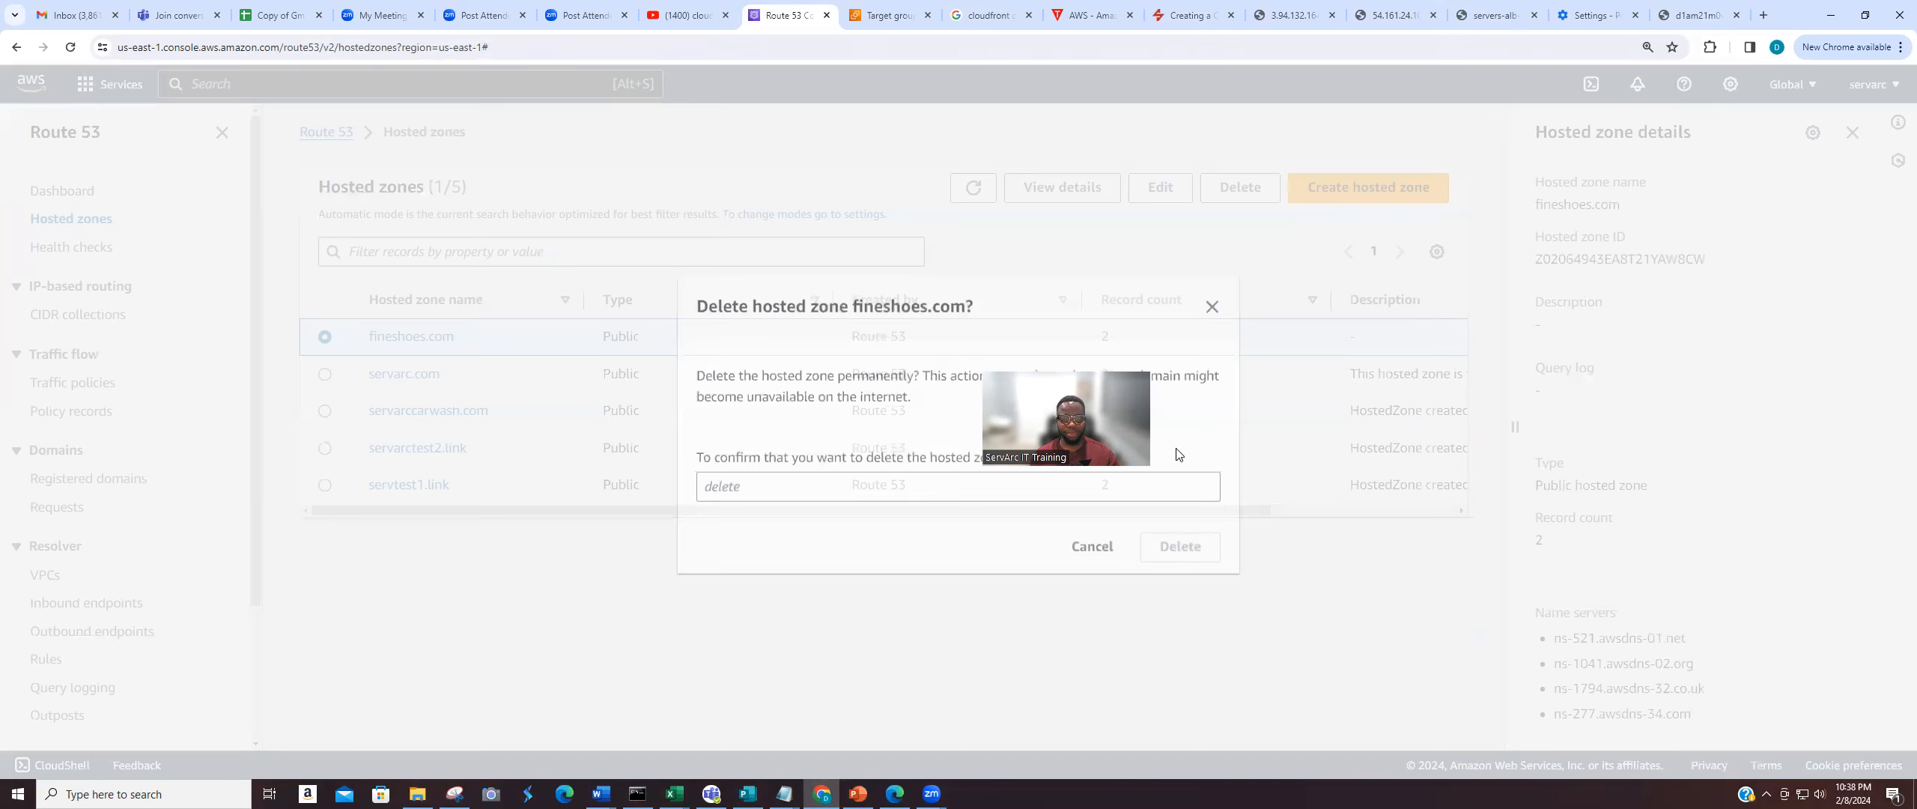
left_click(847, 479)
type("delete")
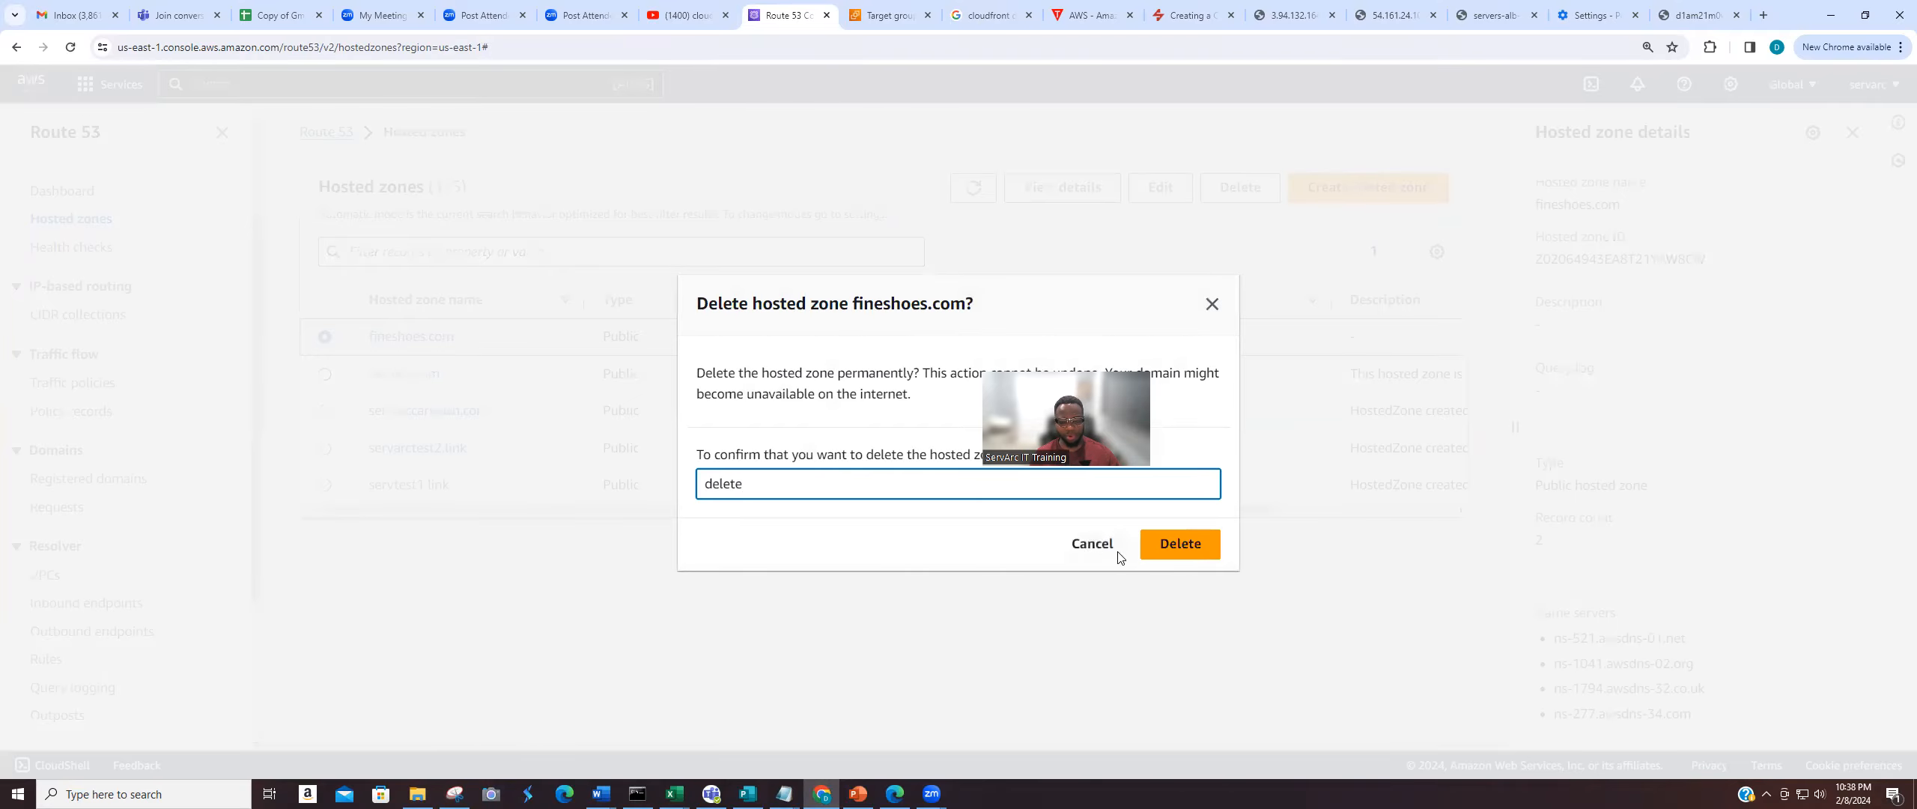
left_click(1179, 543)
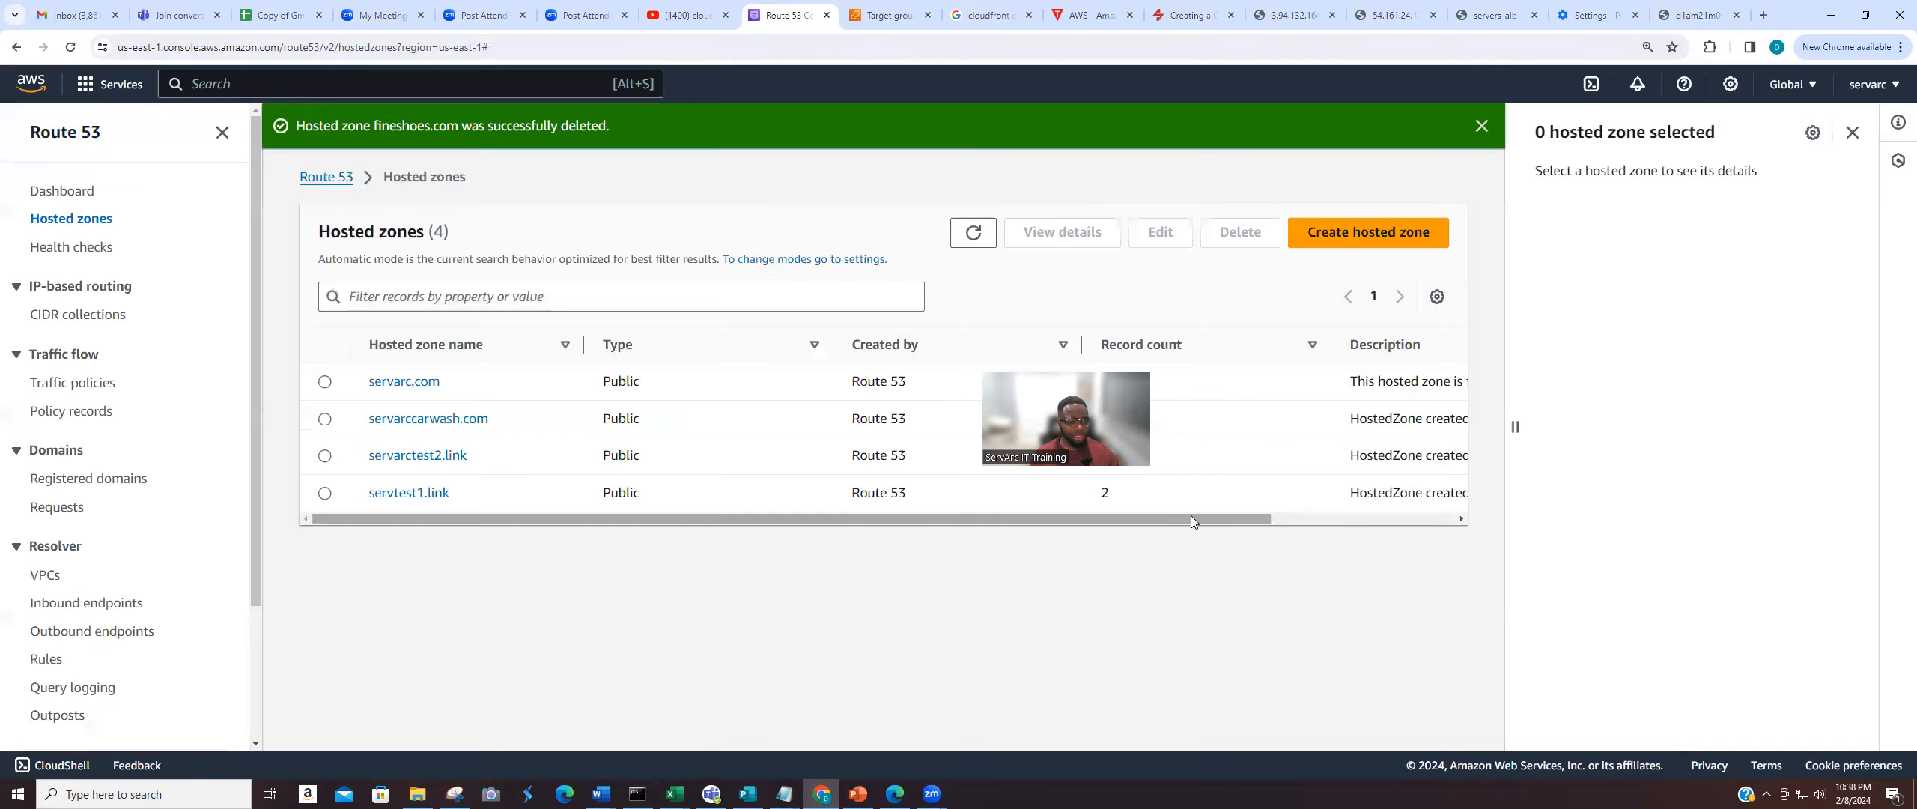
Start a new record in the servarccarwash.com hosted zone, name it www and enable Alias.
left_click(416, 423)
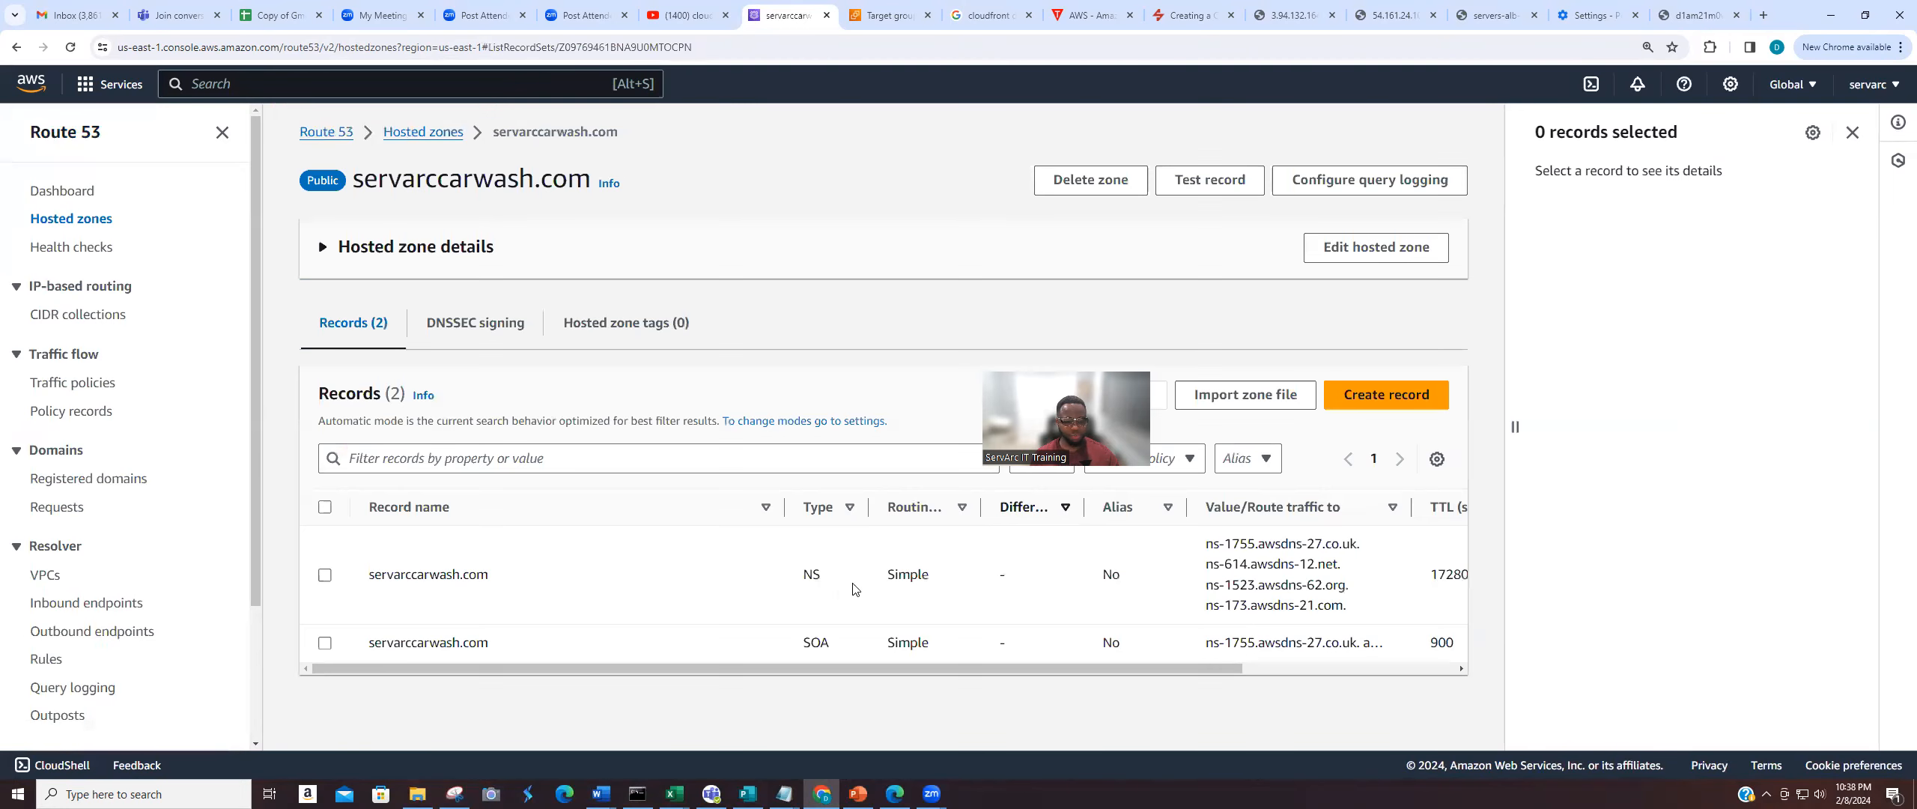
left_click(1385, 394)
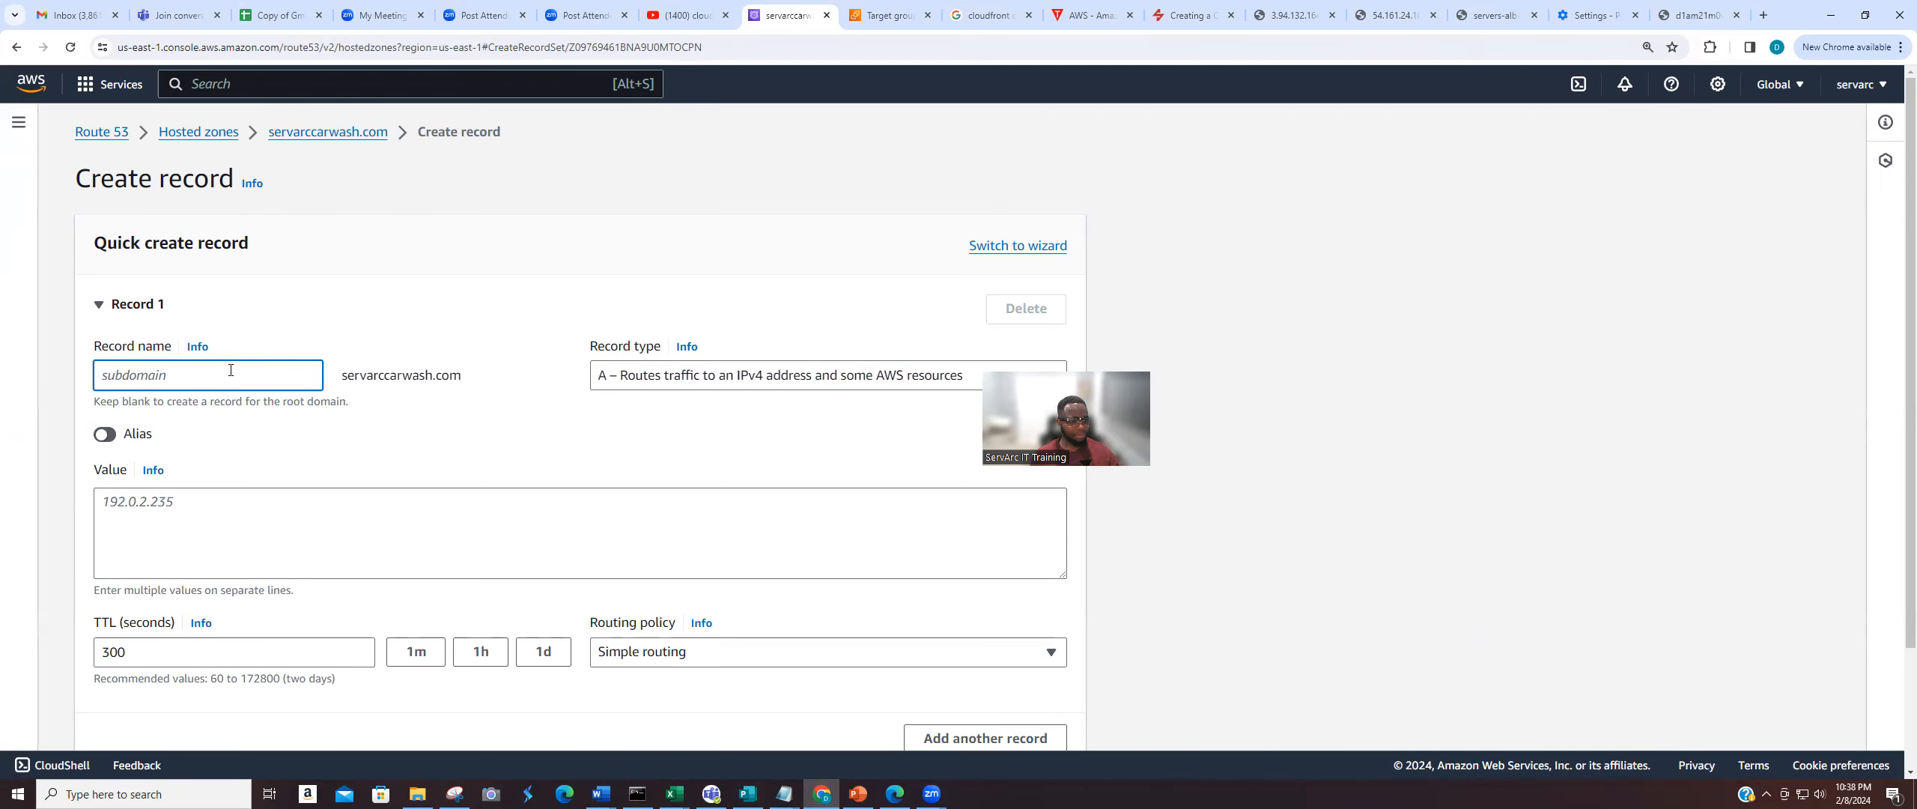
type("www")
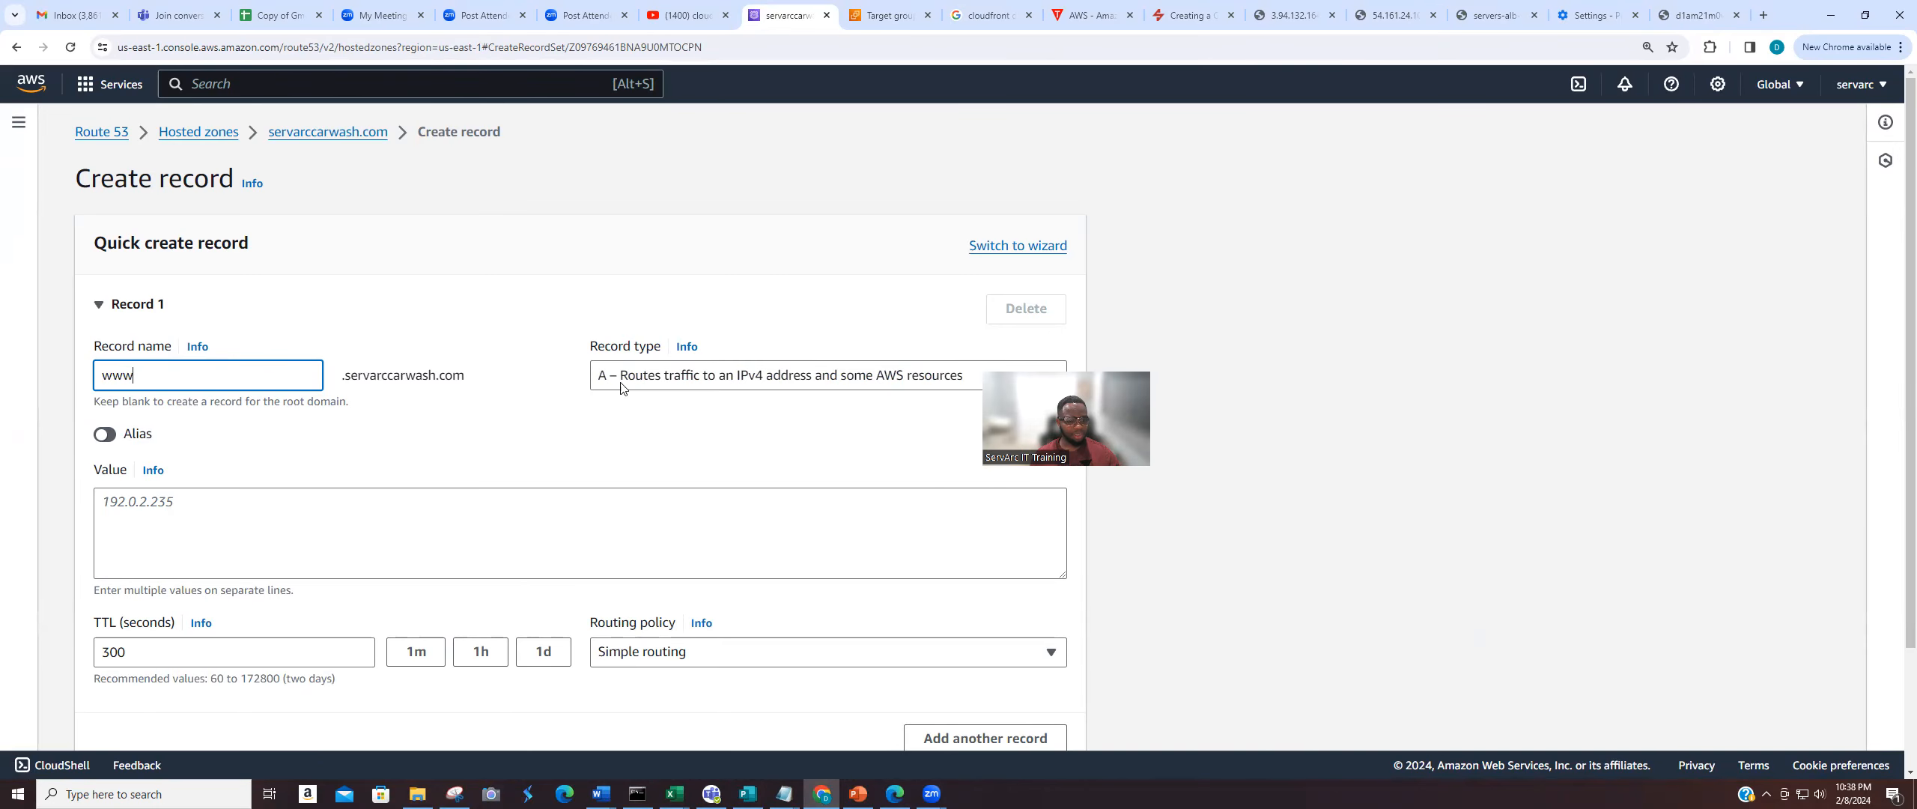
left_click(106, 436)
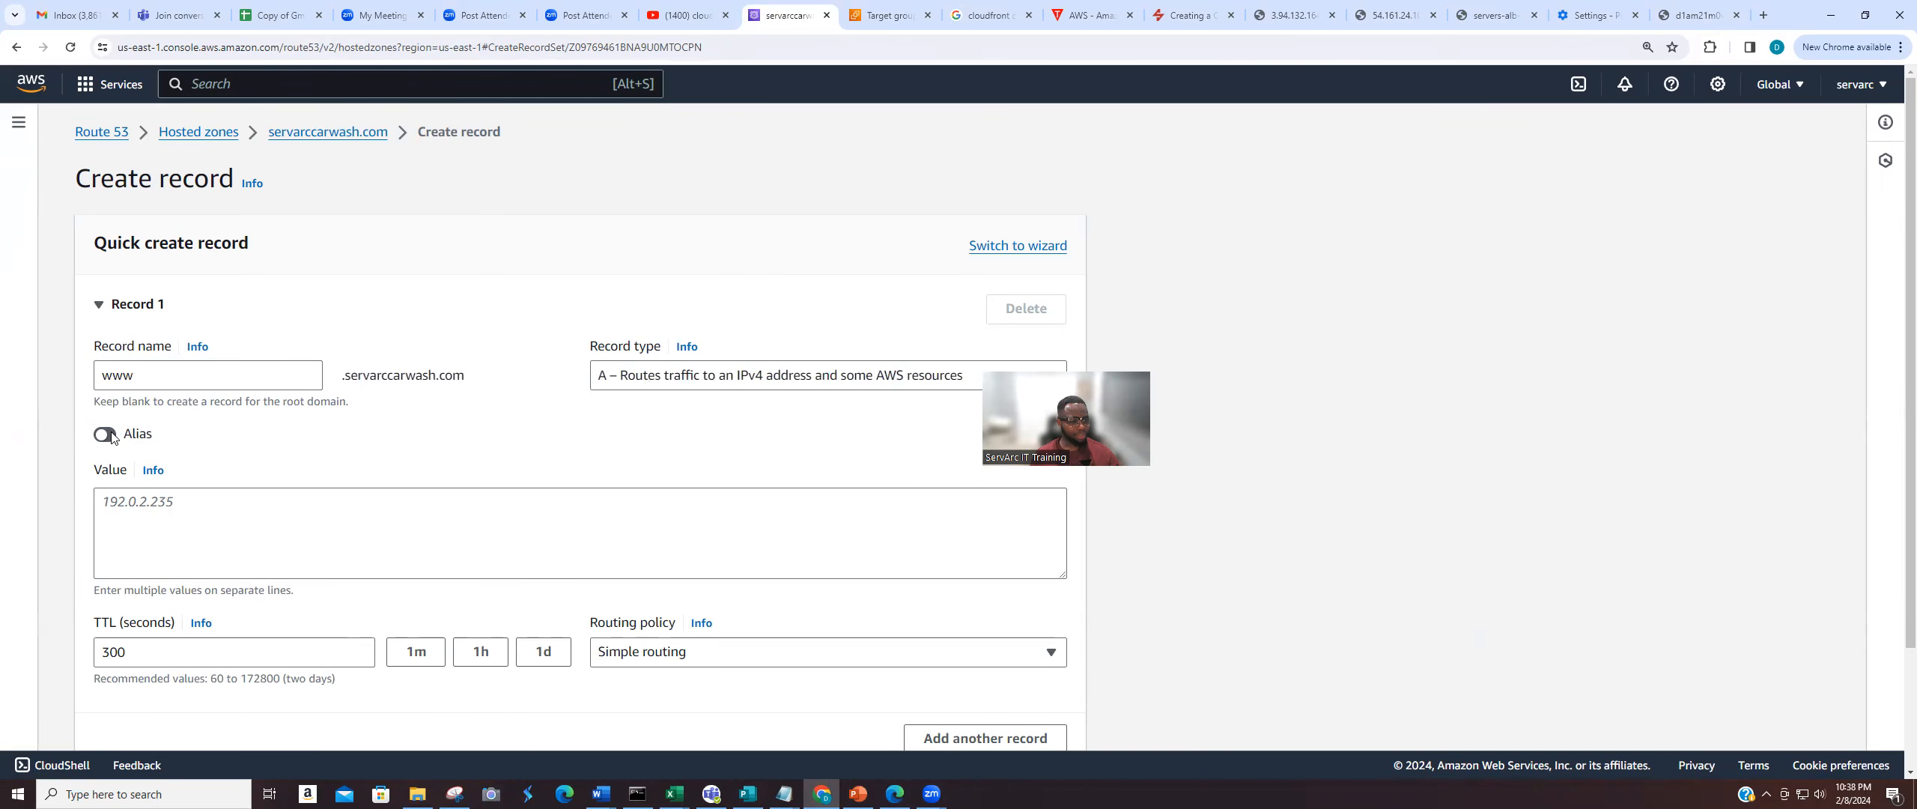
Route the www record to an Application and Classic Load Balancer in US East (N. Virginia), choosing the dualstack Servers-ALB load balancer.
left_click(231, 499)
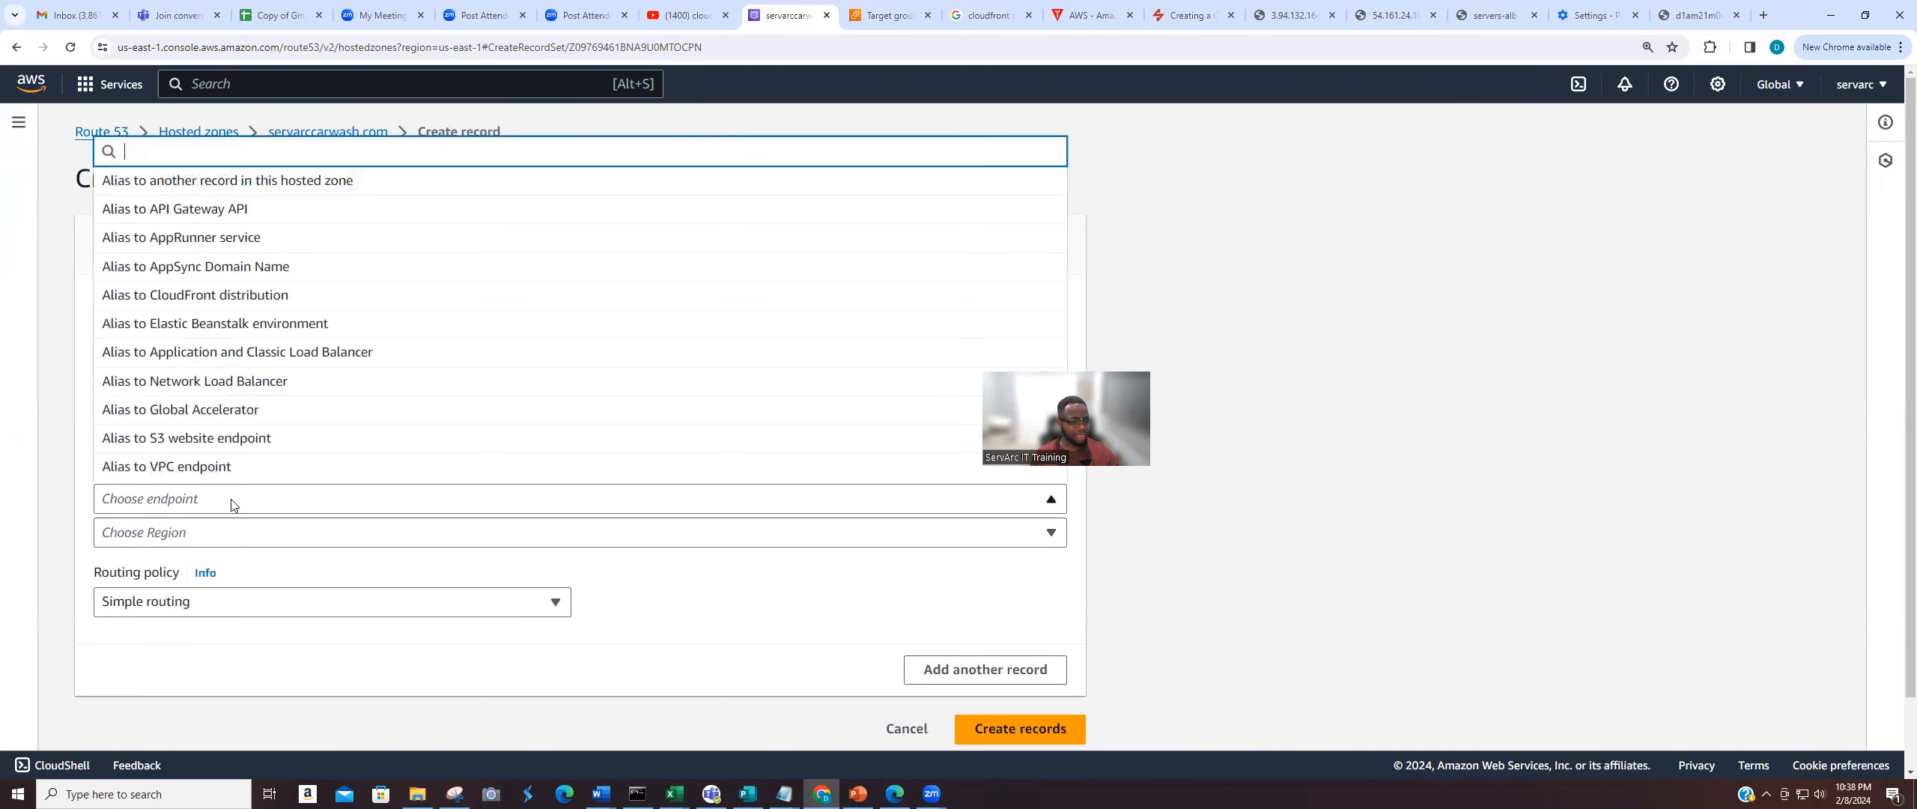
left_click(247, 352)
left_click(205, 535)
type("us-e")
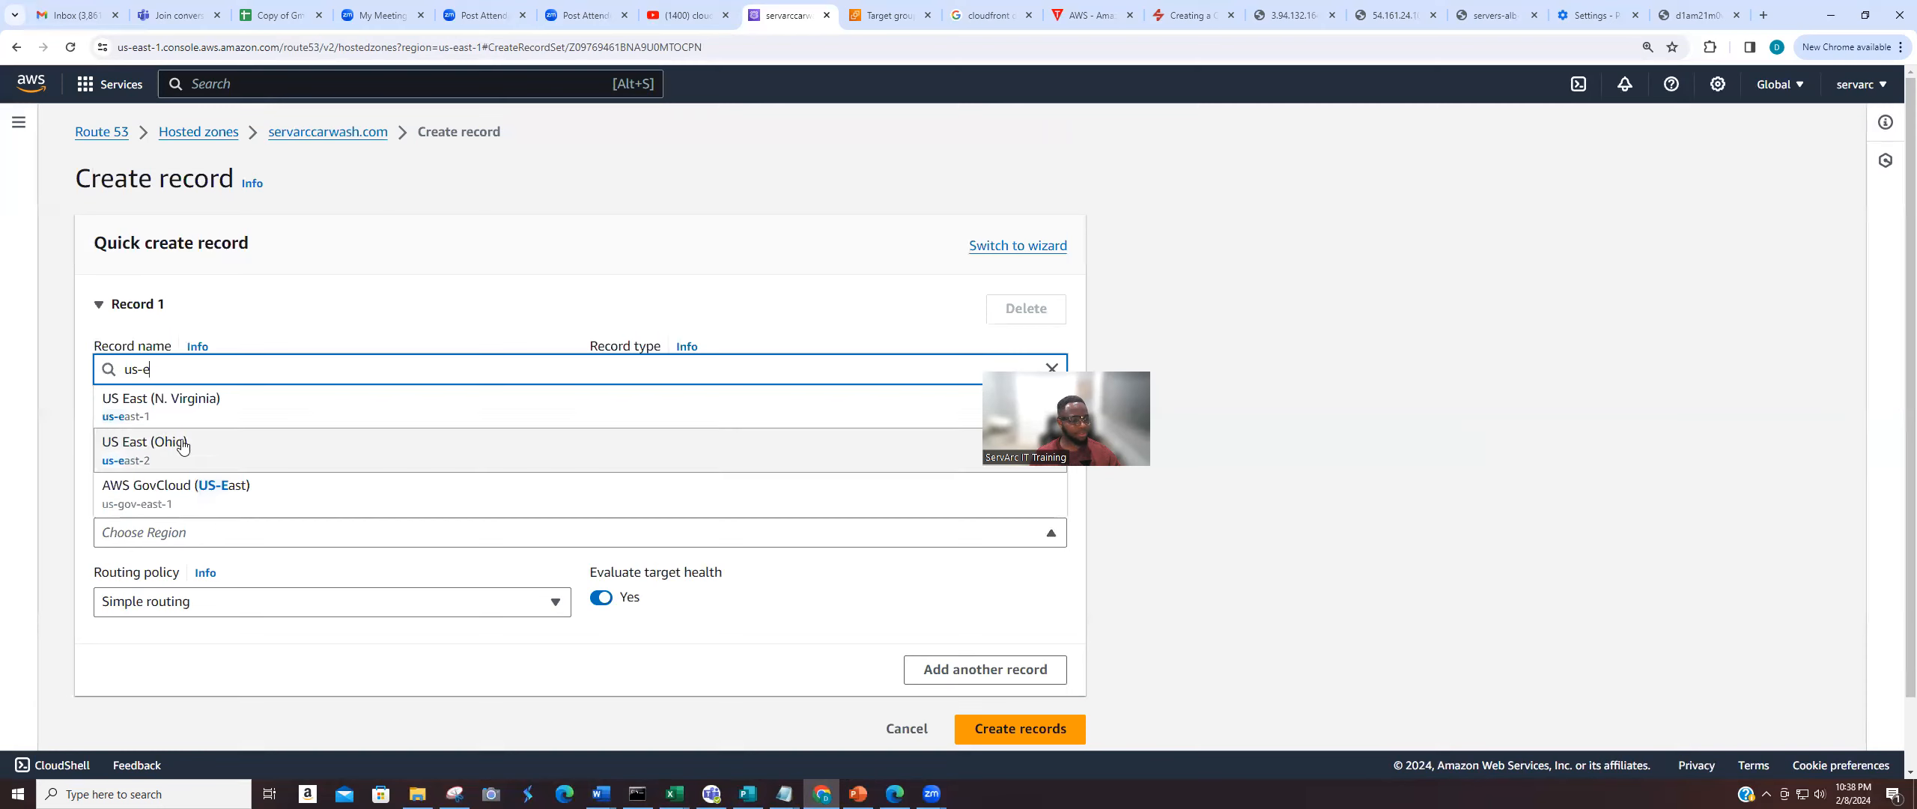
left_click(211, 404)
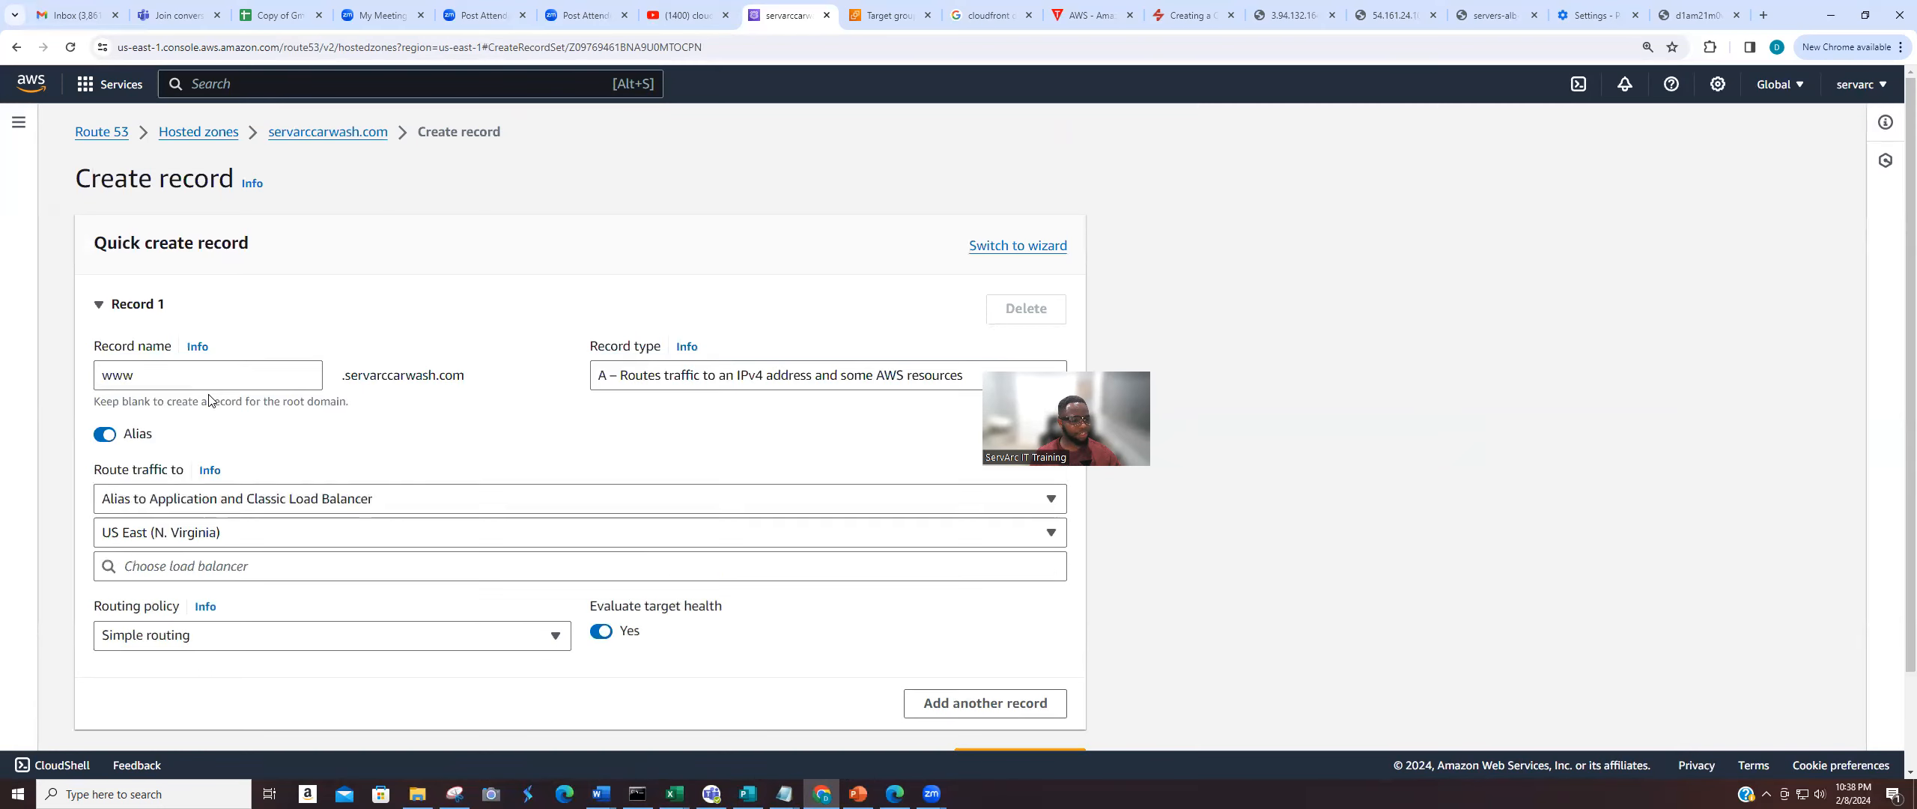
left_click(226, 572)
left_click(220, 596)
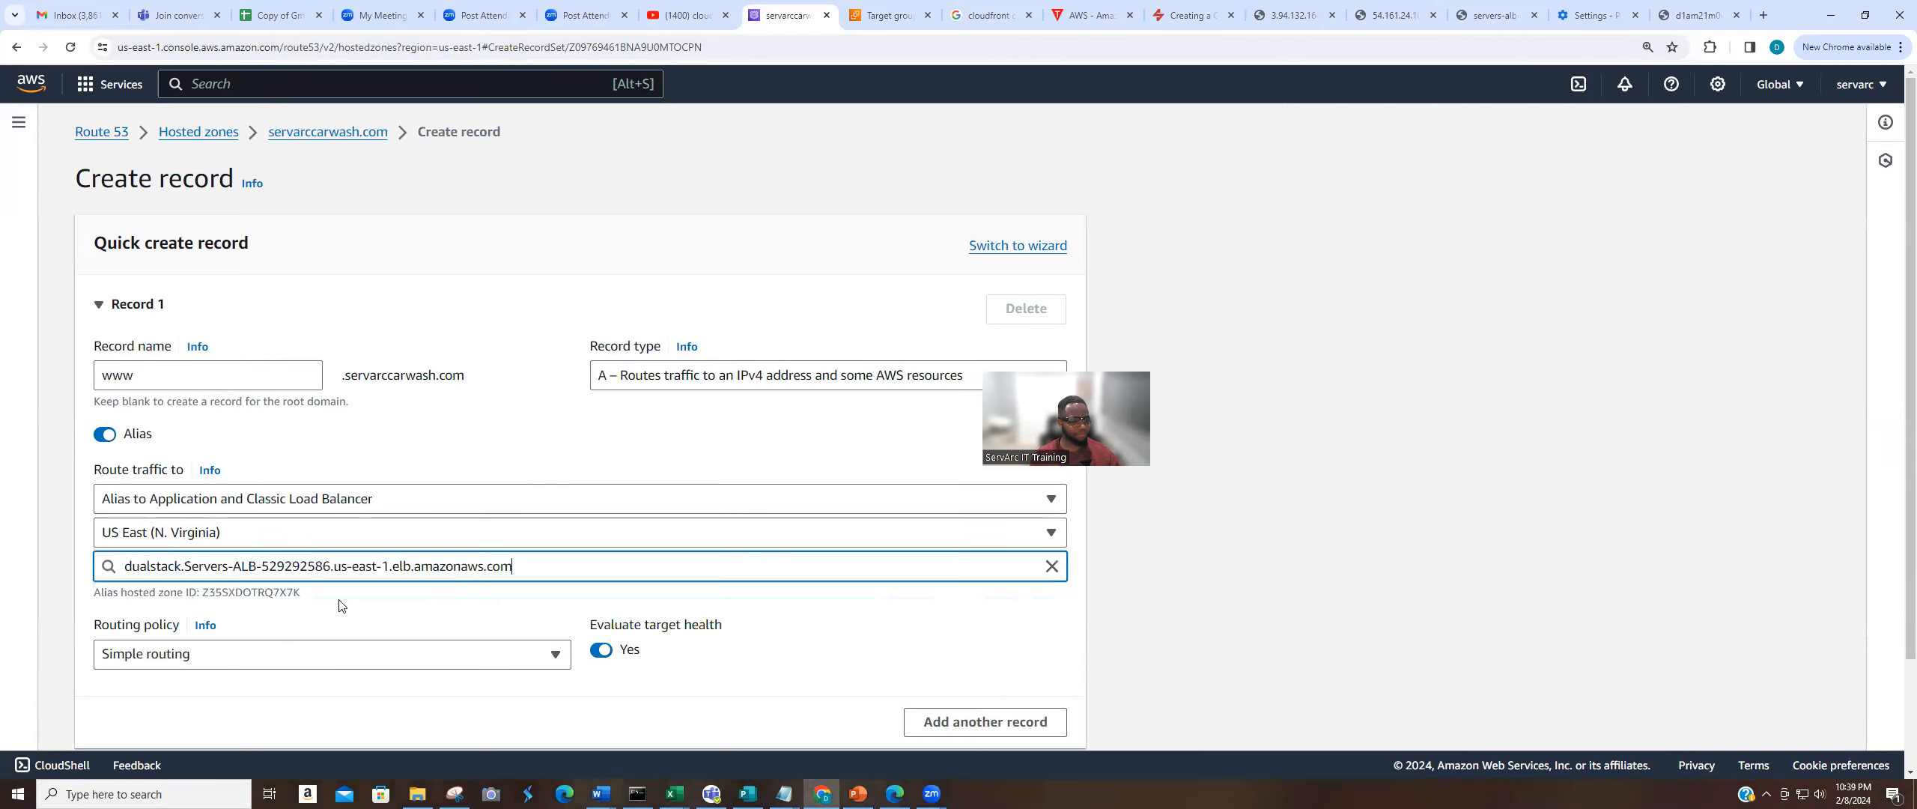
scroll(689, 637, "down", 2)
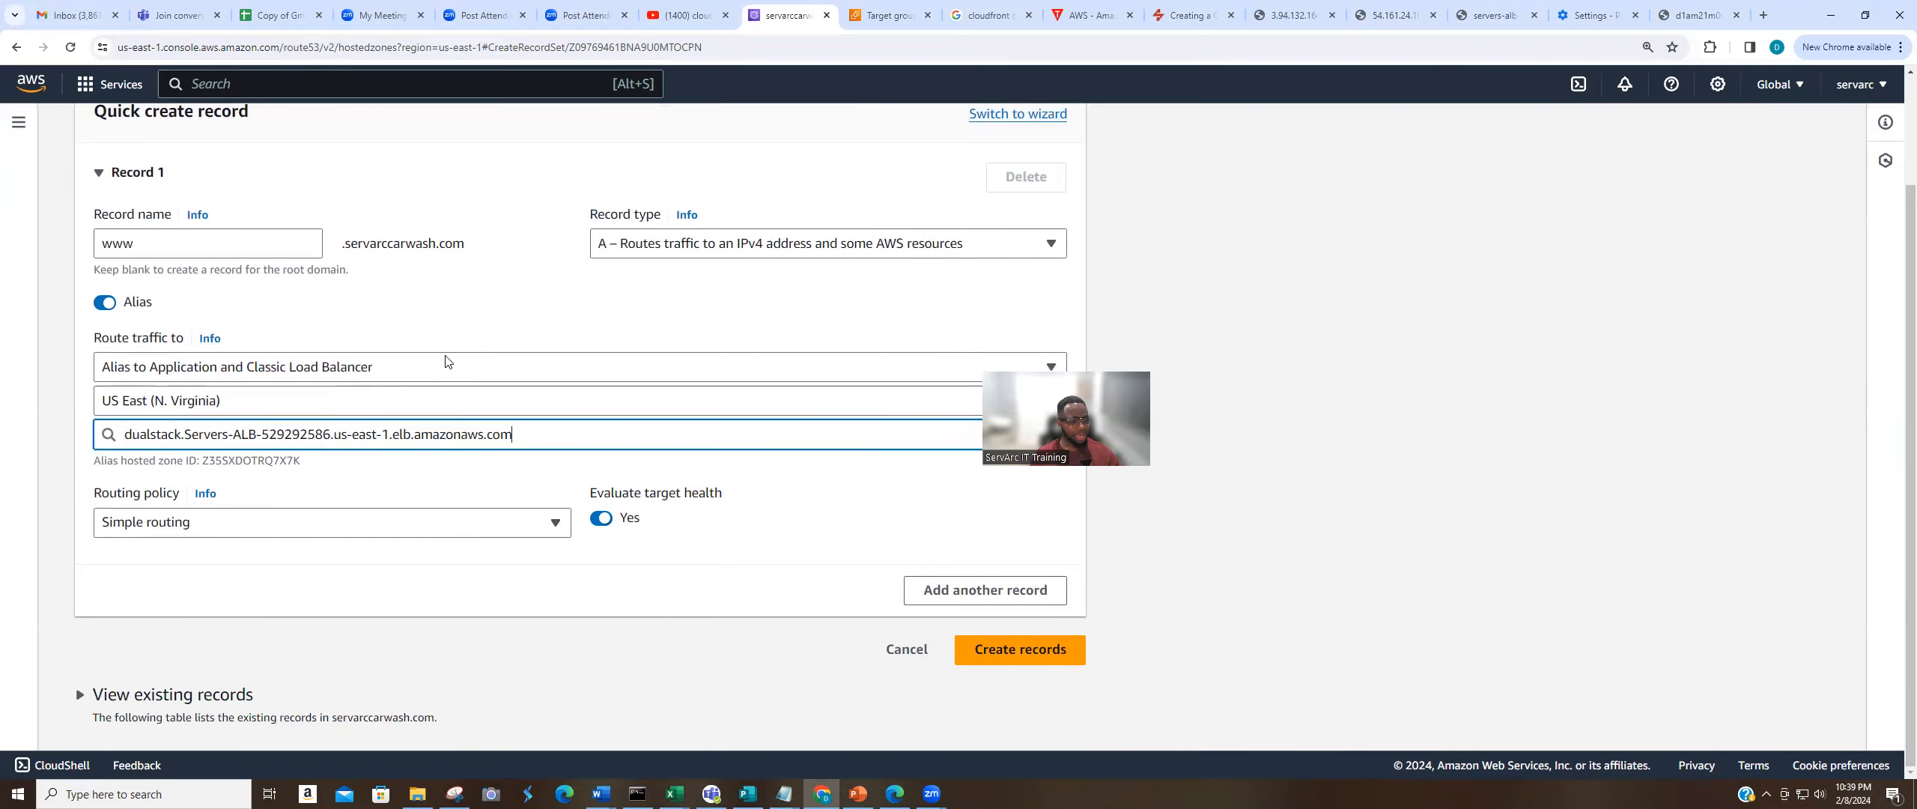
left_click(920, 599)
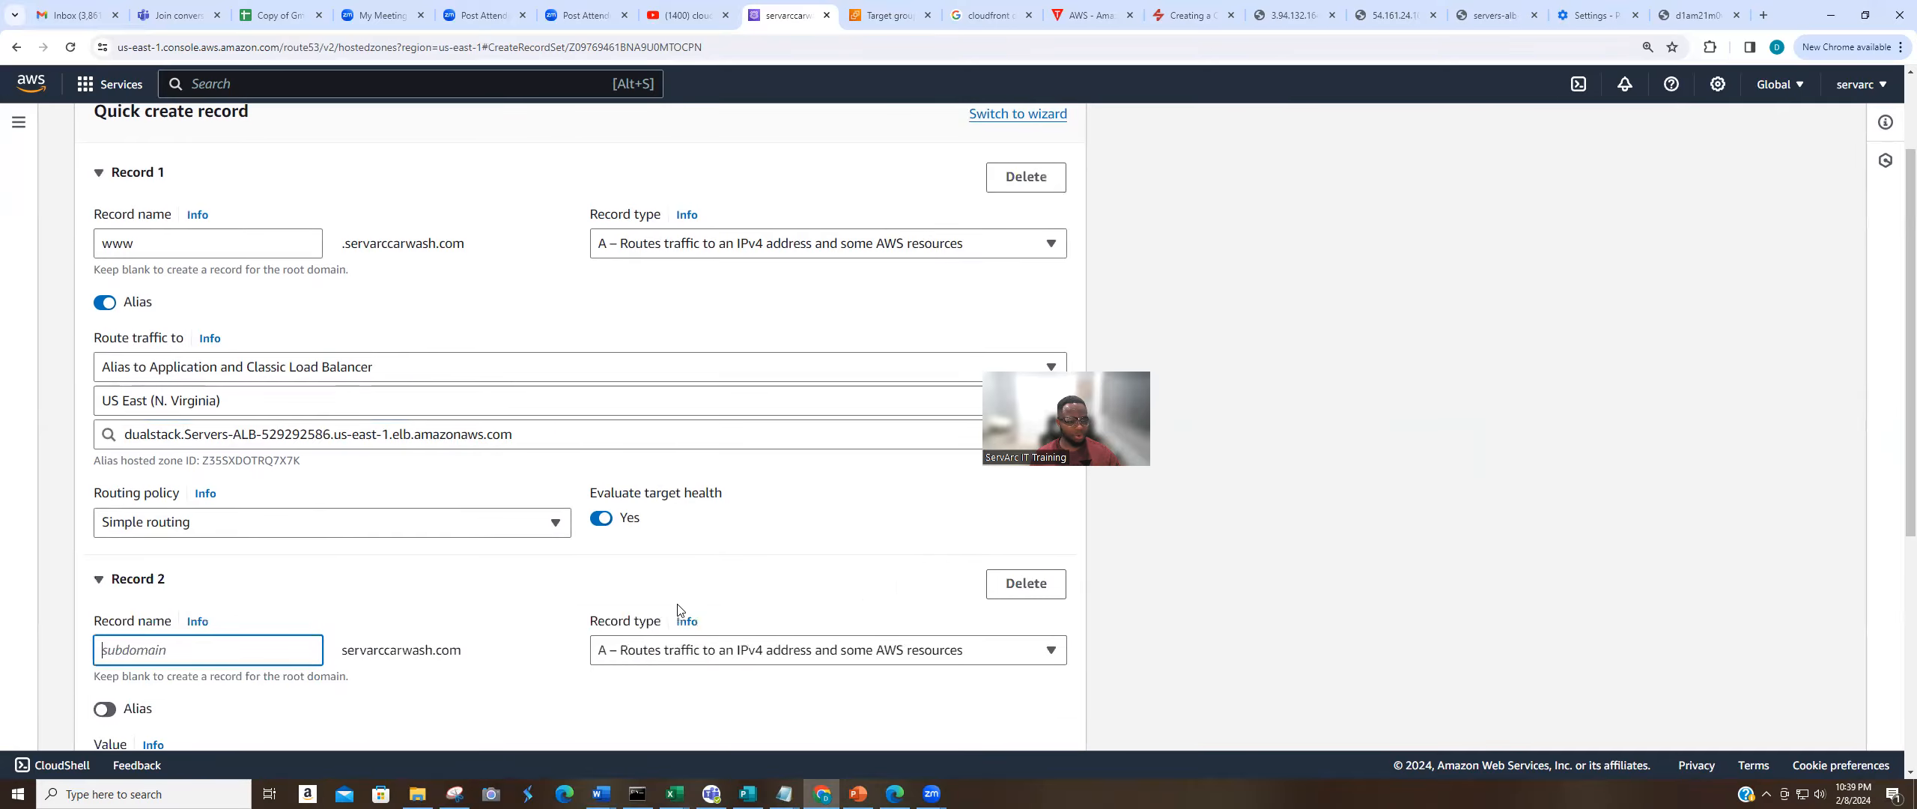
scroll(674, 610, "down", 1)
scroll(633, 600, "down", 2)
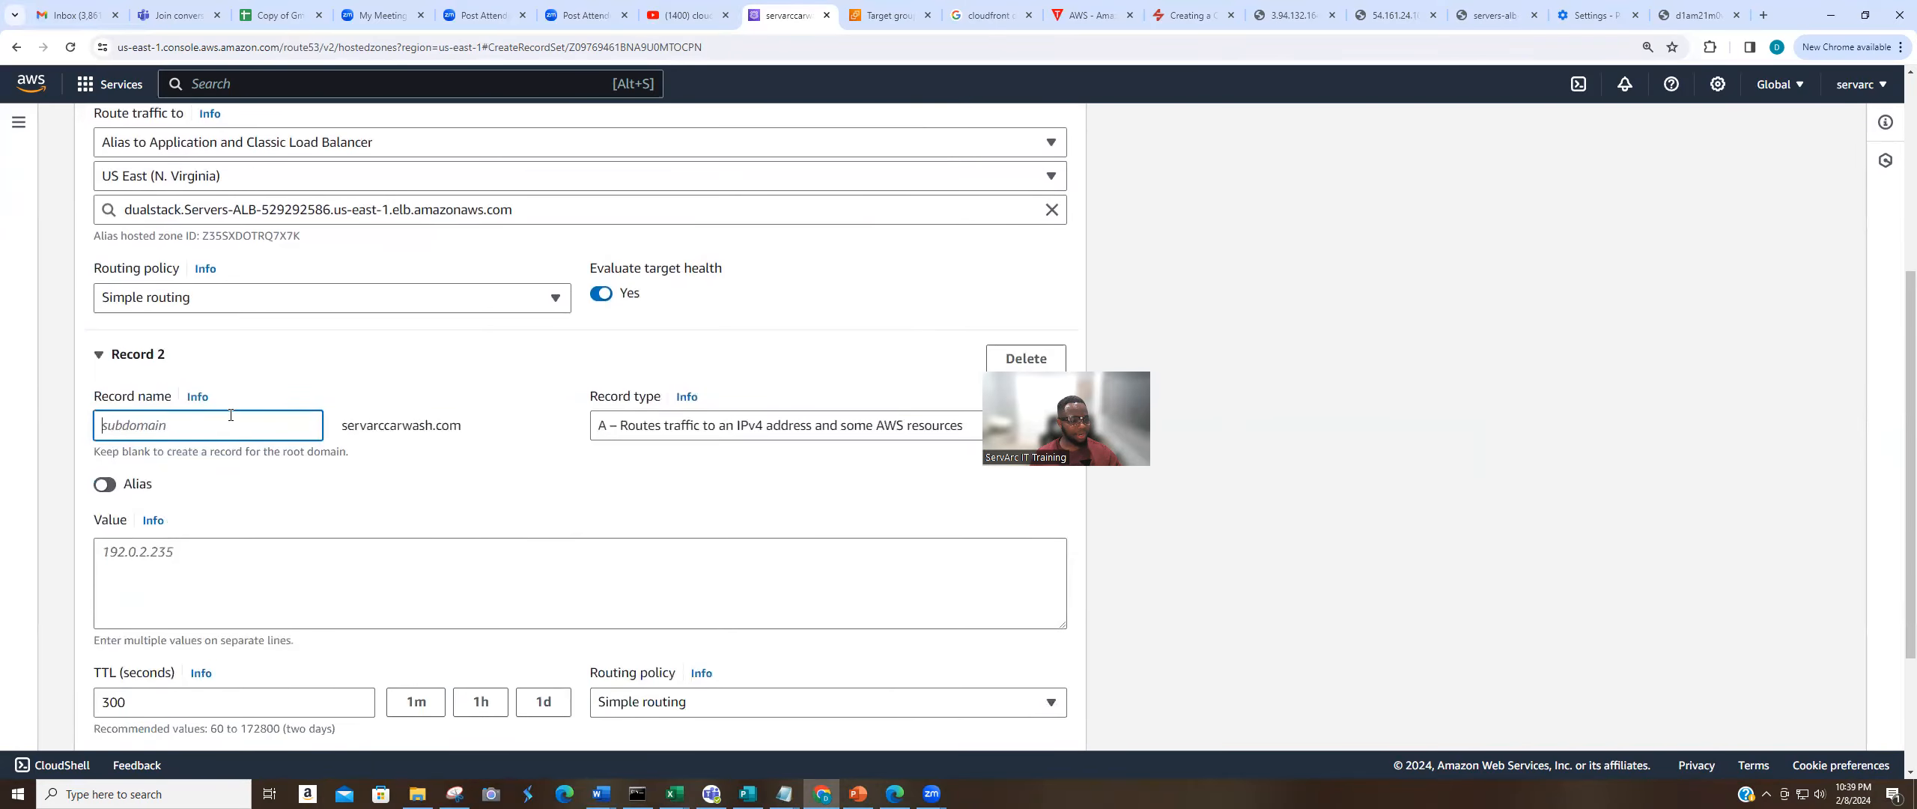
type("www")
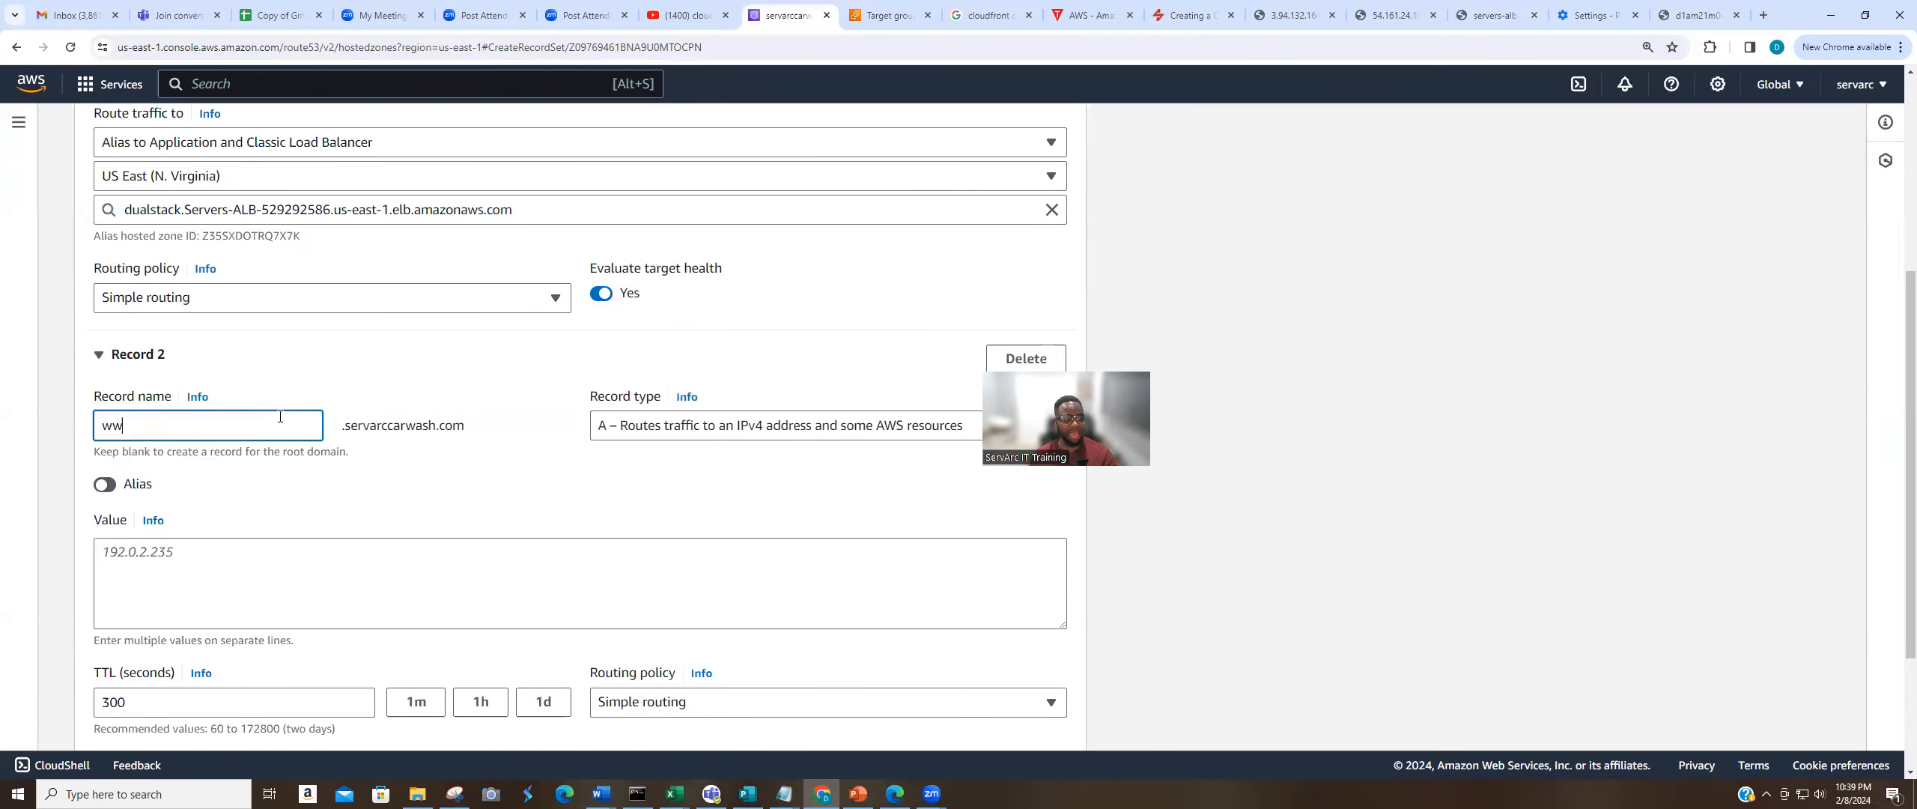
key("BackSpace")
key("BackSpace")
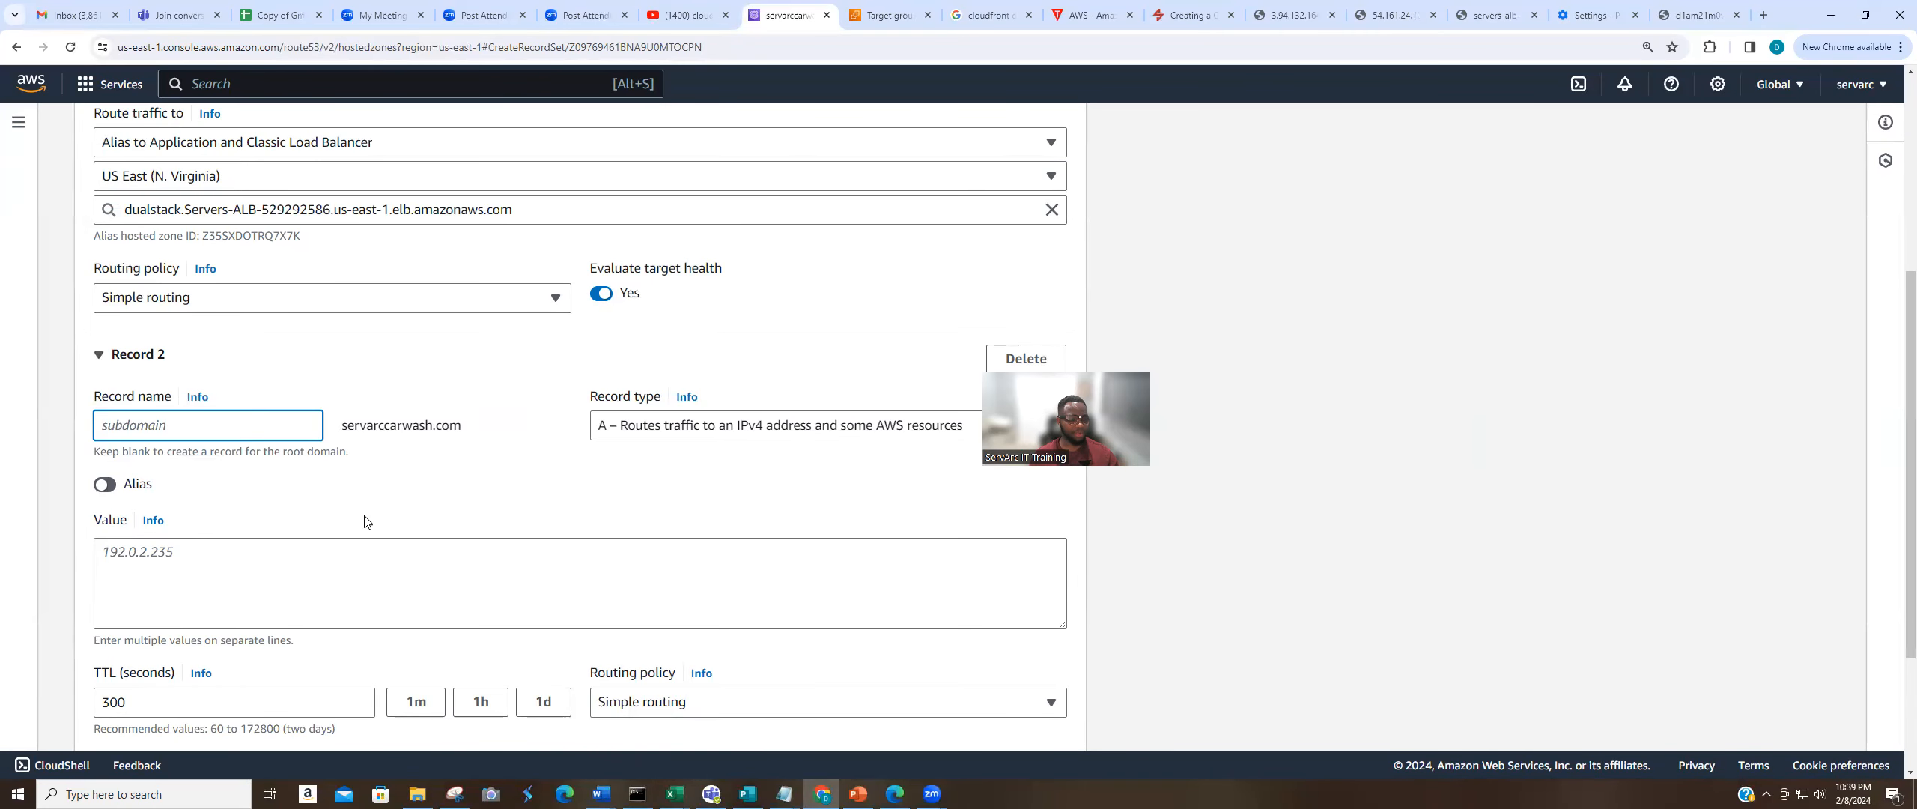
left_click(1025, 359)
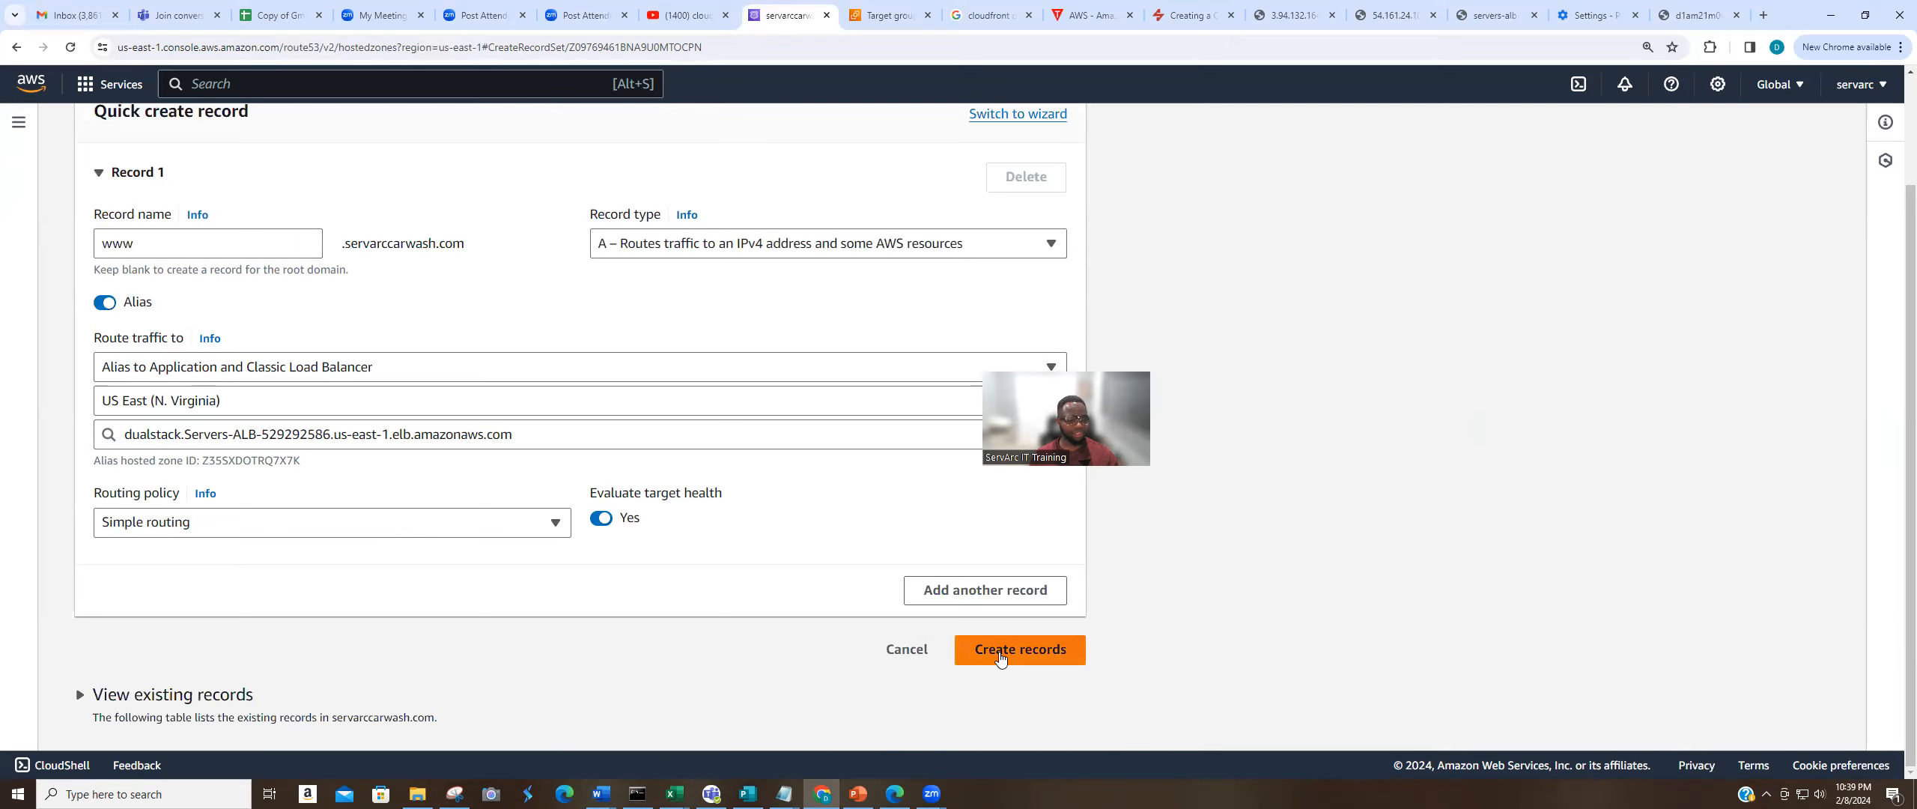
Create the www alias record in the servarccarwash.com hosted zone.
left_click(1046, 648)
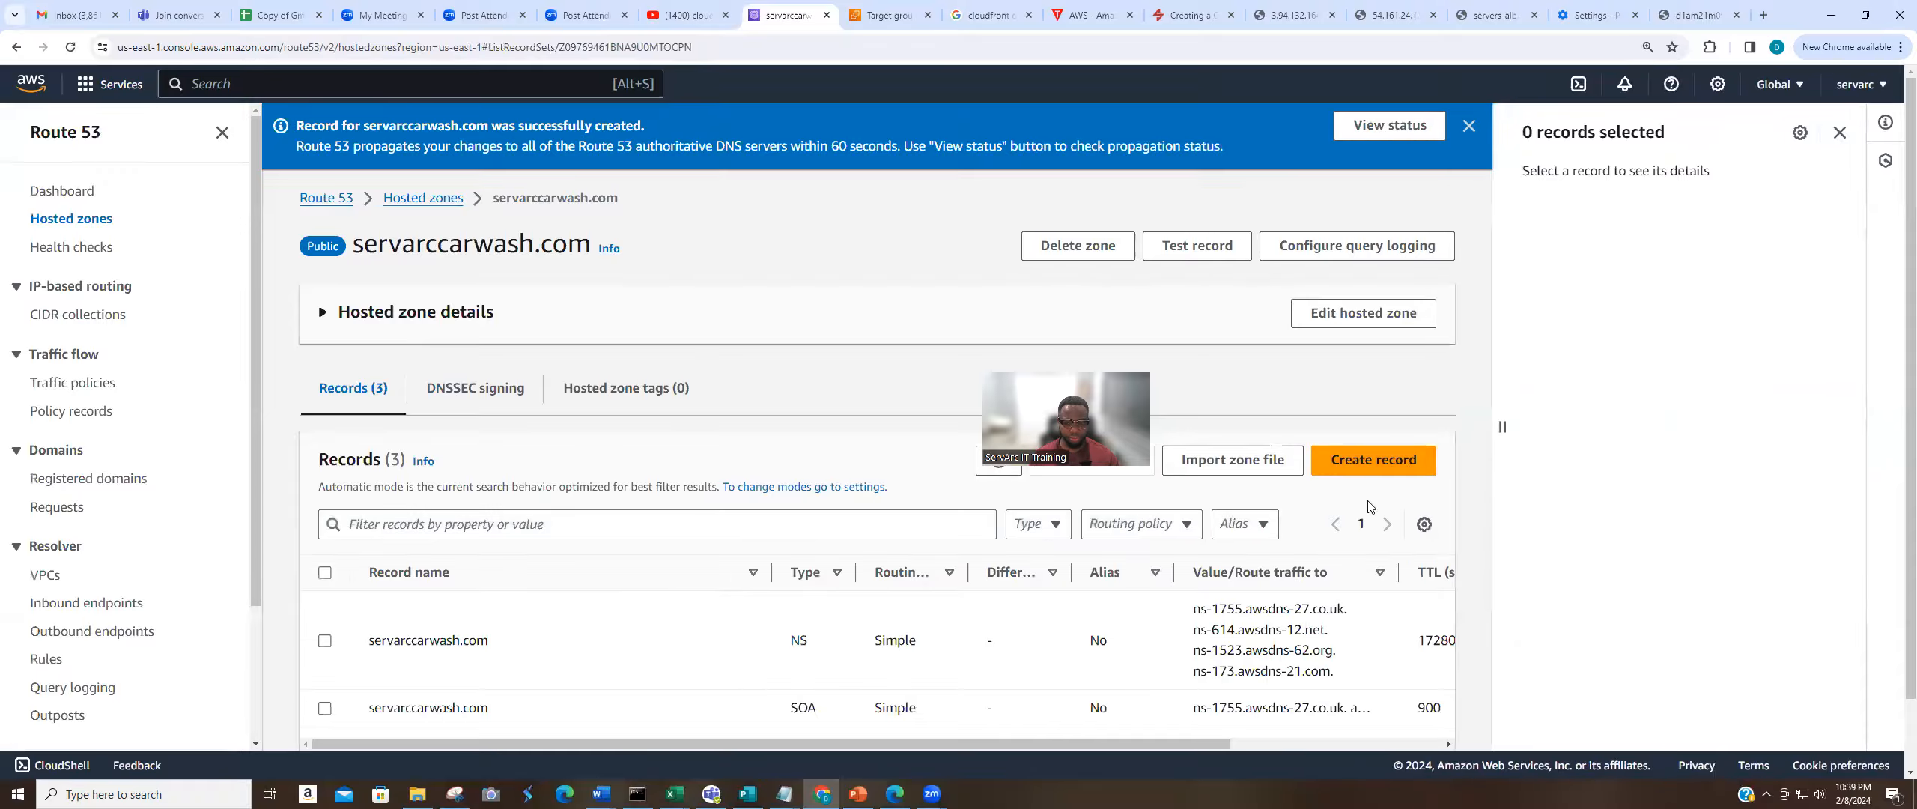
scroll(1153, 590, "down", 1)
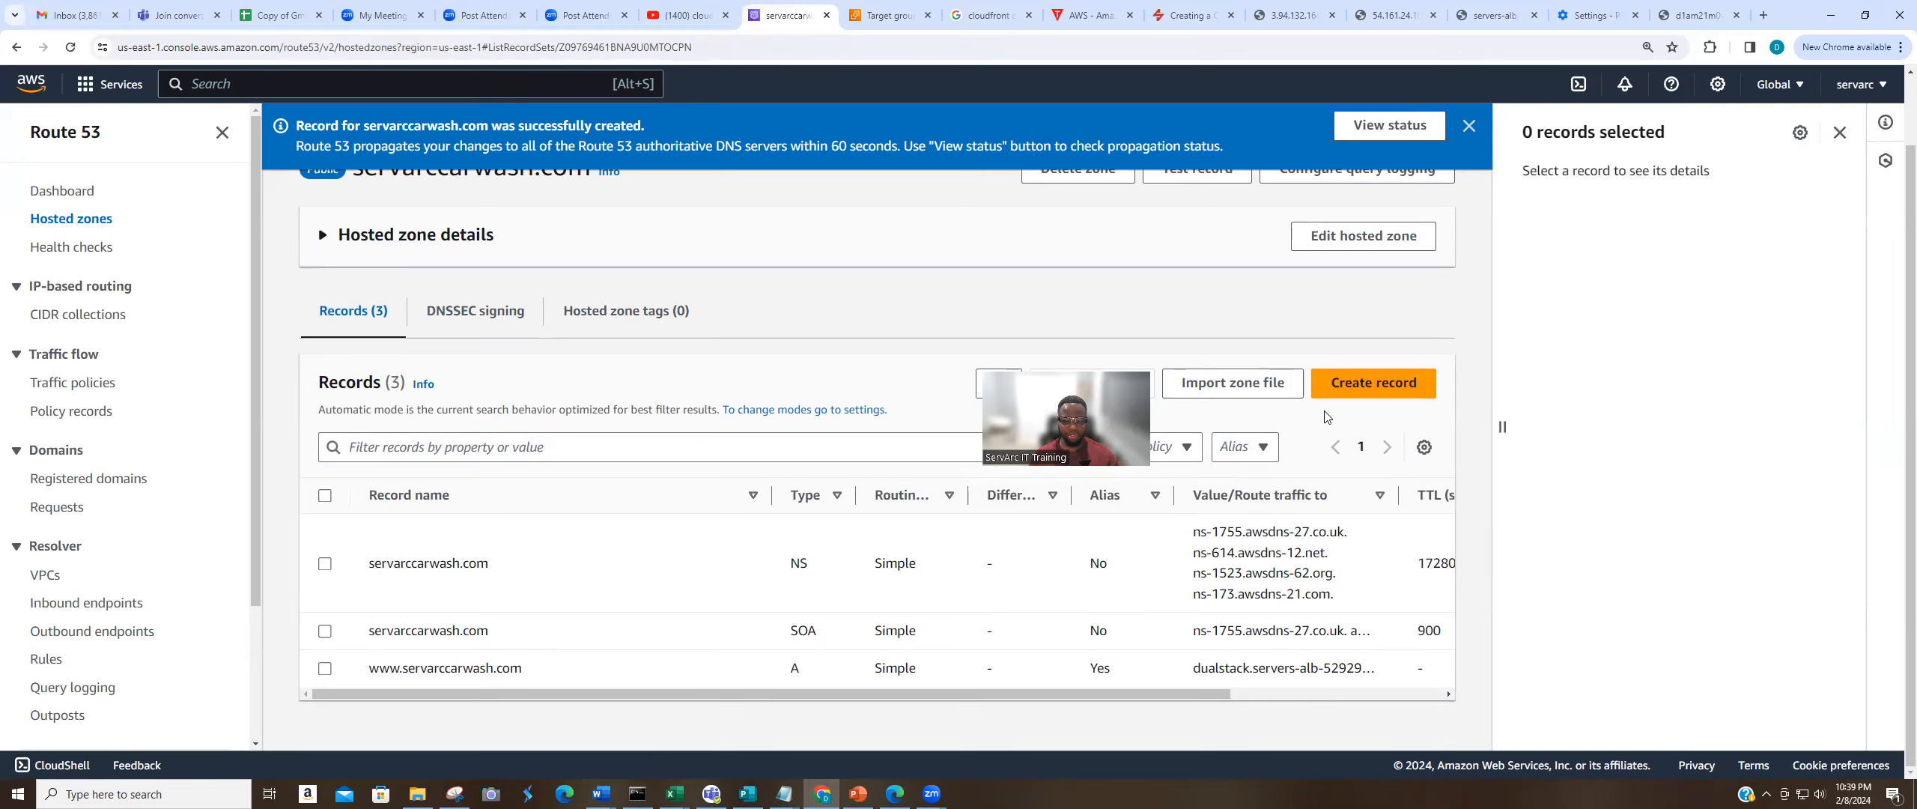
left_click(325, 668)
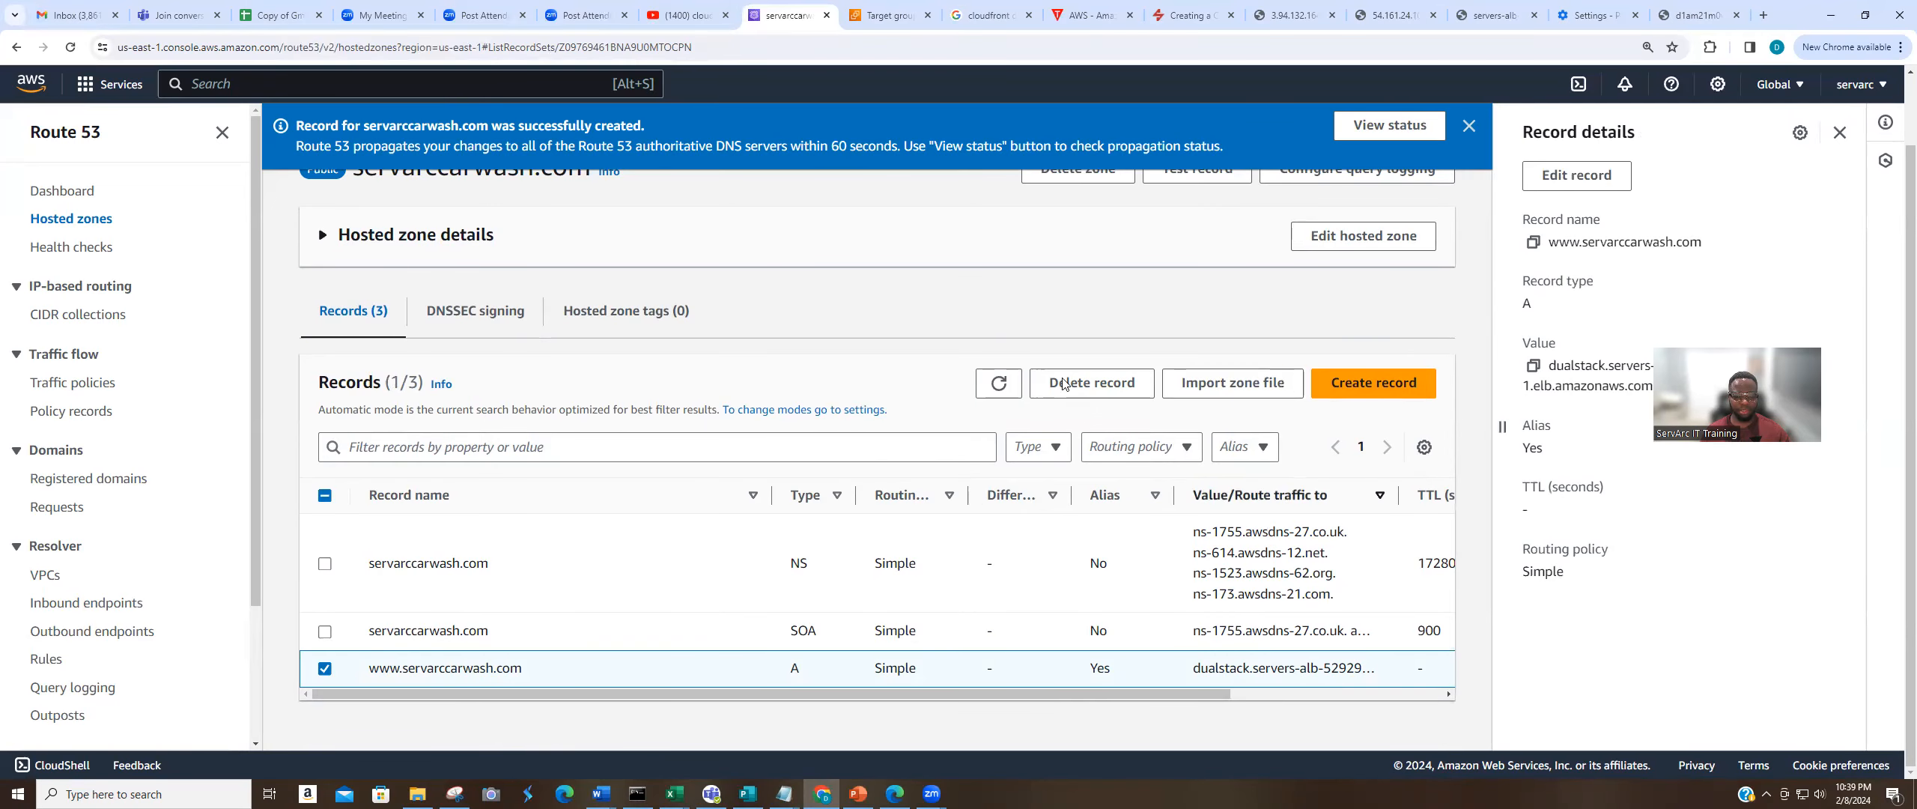
left_click(1064, 383)
left_click(1170, 601)
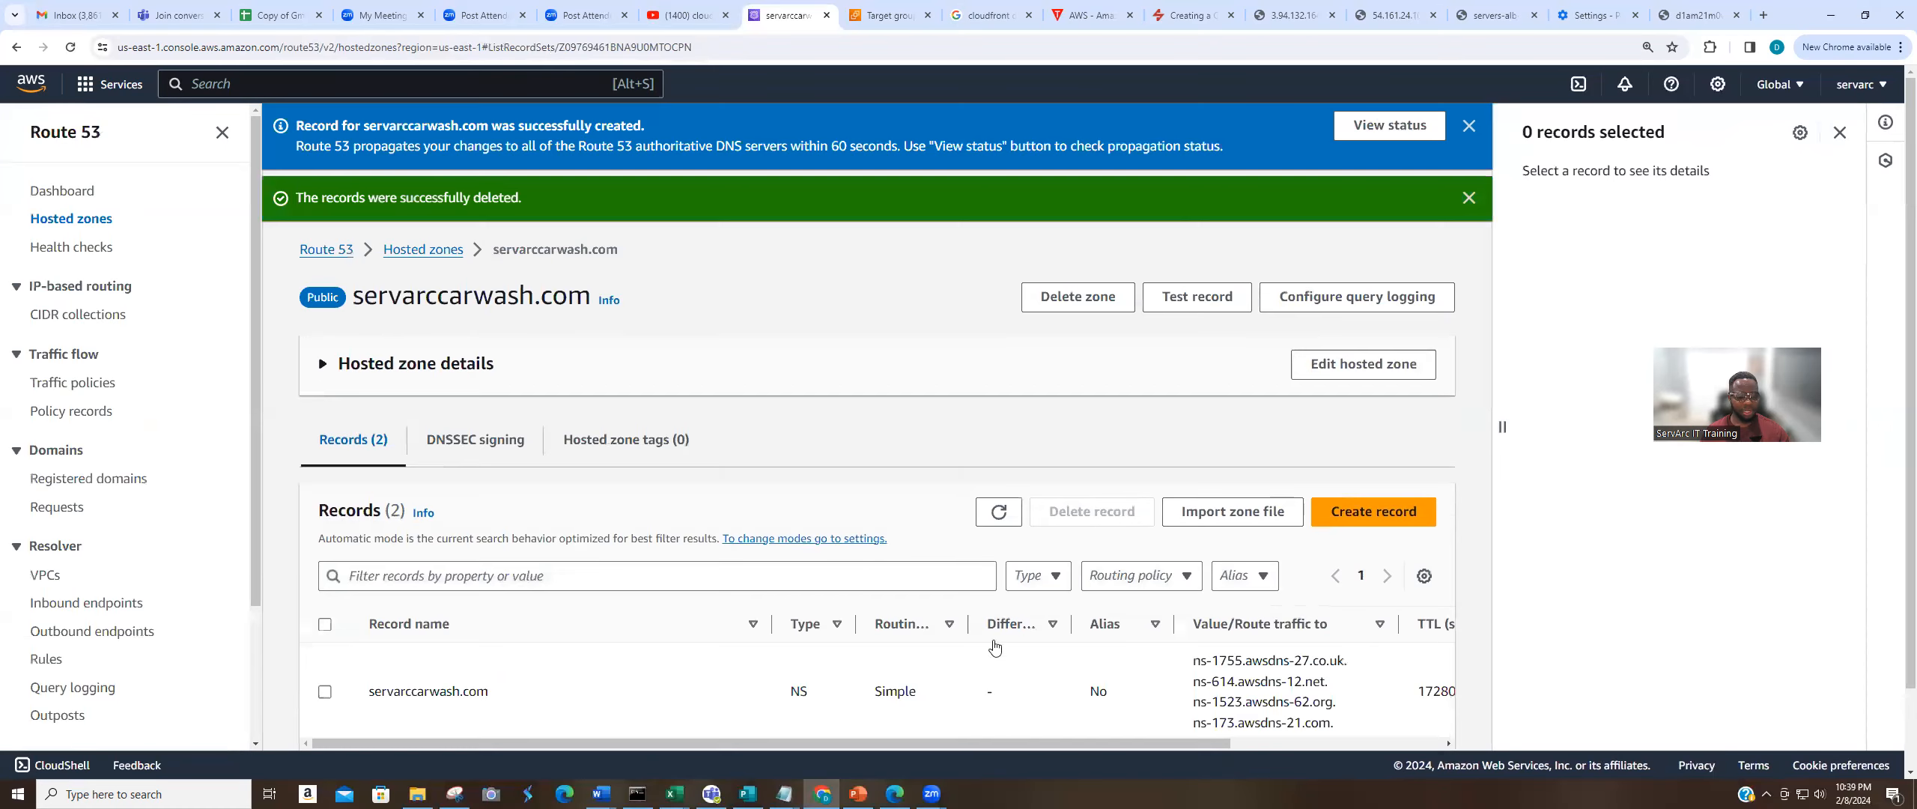
Start a new A record for the root domain servarccarwash.com with a blank record name and Alias enabled.
scroll(995, 647, "down", 1)
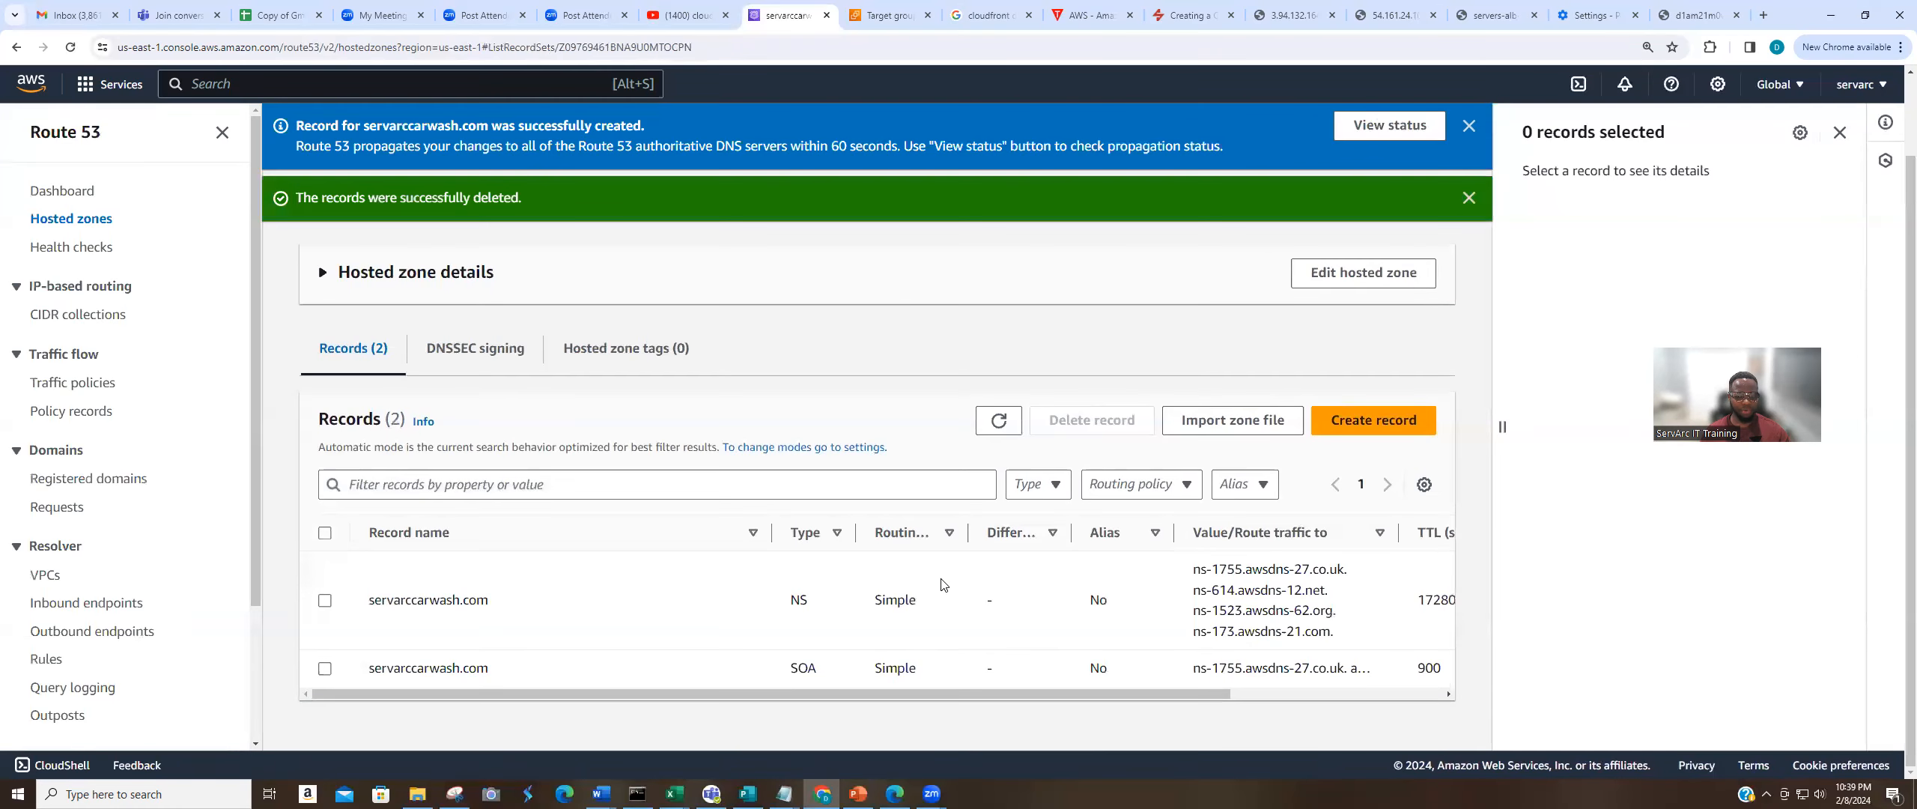
left_click(1372, 420)
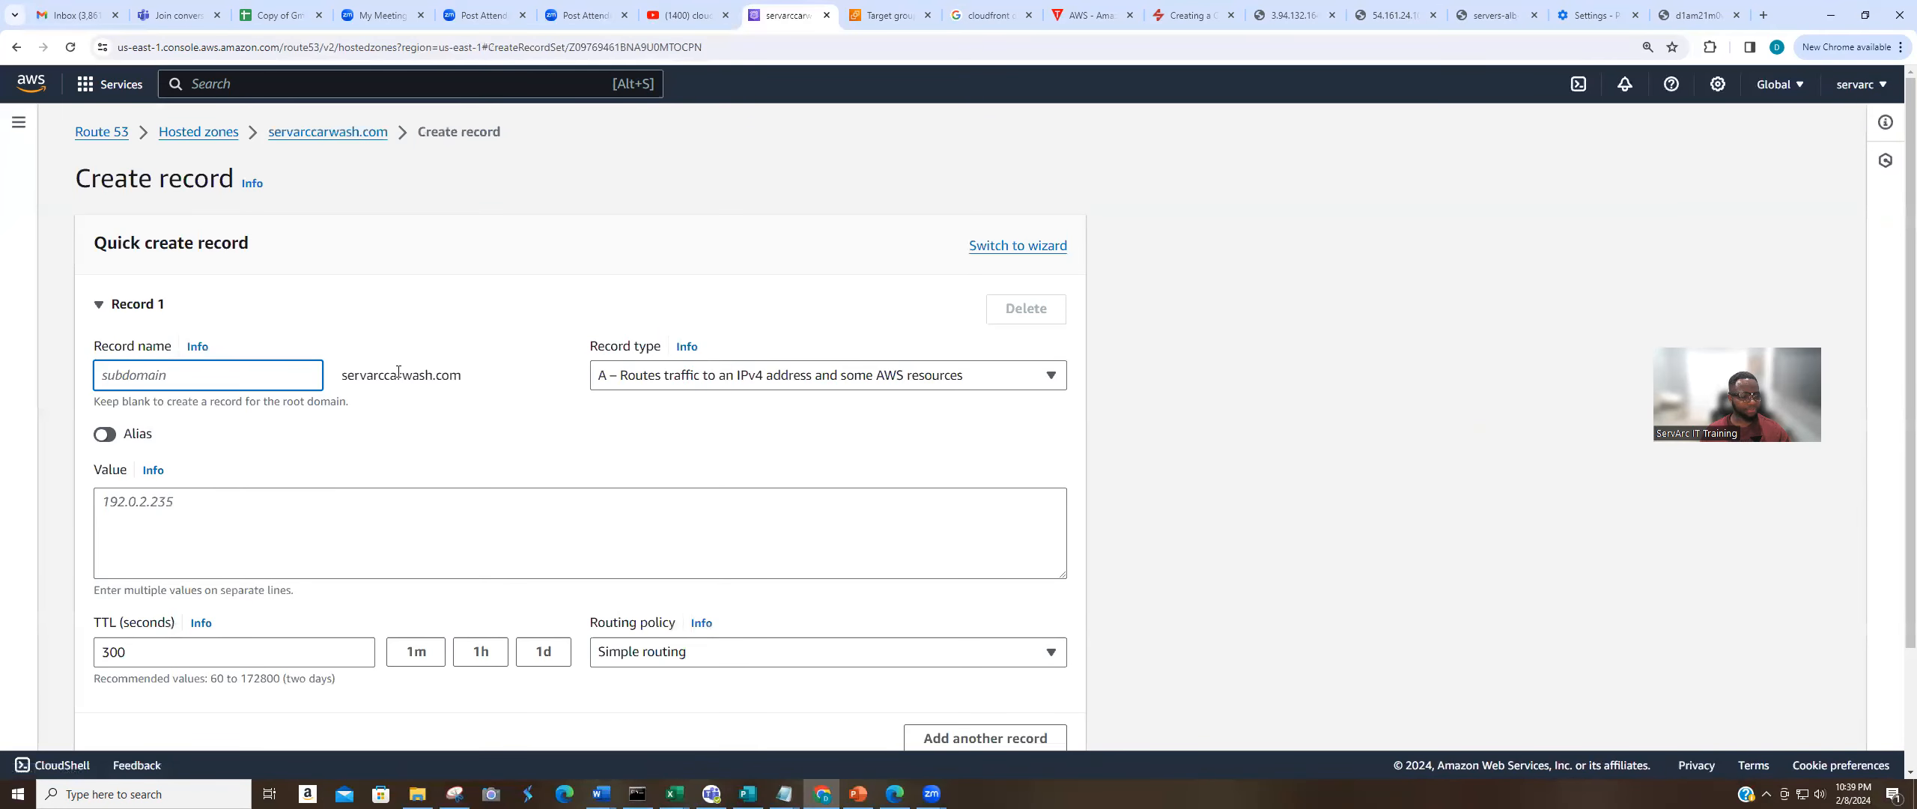
left_click_drag(349, 375, 481, 378)
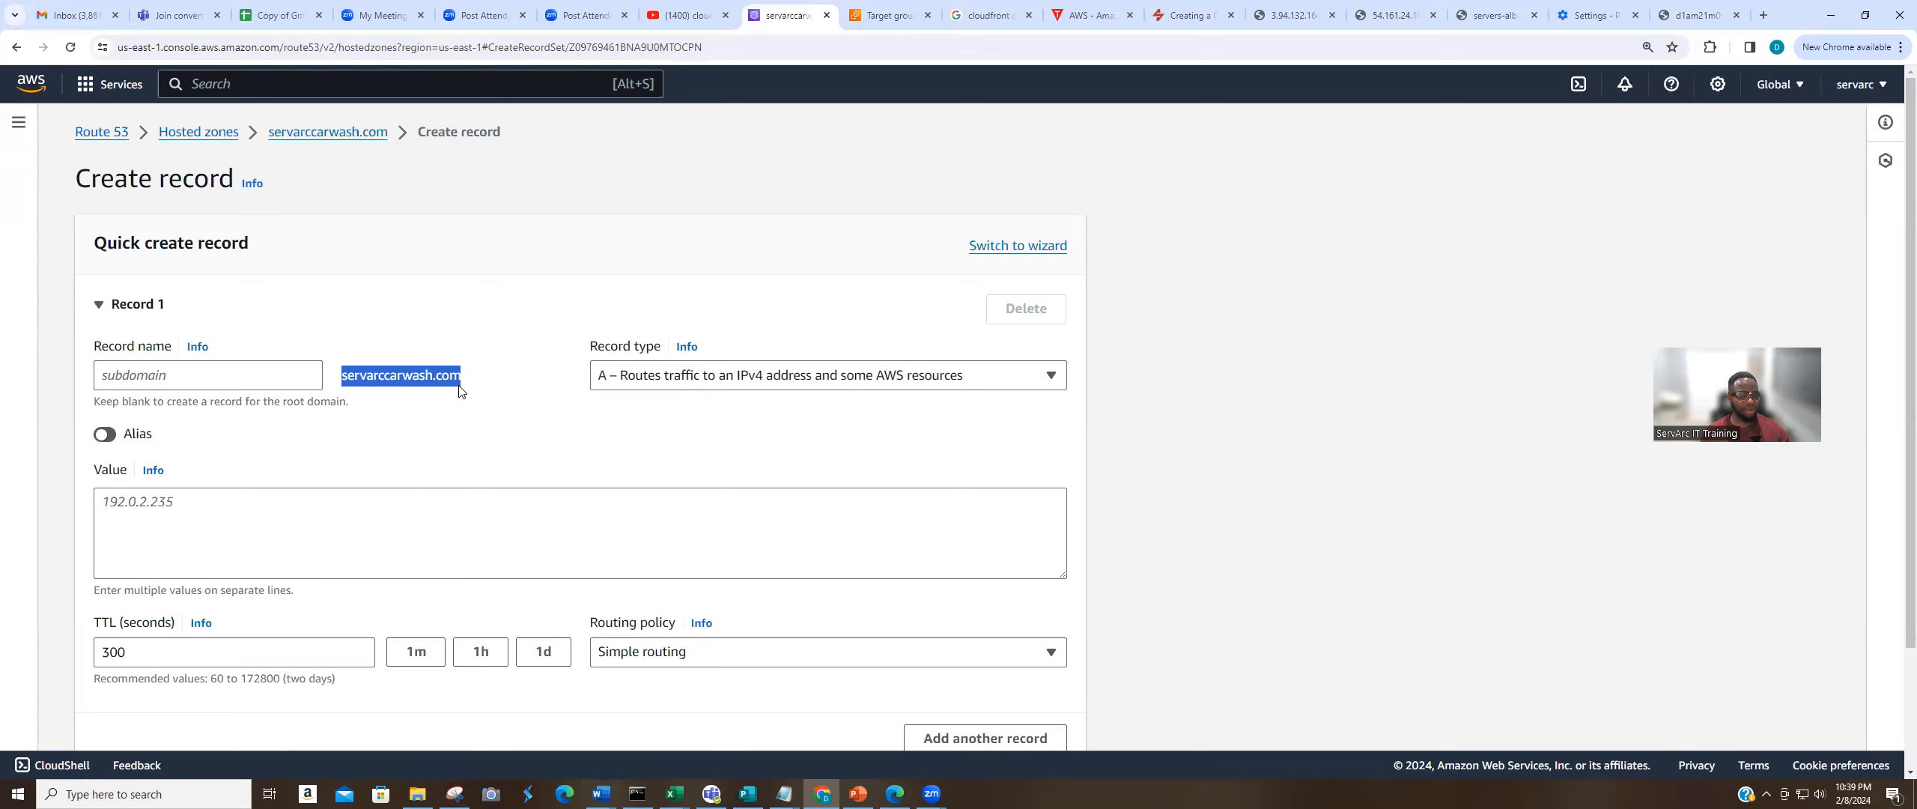
left_click(107, 434)
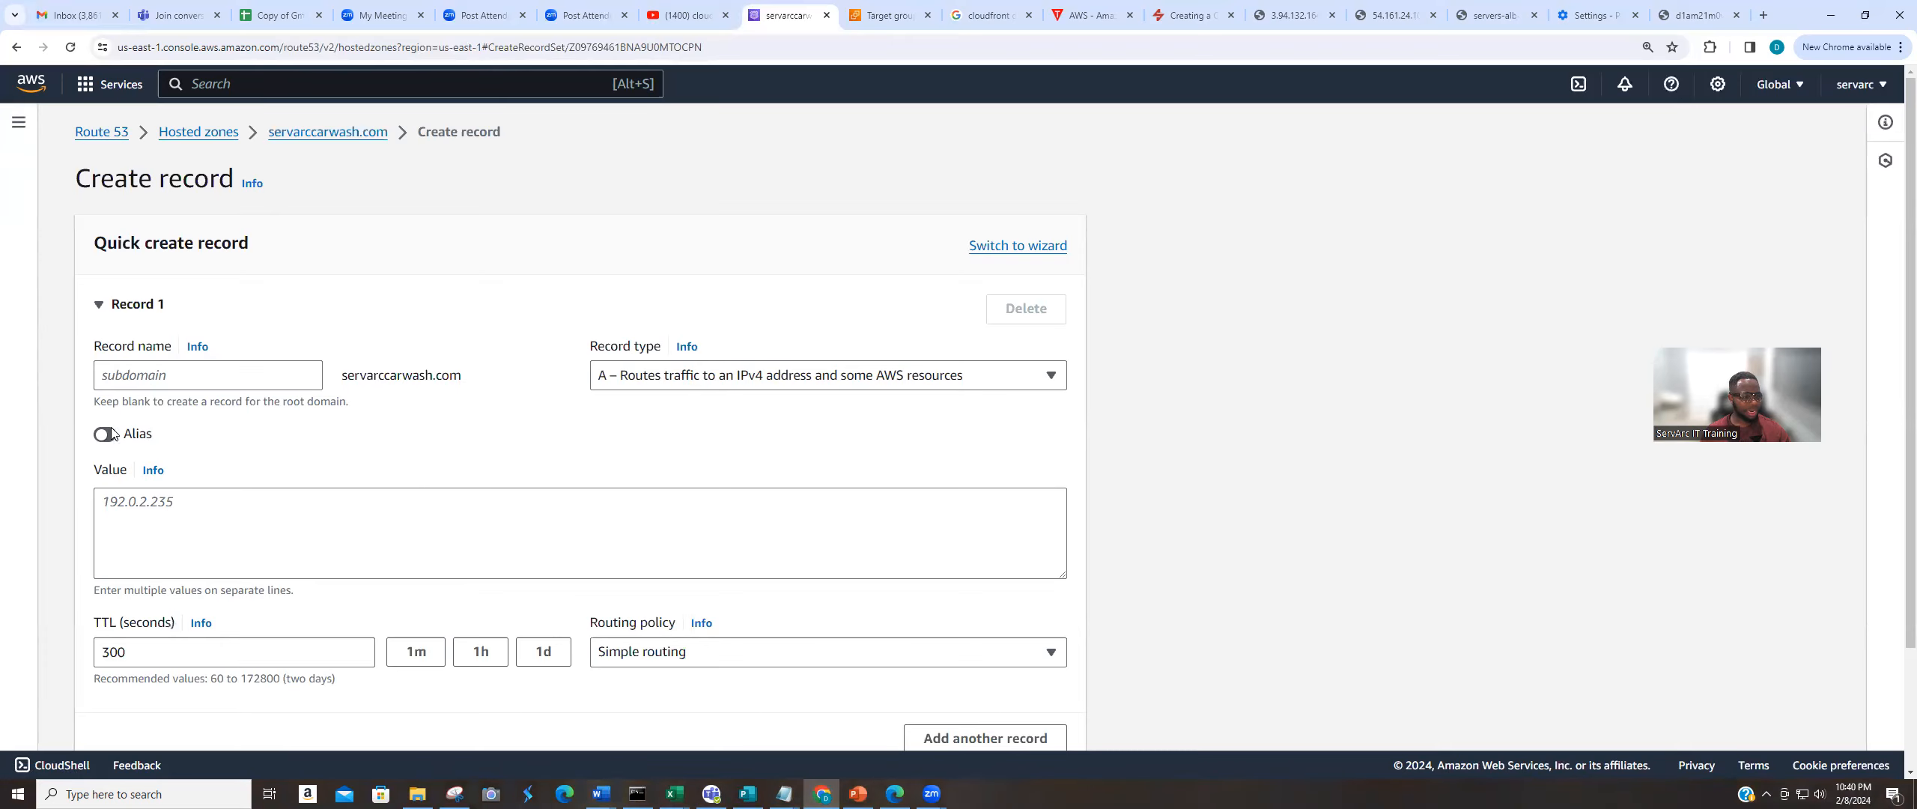
left_click(109, 435)
left_click(108, 434)
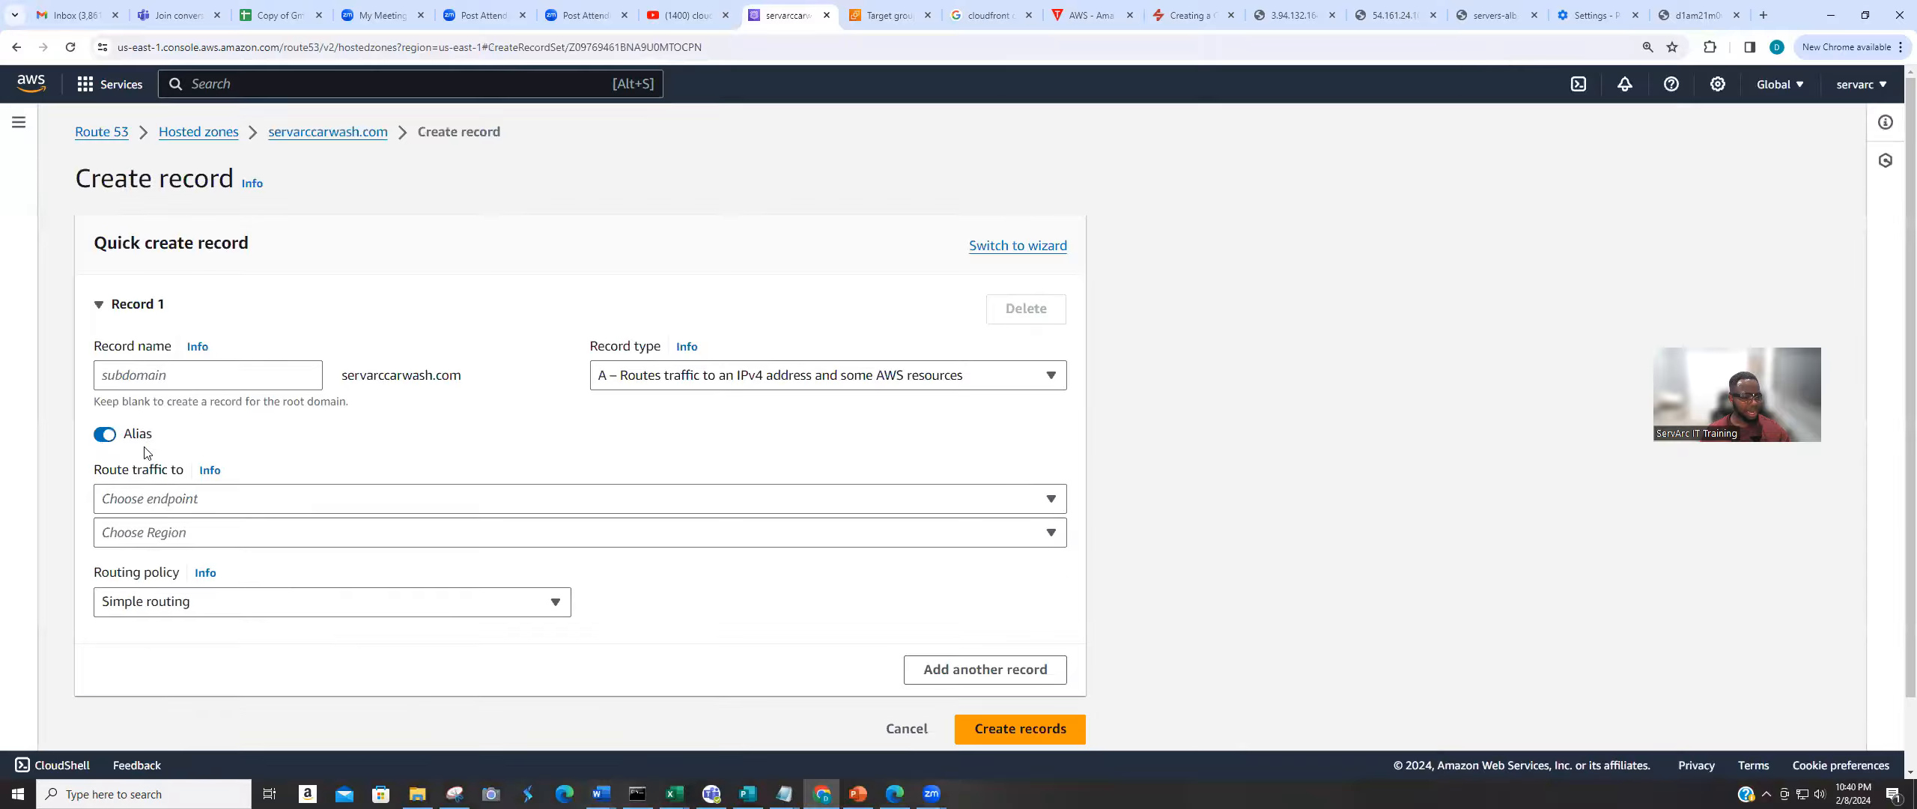
Route the record to an Application and Classic Load Balancer in US East (N. Virginia), choose the dualstack Servers-ALB load balancer, and create the record.
left_click(165, 499)
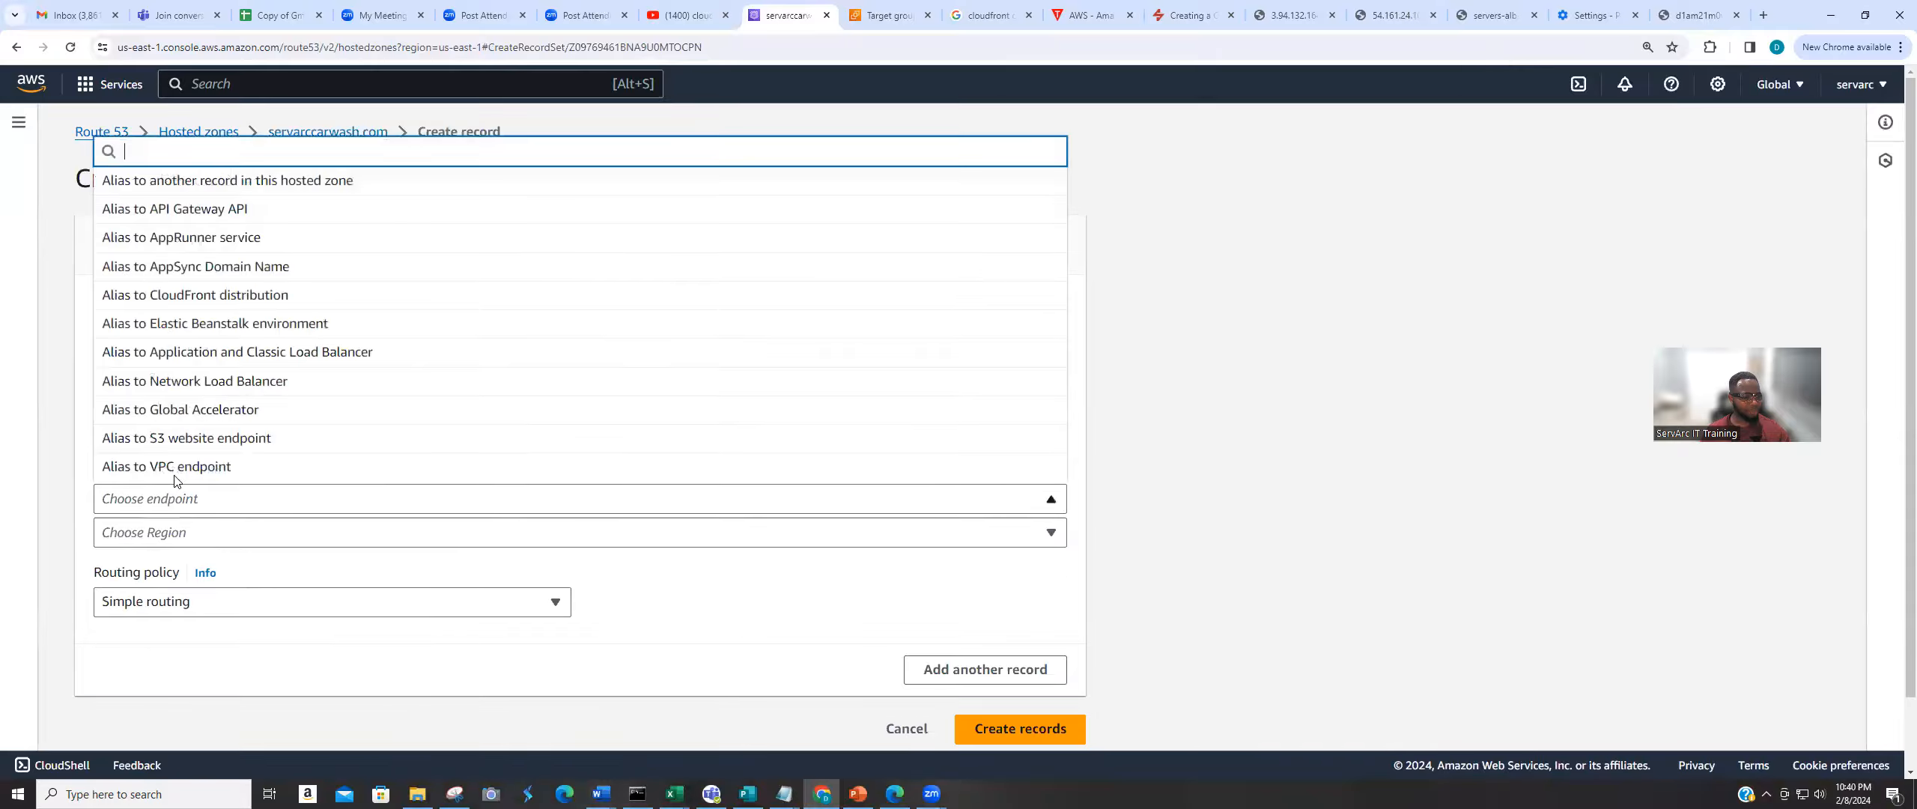
left_click(203, 352)
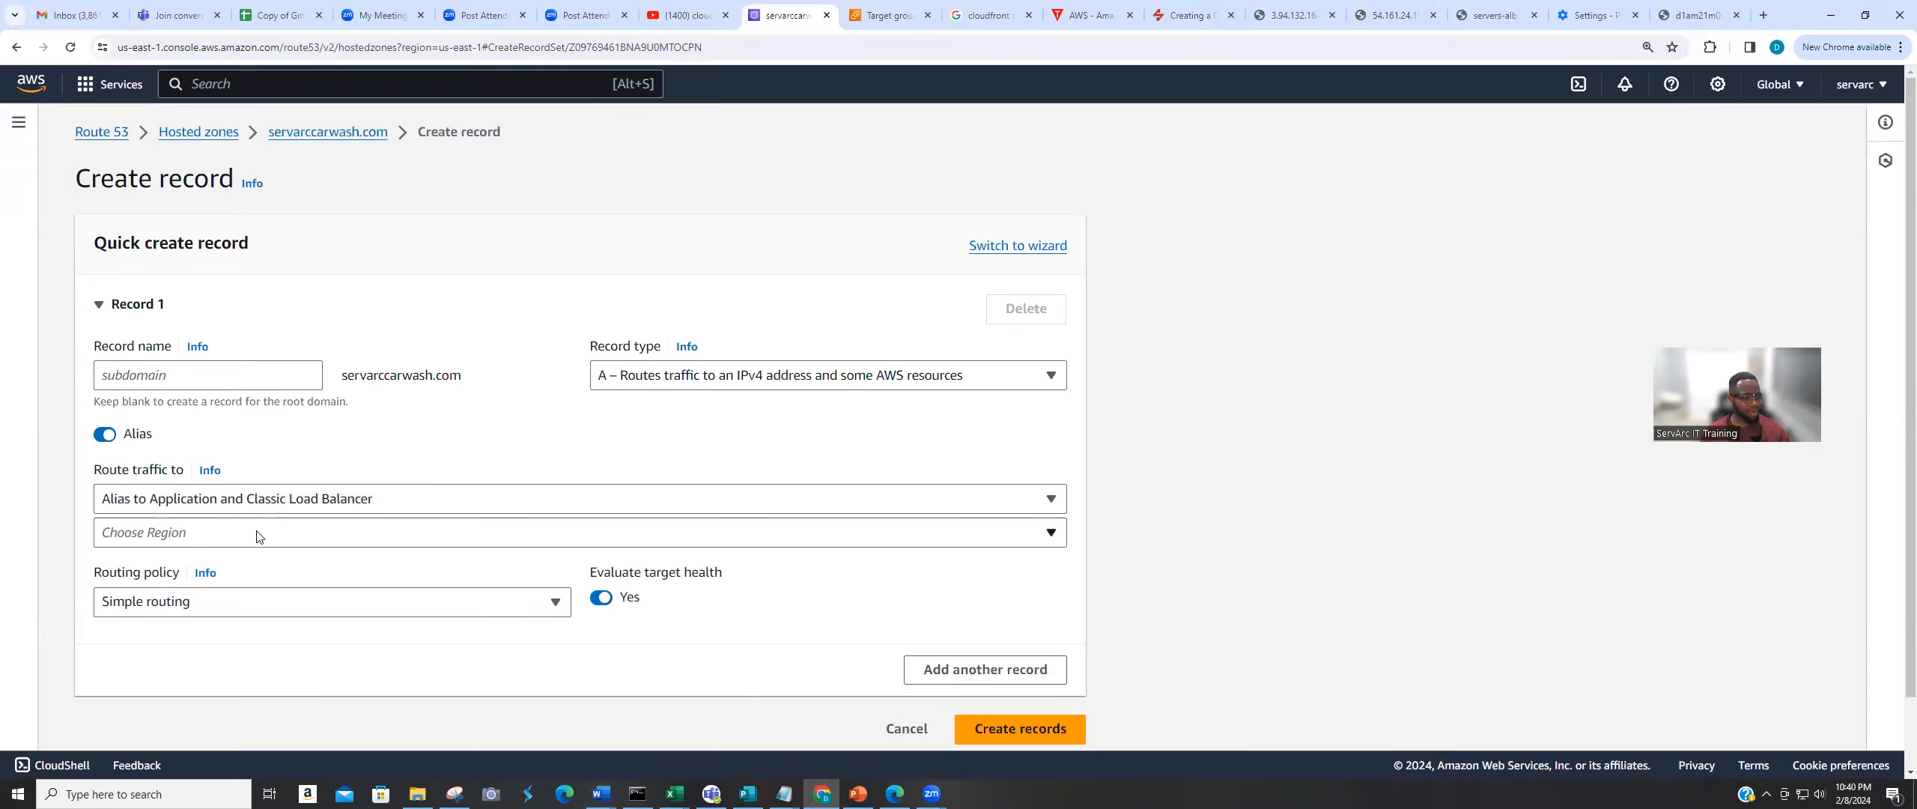
left_click(157, 533)
type("s")
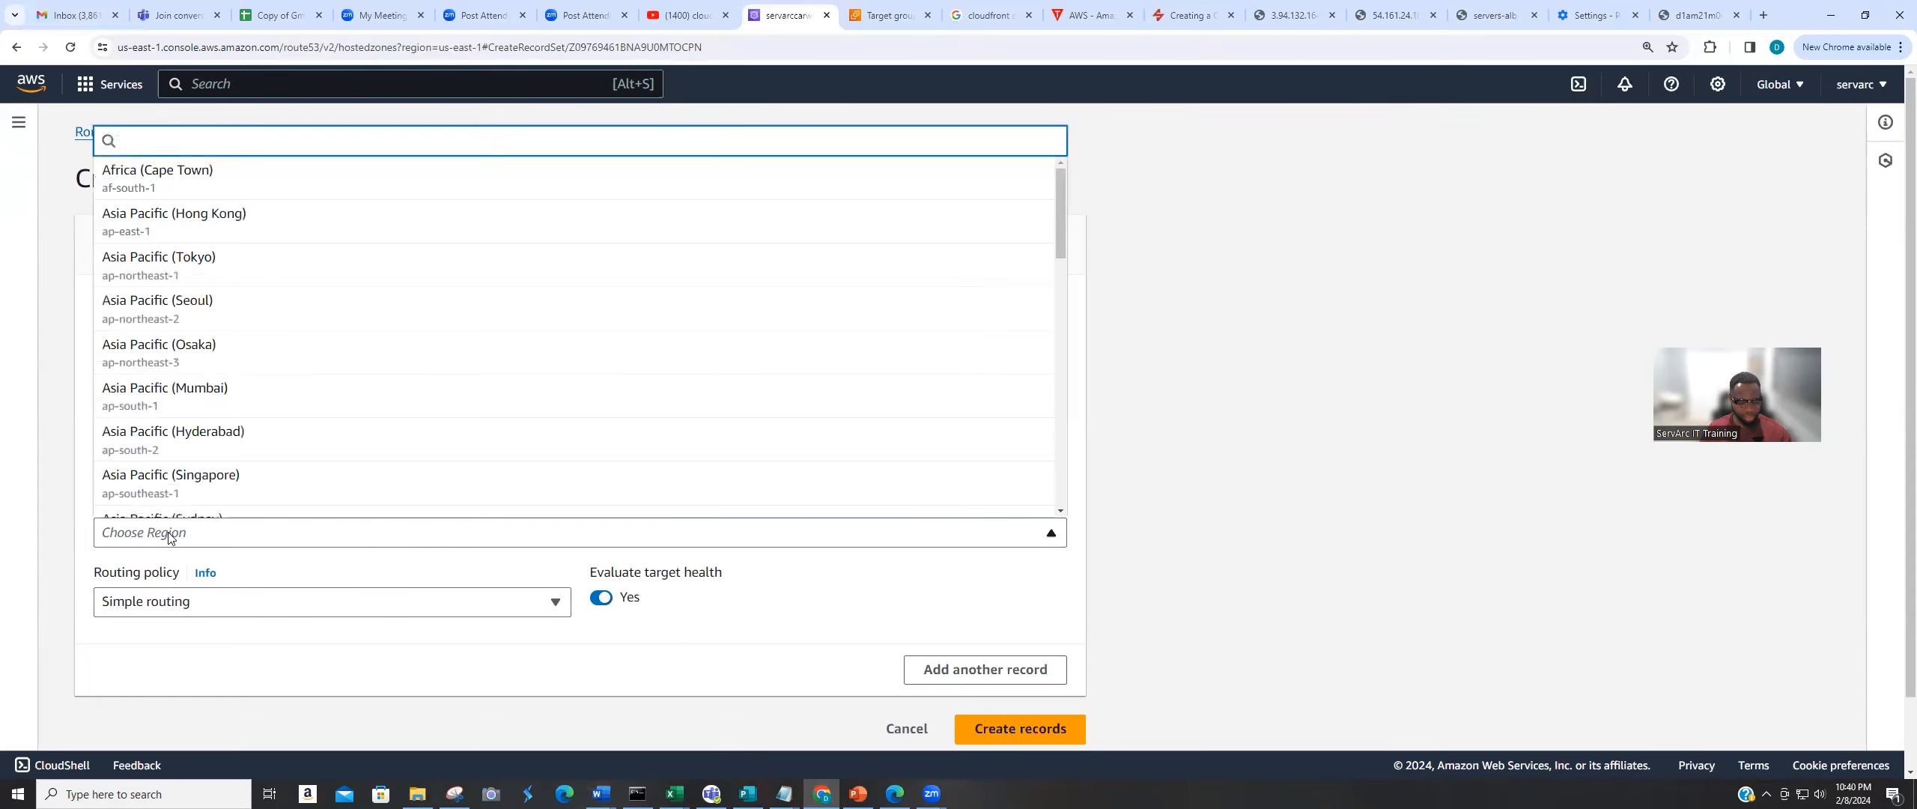
type("-")
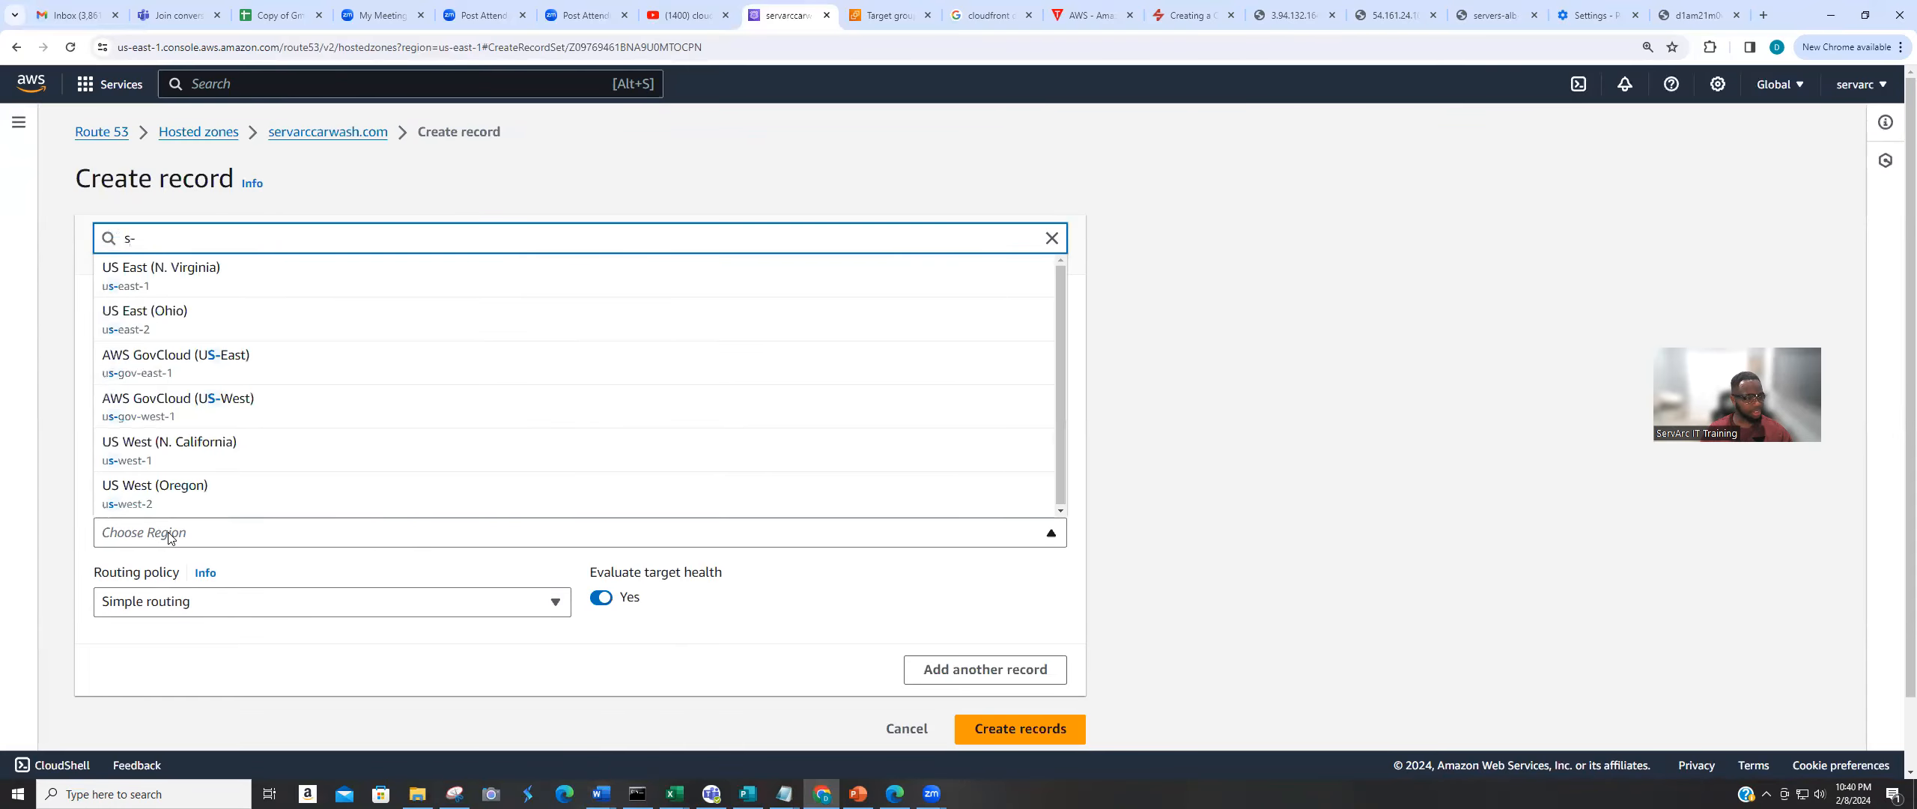
left_click(220, 283)
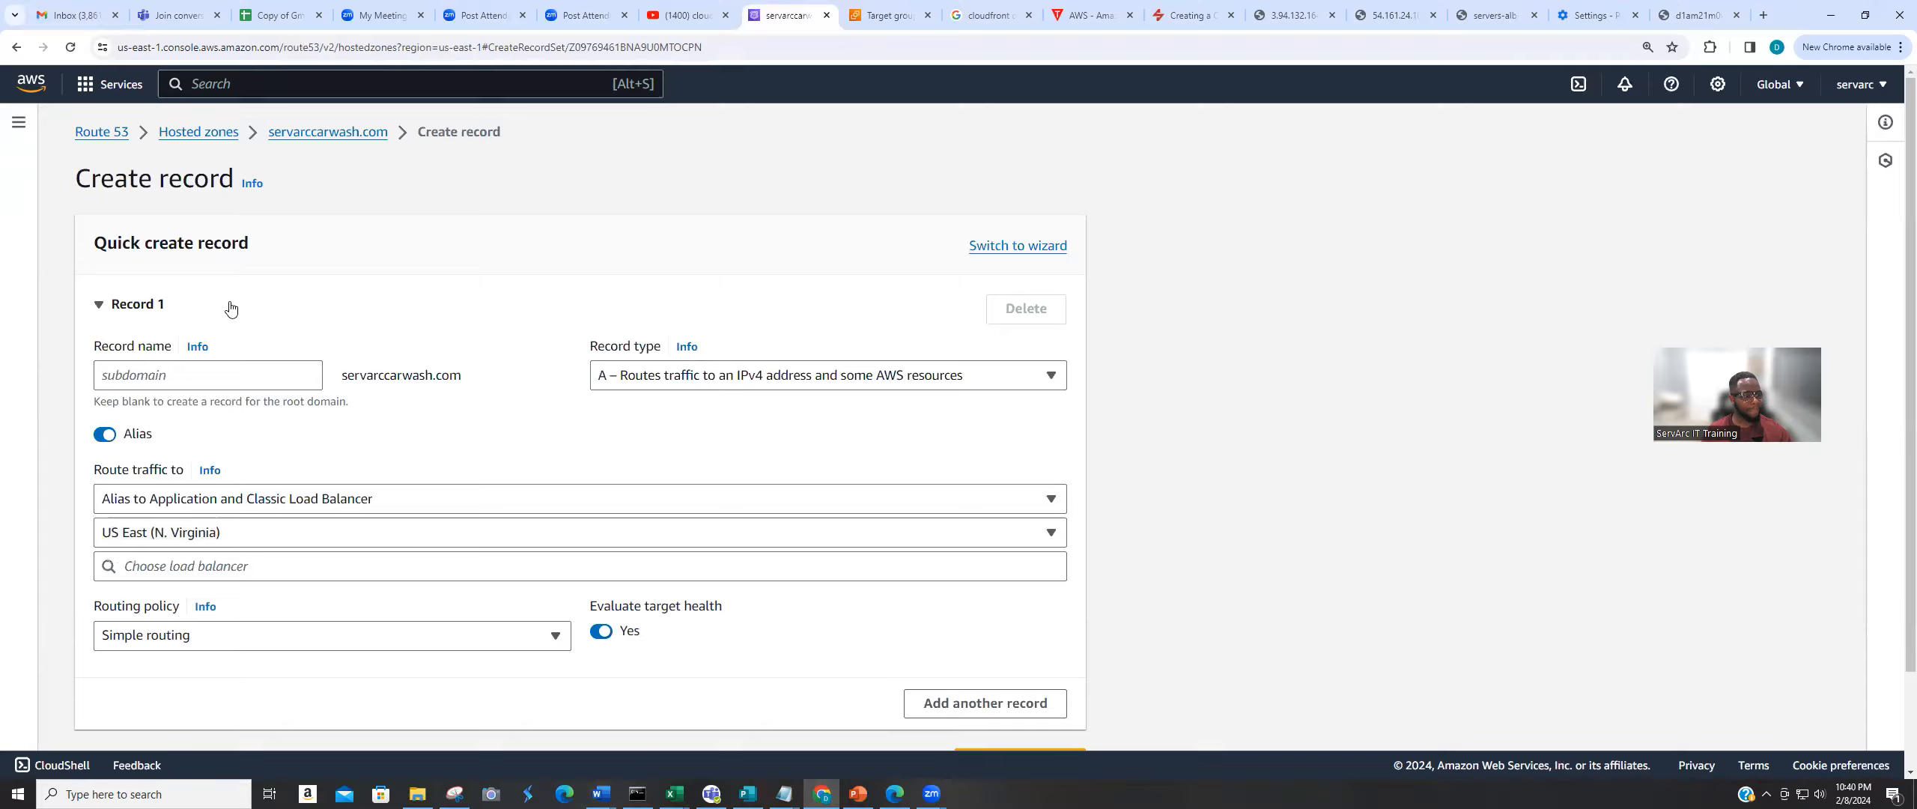
left_click(238, 567)
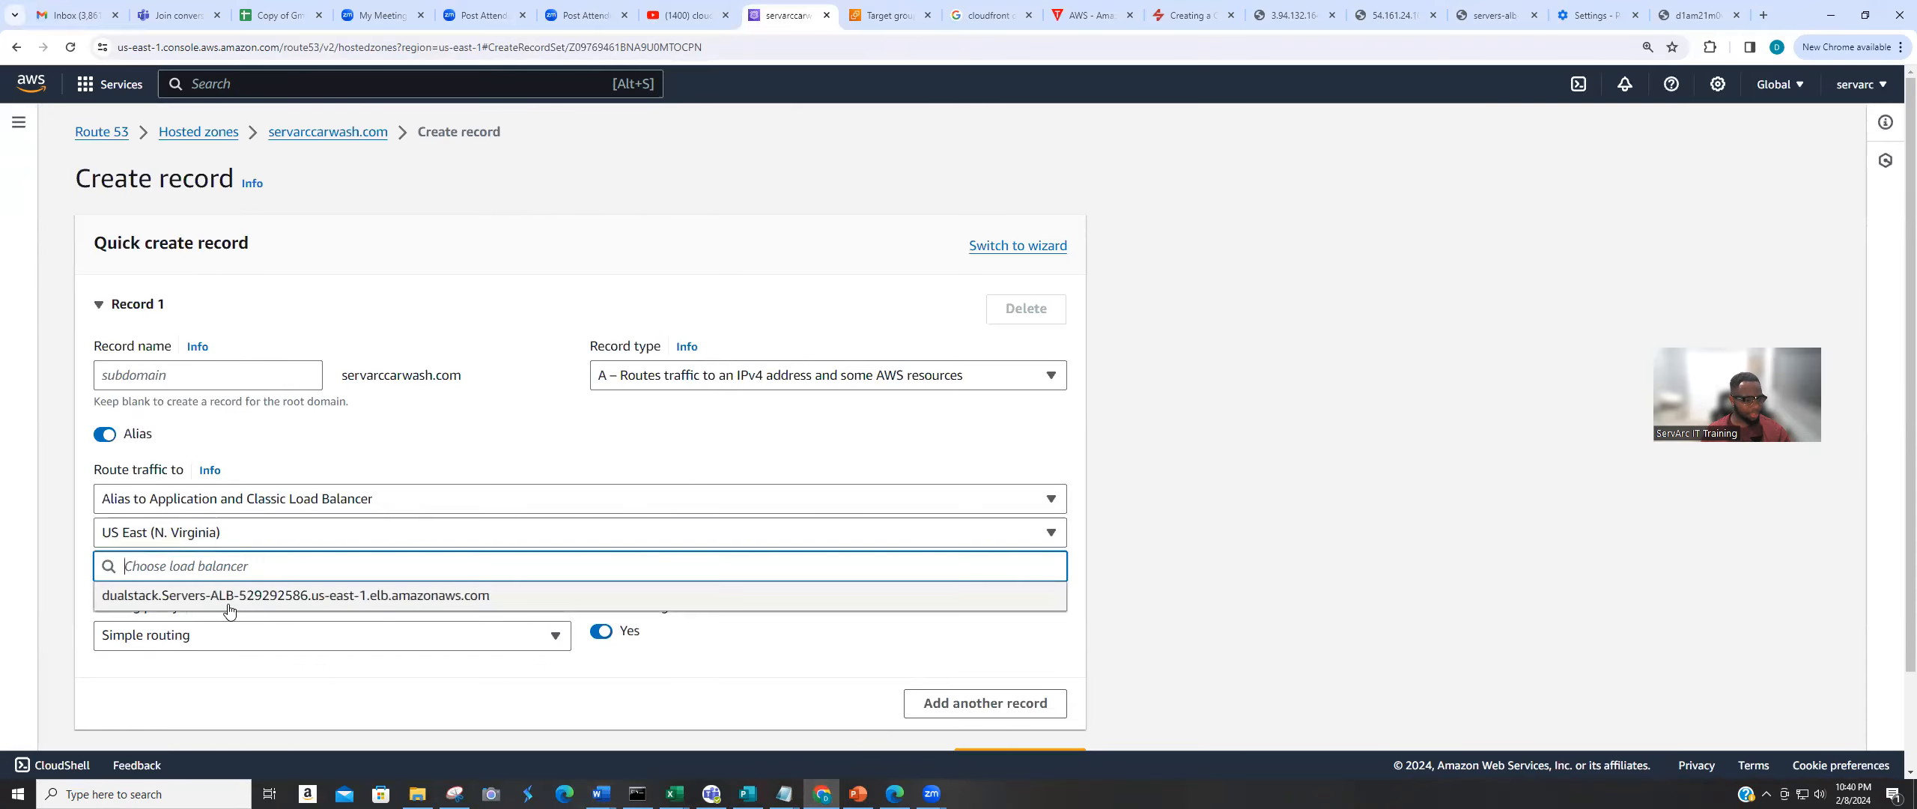
left_click(229, 605)
scroll(775, 620, "down", 2)
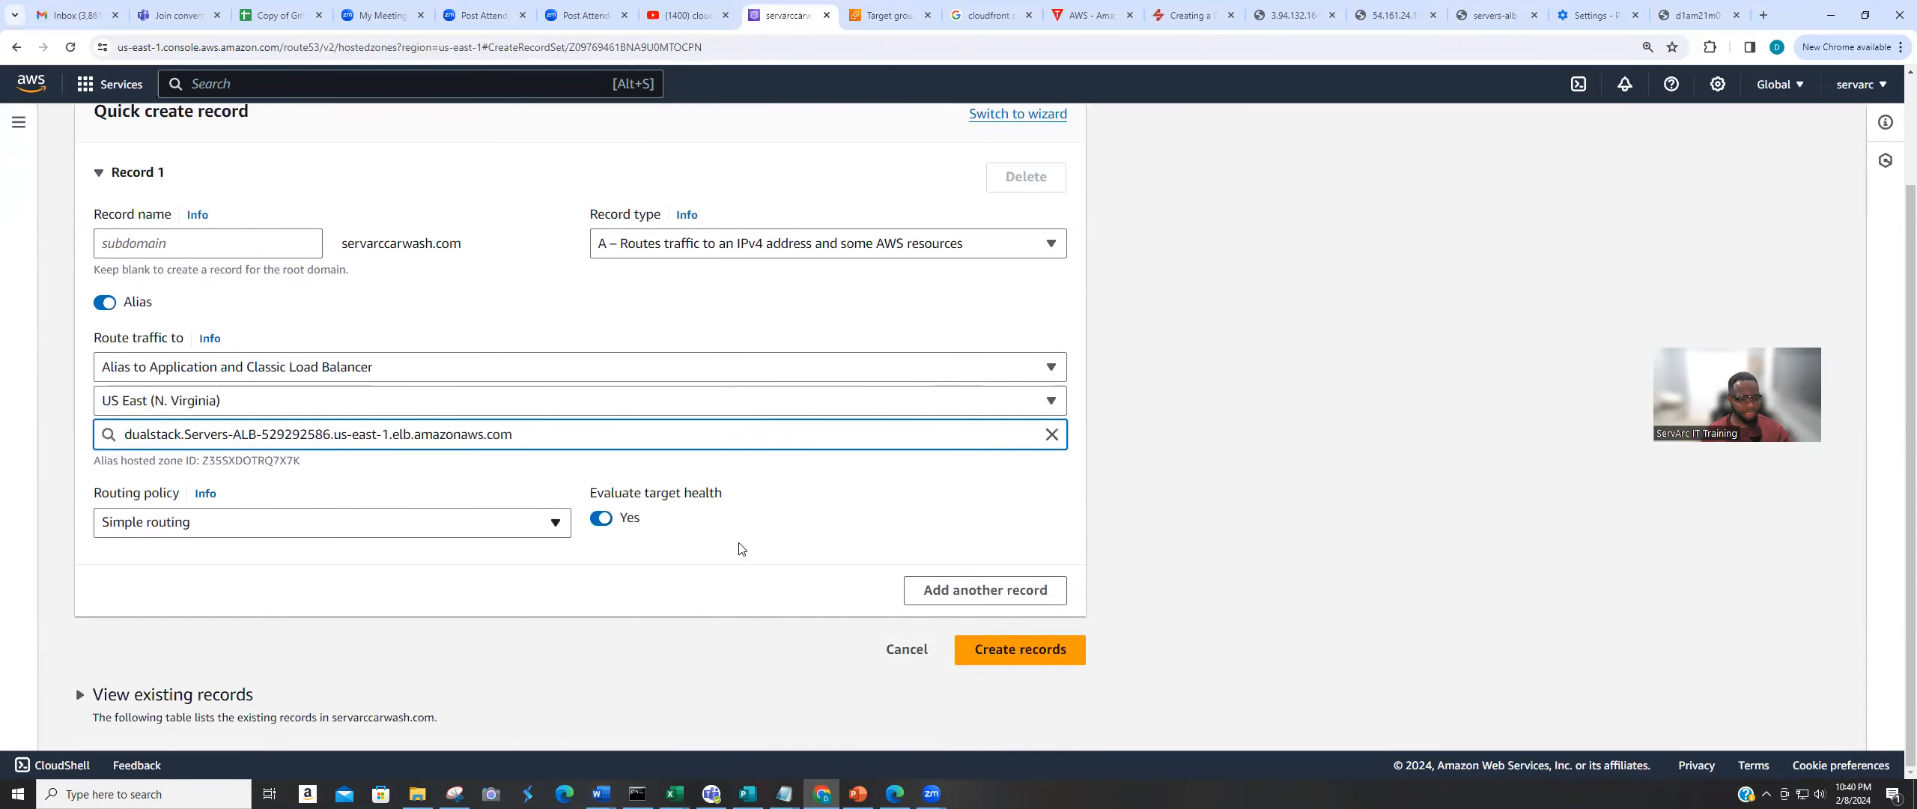
left_click(990, 654)
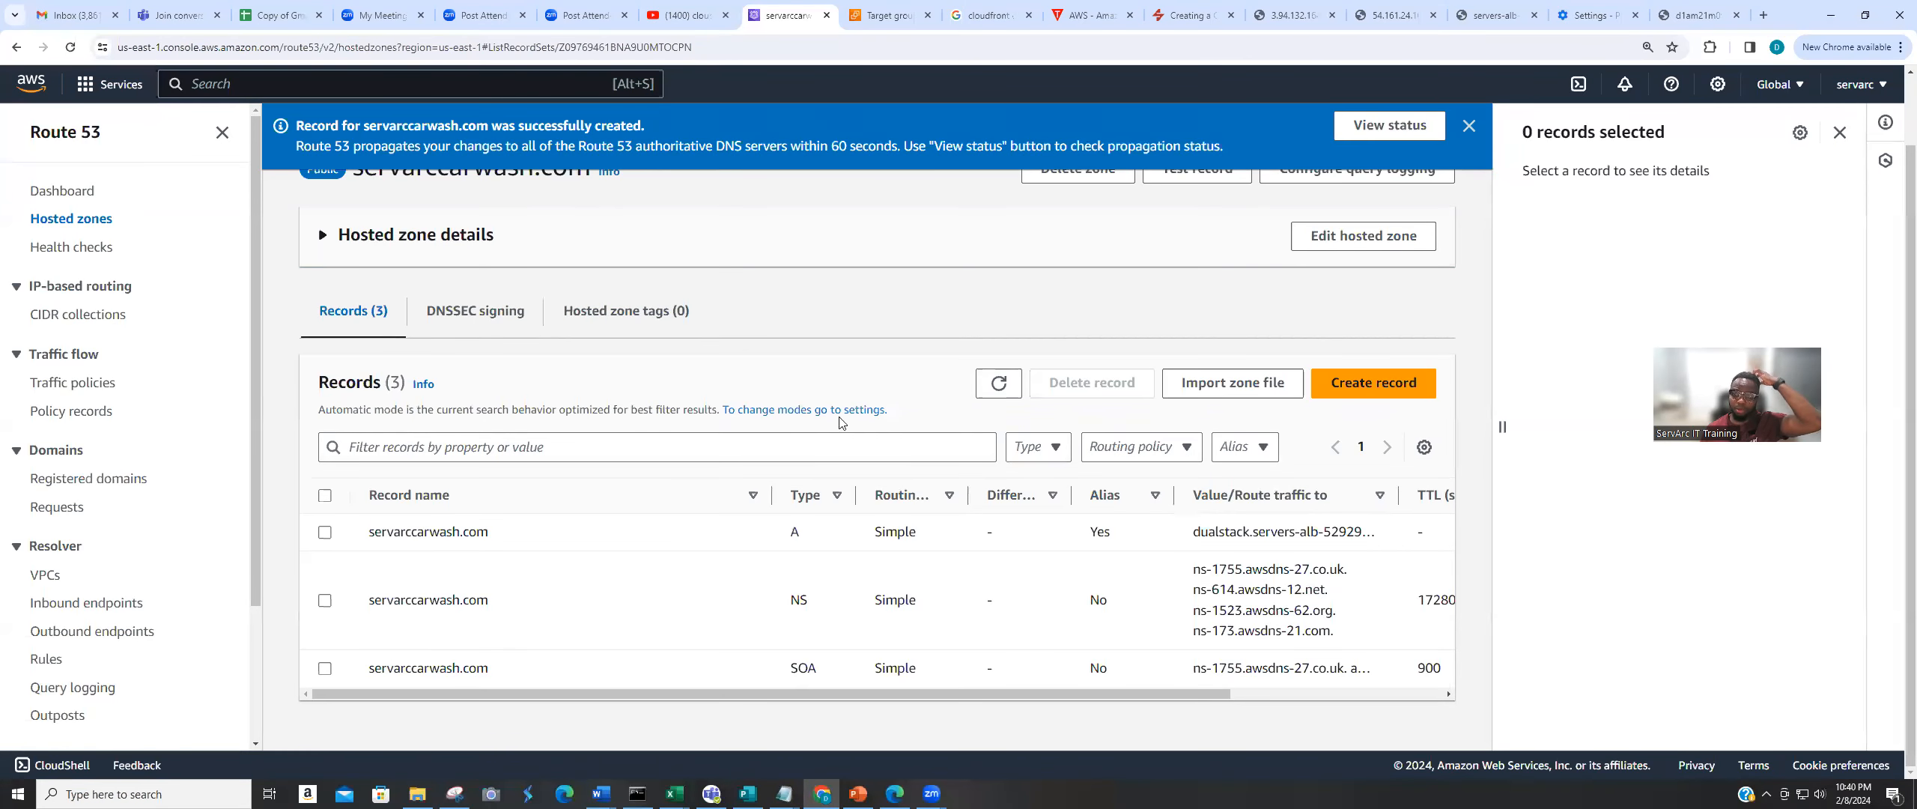
View the propagation status of the record change and reload the page to update it.
left_click(1393, 127)
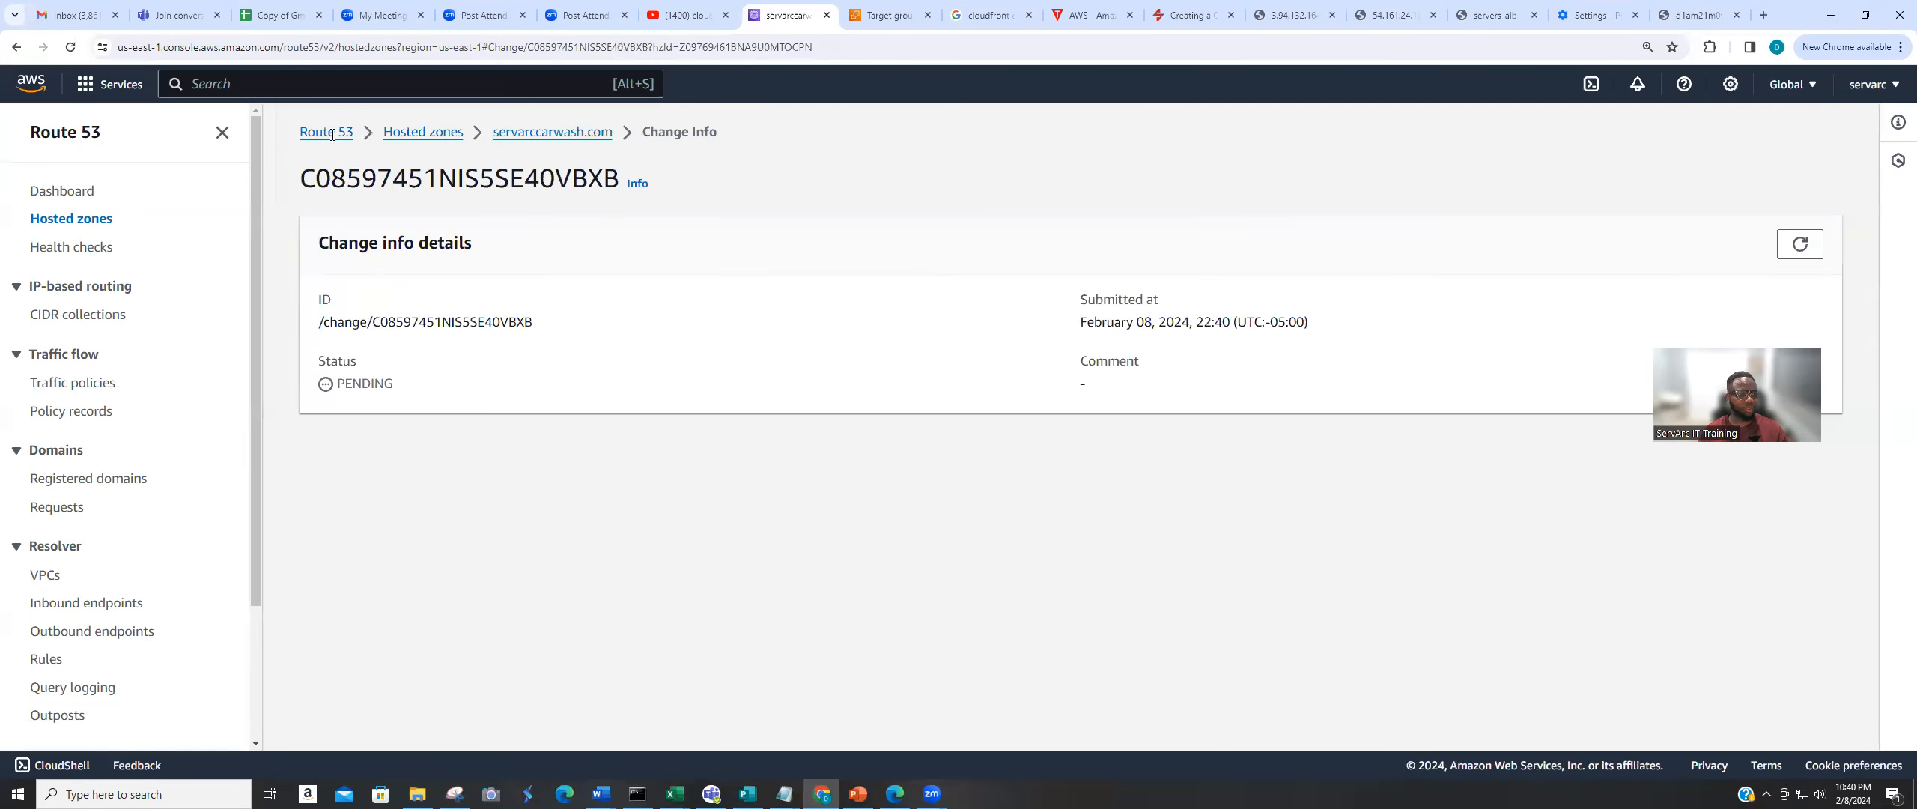
left_click(70, 47)
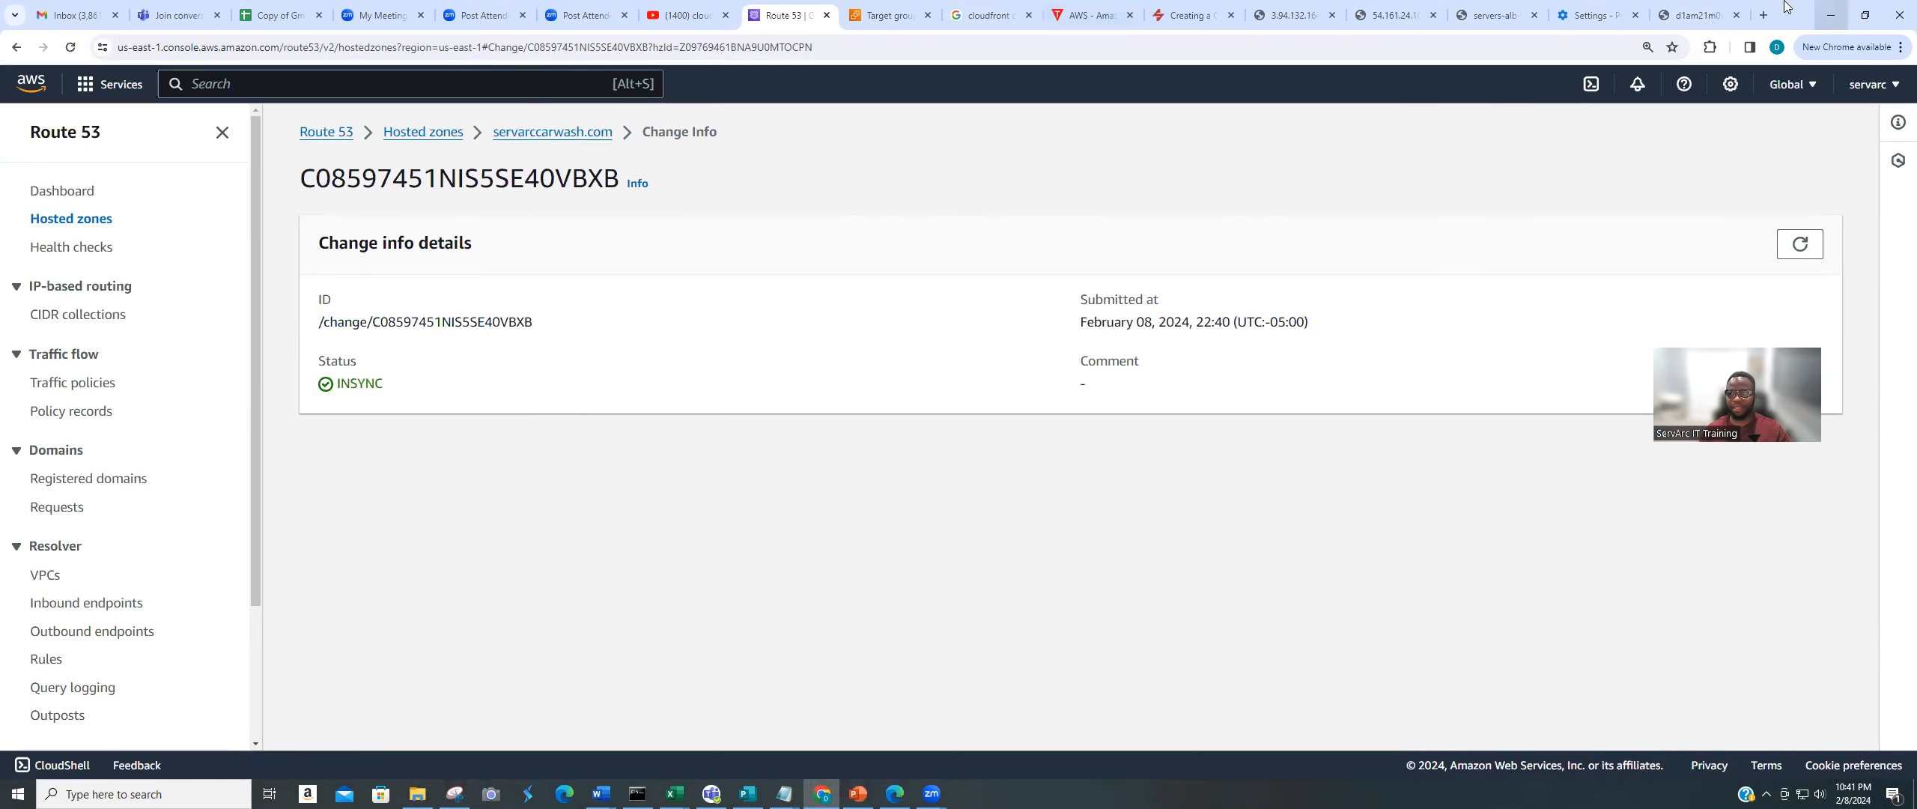
Load servarccarwash.com in the browser tab showing the CloudFront test page, and reload it to test the domain.
left_click(1695, 15)
left_click(70, 49)
left_click(267, 42)
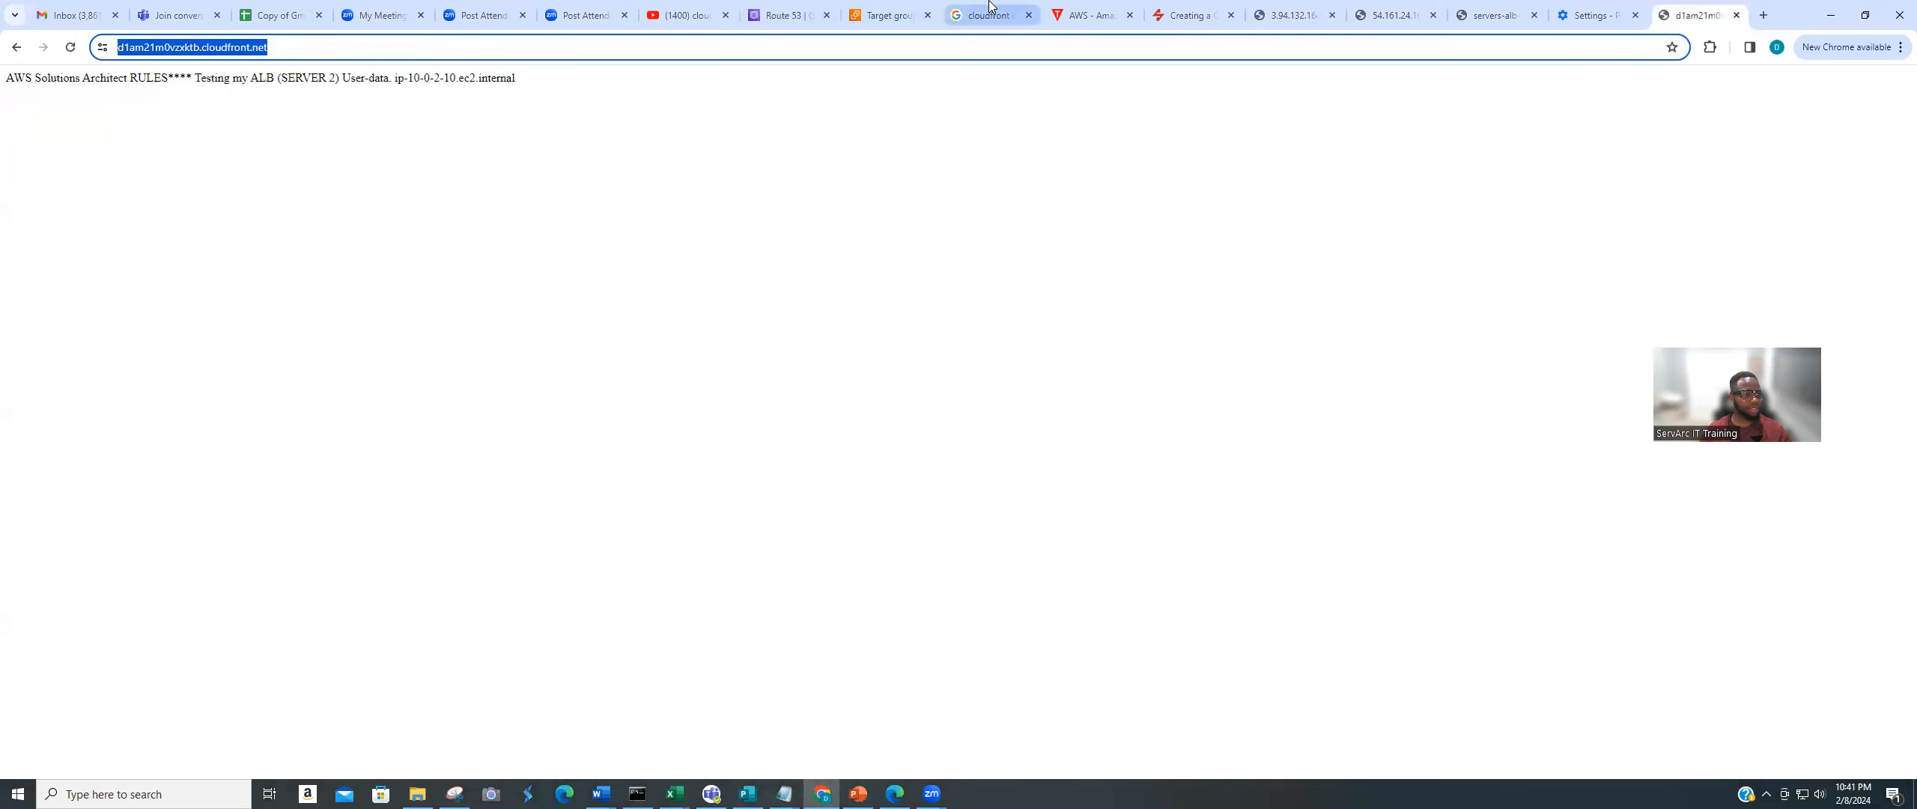
mouse_move(989, 5)
key("BackSpace")
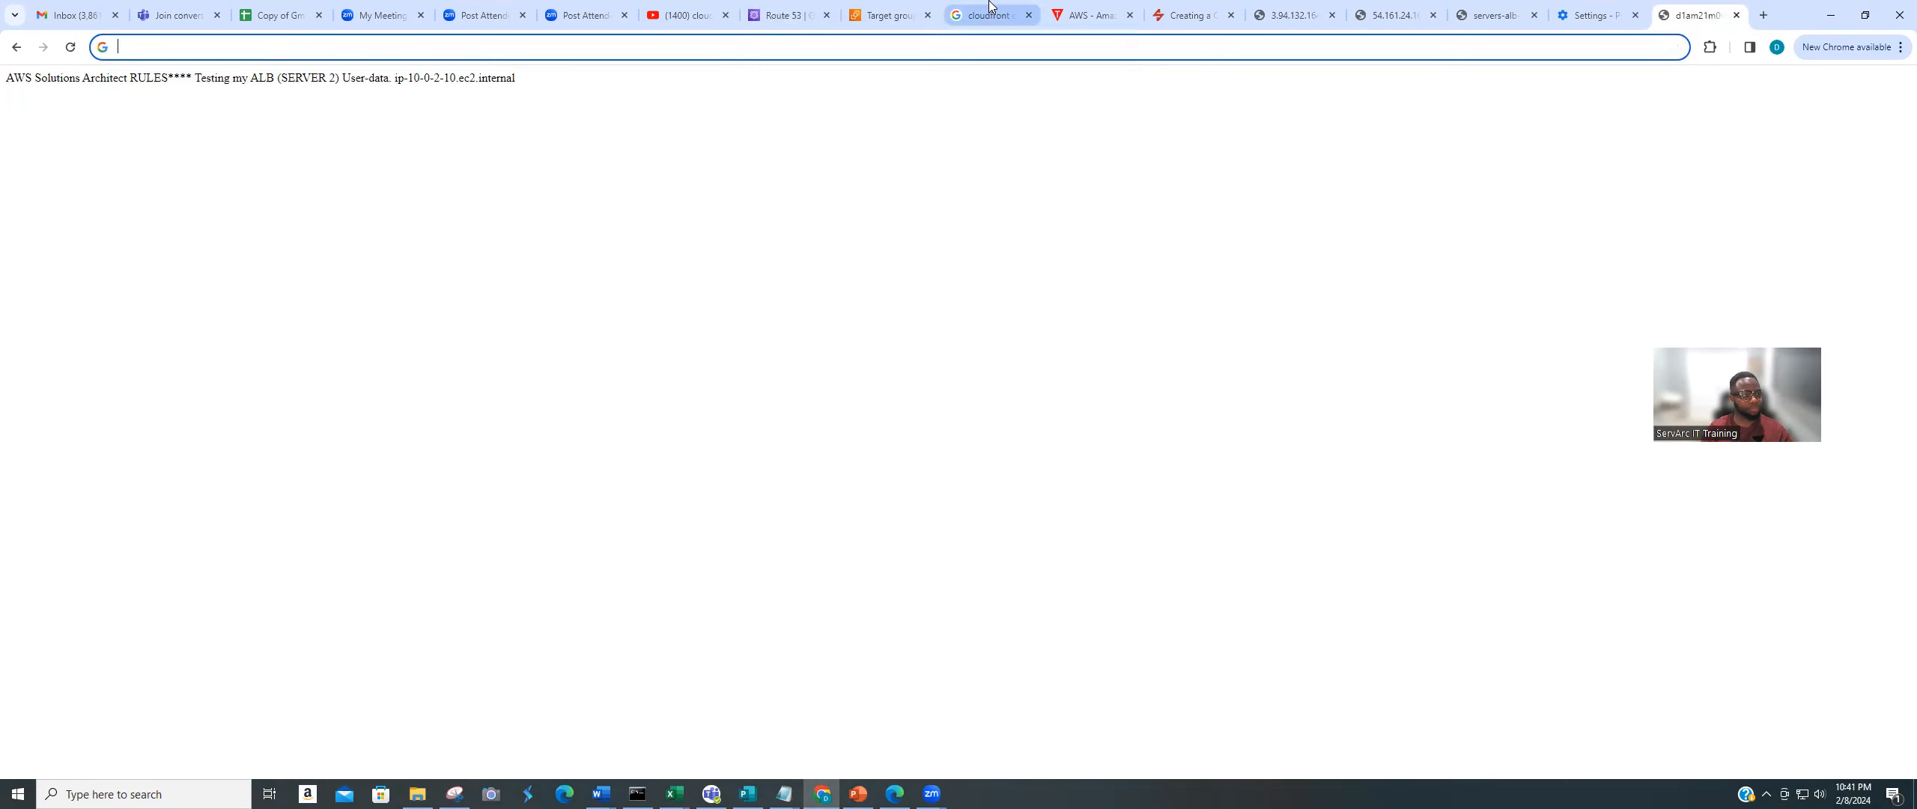
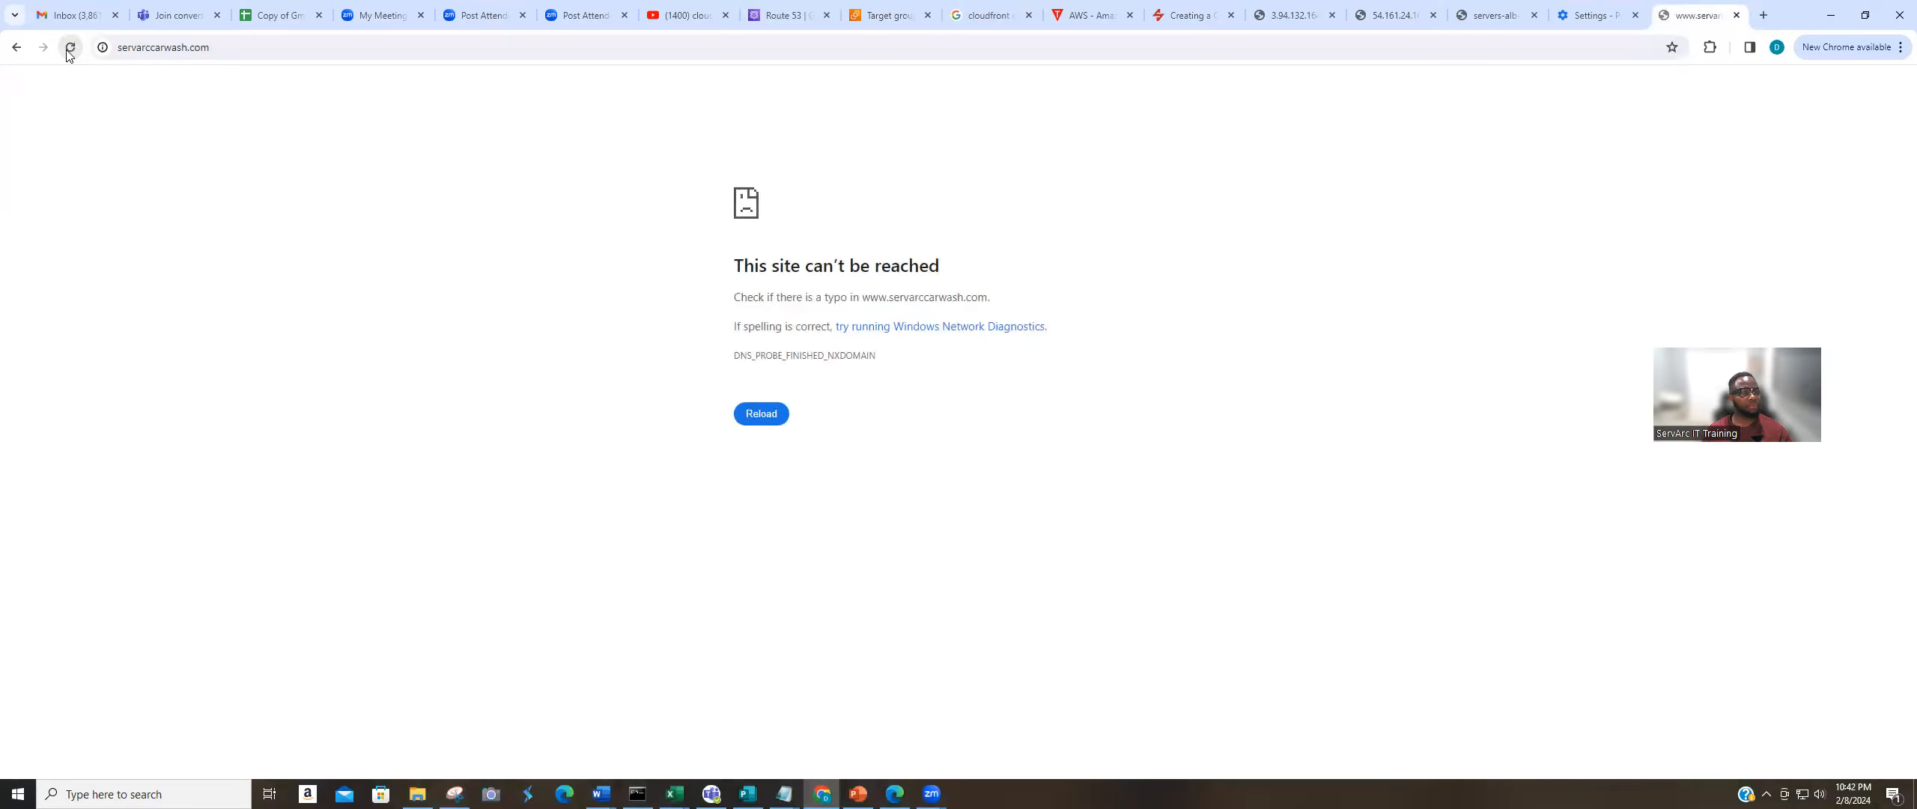
left_click(70, 48)
Return to Route 53, open the servarccarwash.com hosted zone and copy its domain name.
left_click(780, 16)
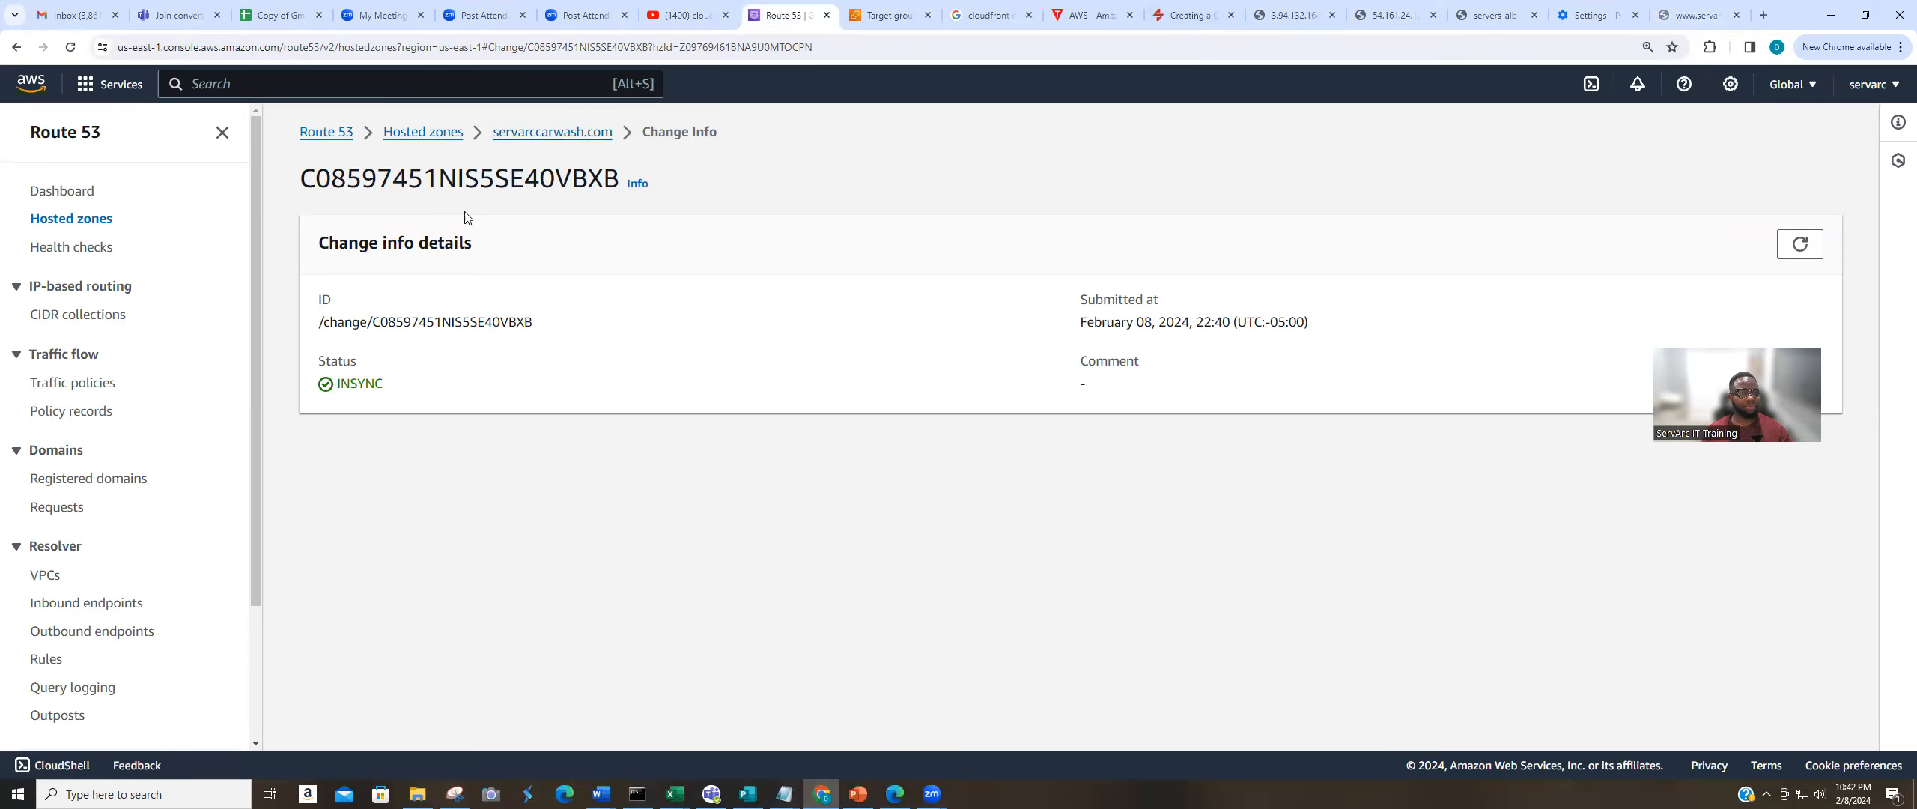
left_click(422, 133)
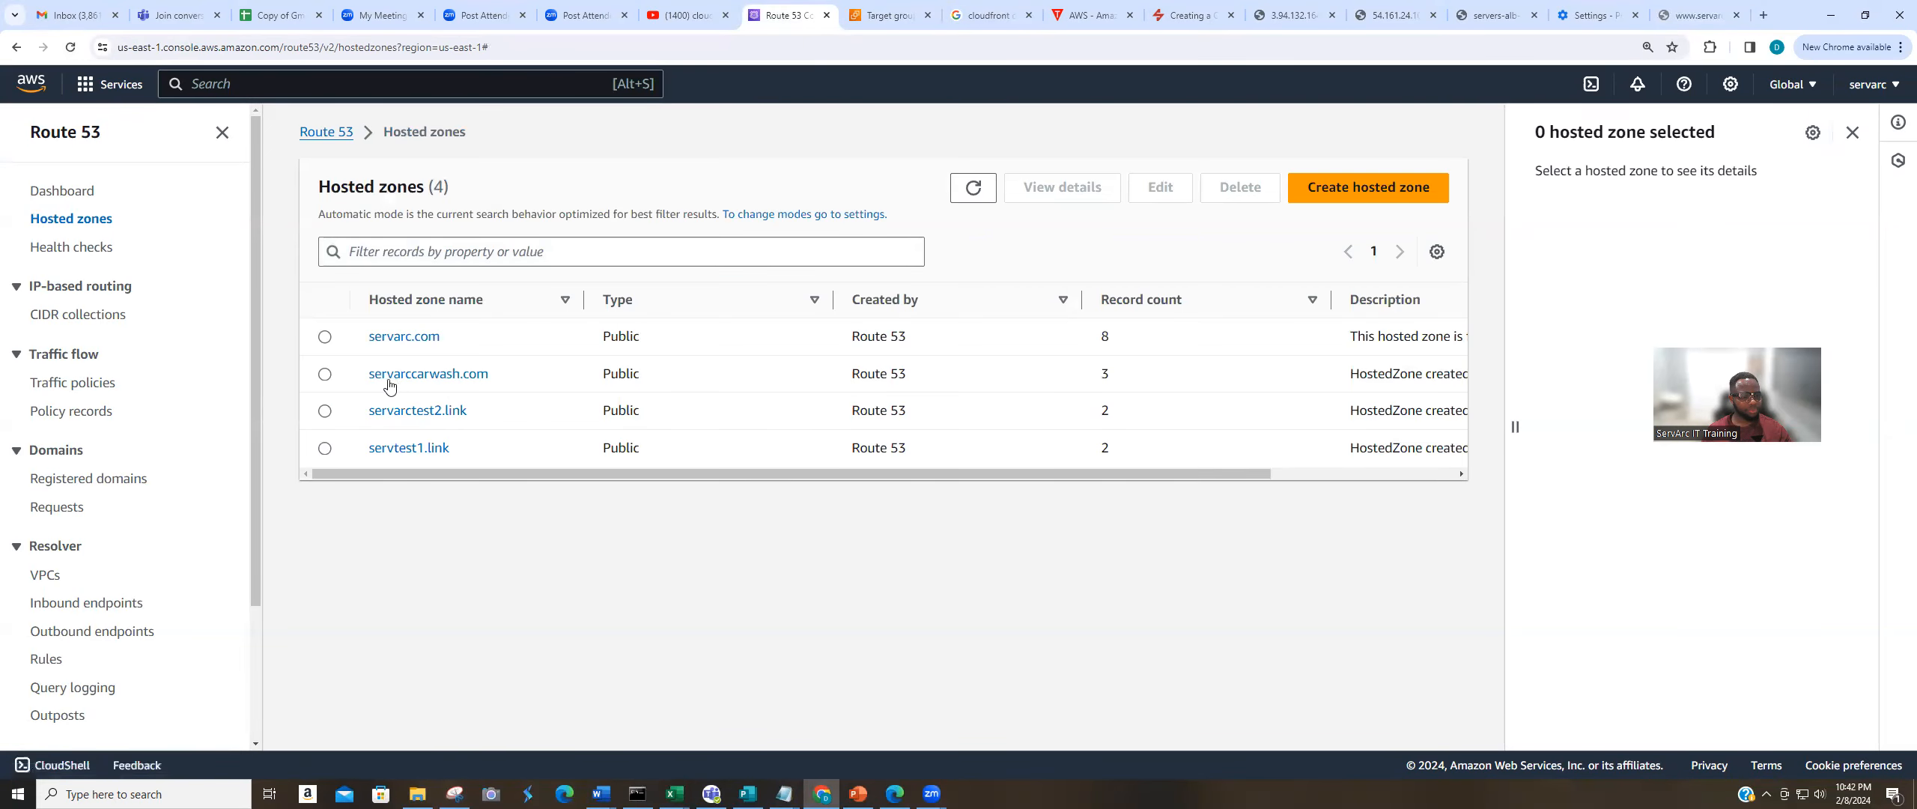
left_click(408, 378)
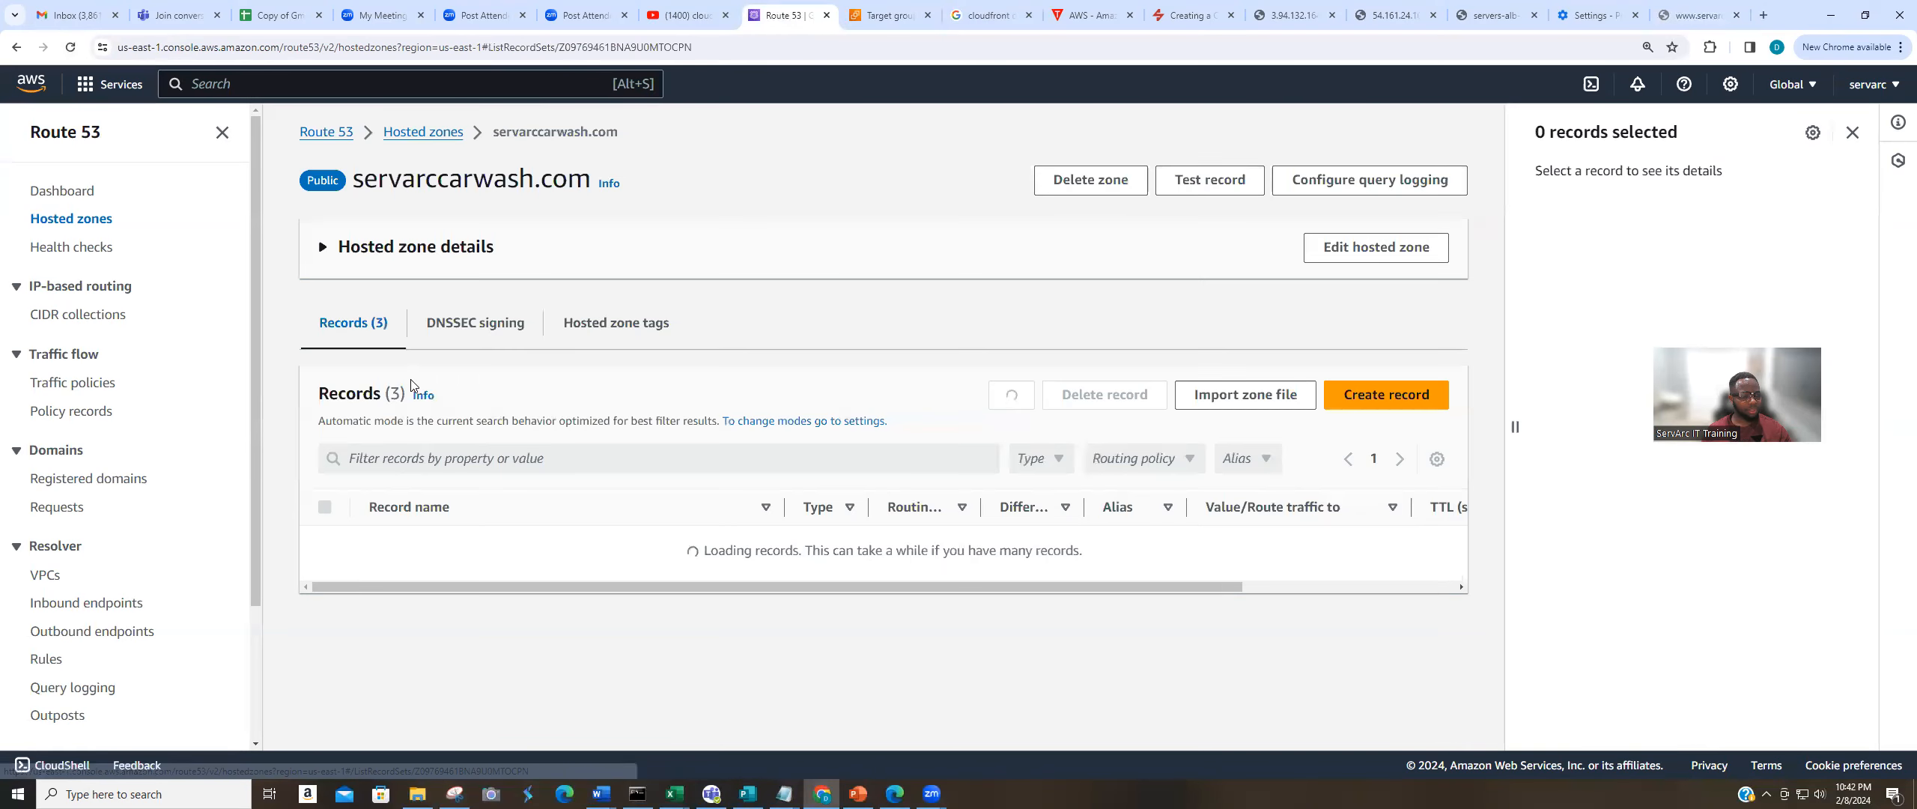
left_click_drag(591, 183, 357, 178)
right_click(400, 177)
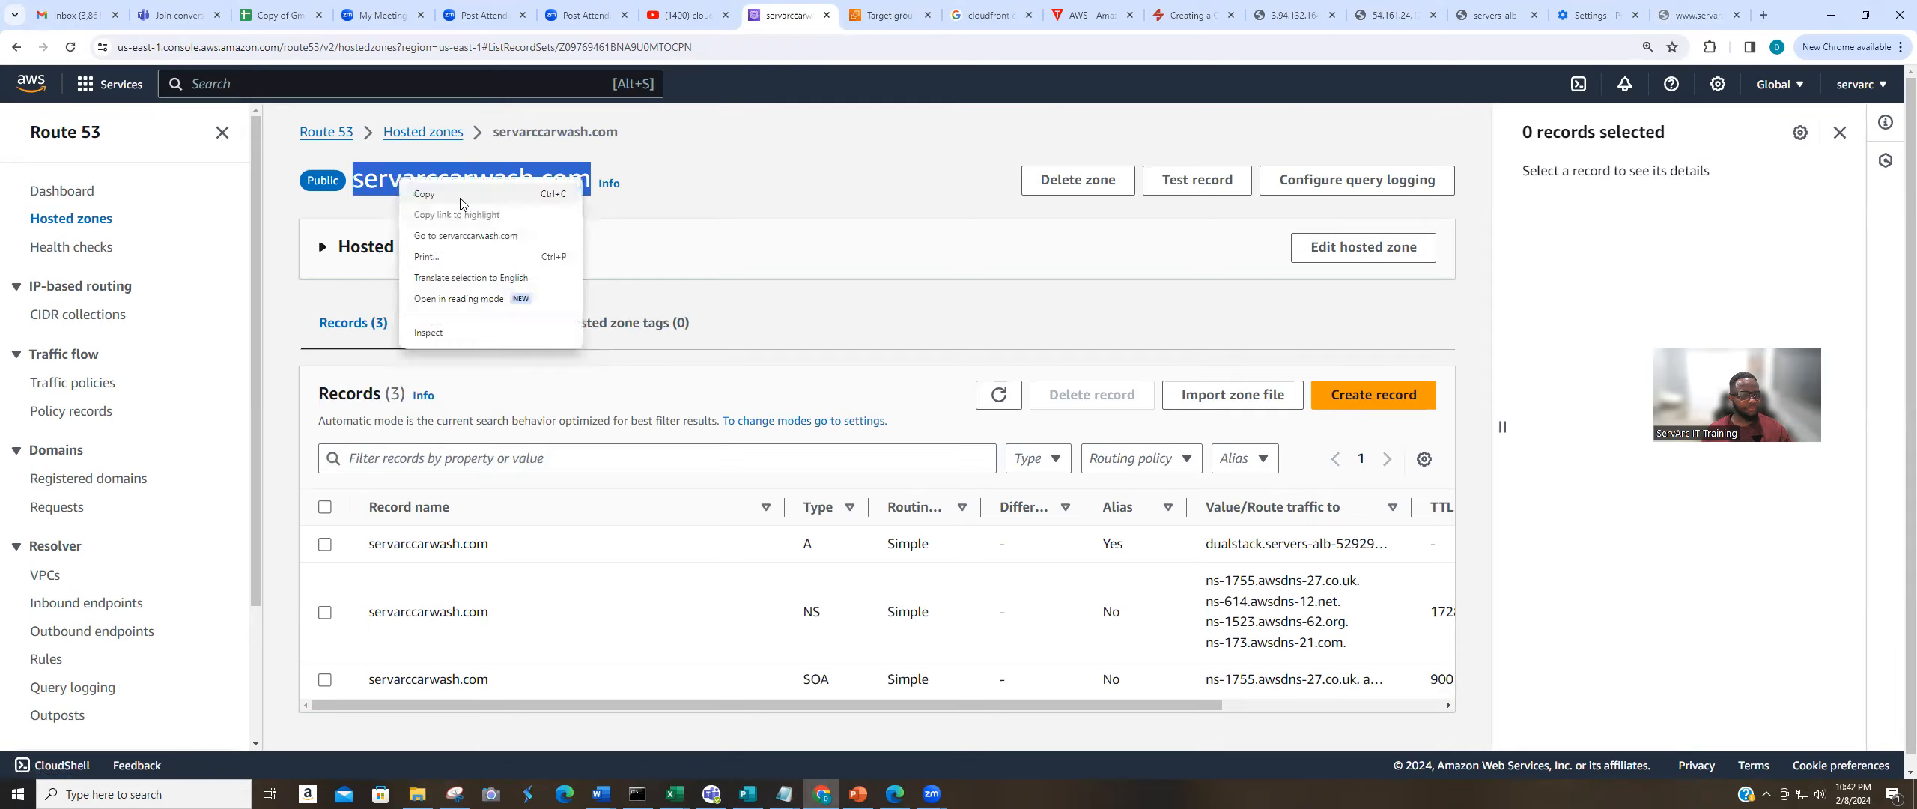
left_click(430, 192)
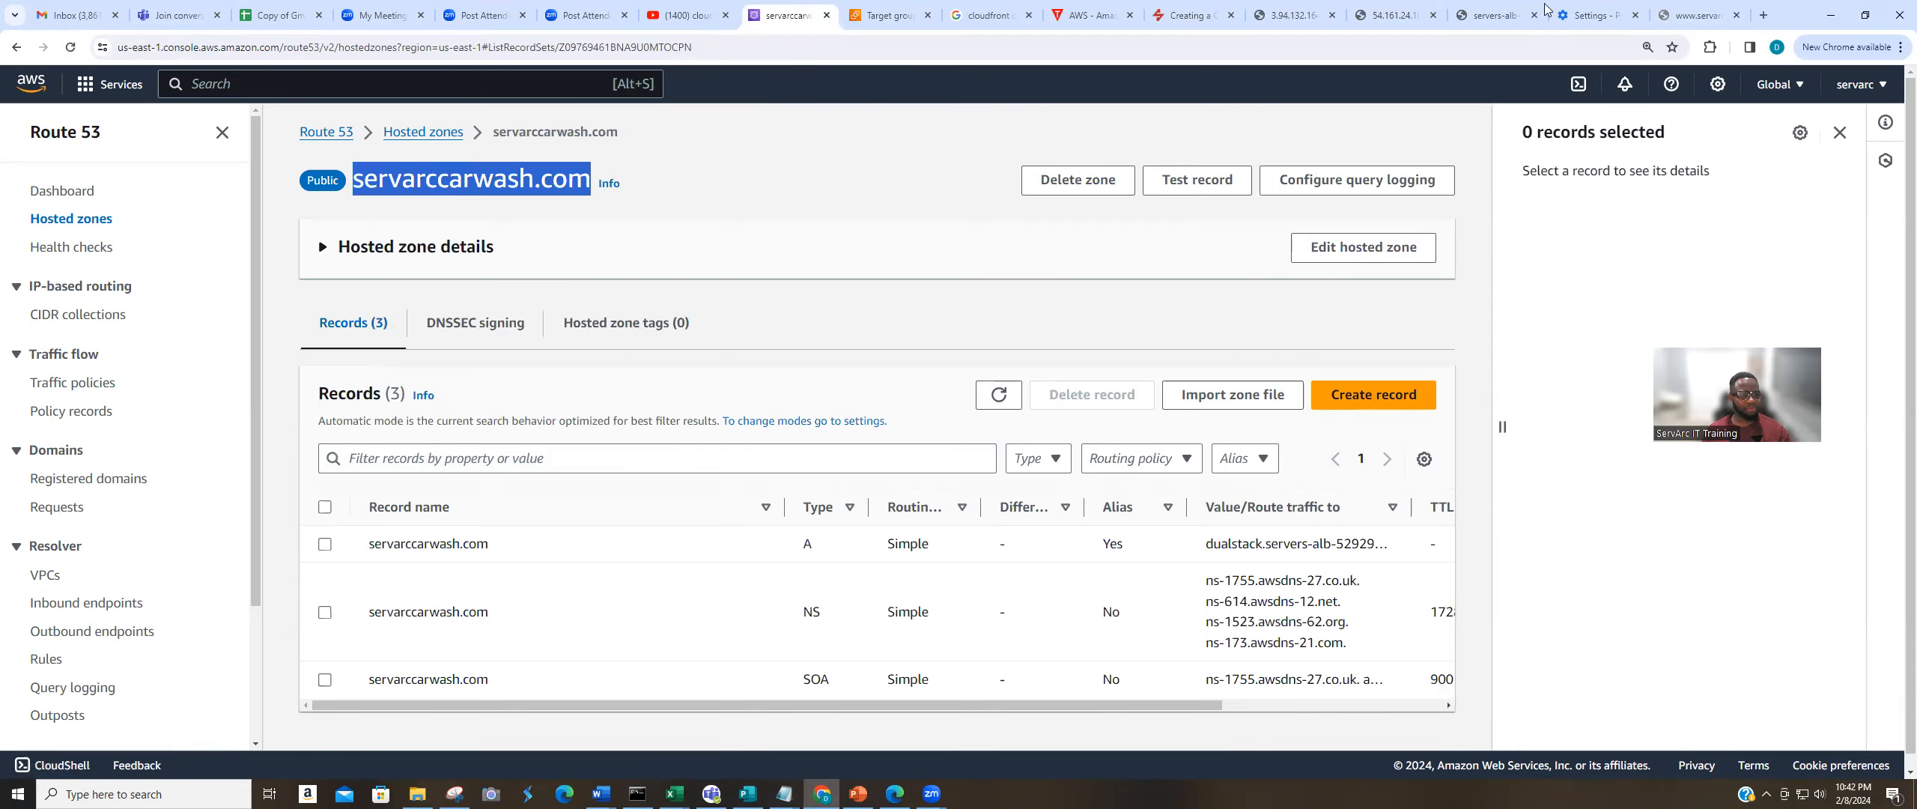
Paste the copied domain servarccarwash.com into a new browser tab and load the site.
left_click(1762, 14)
right_click(706, 49)
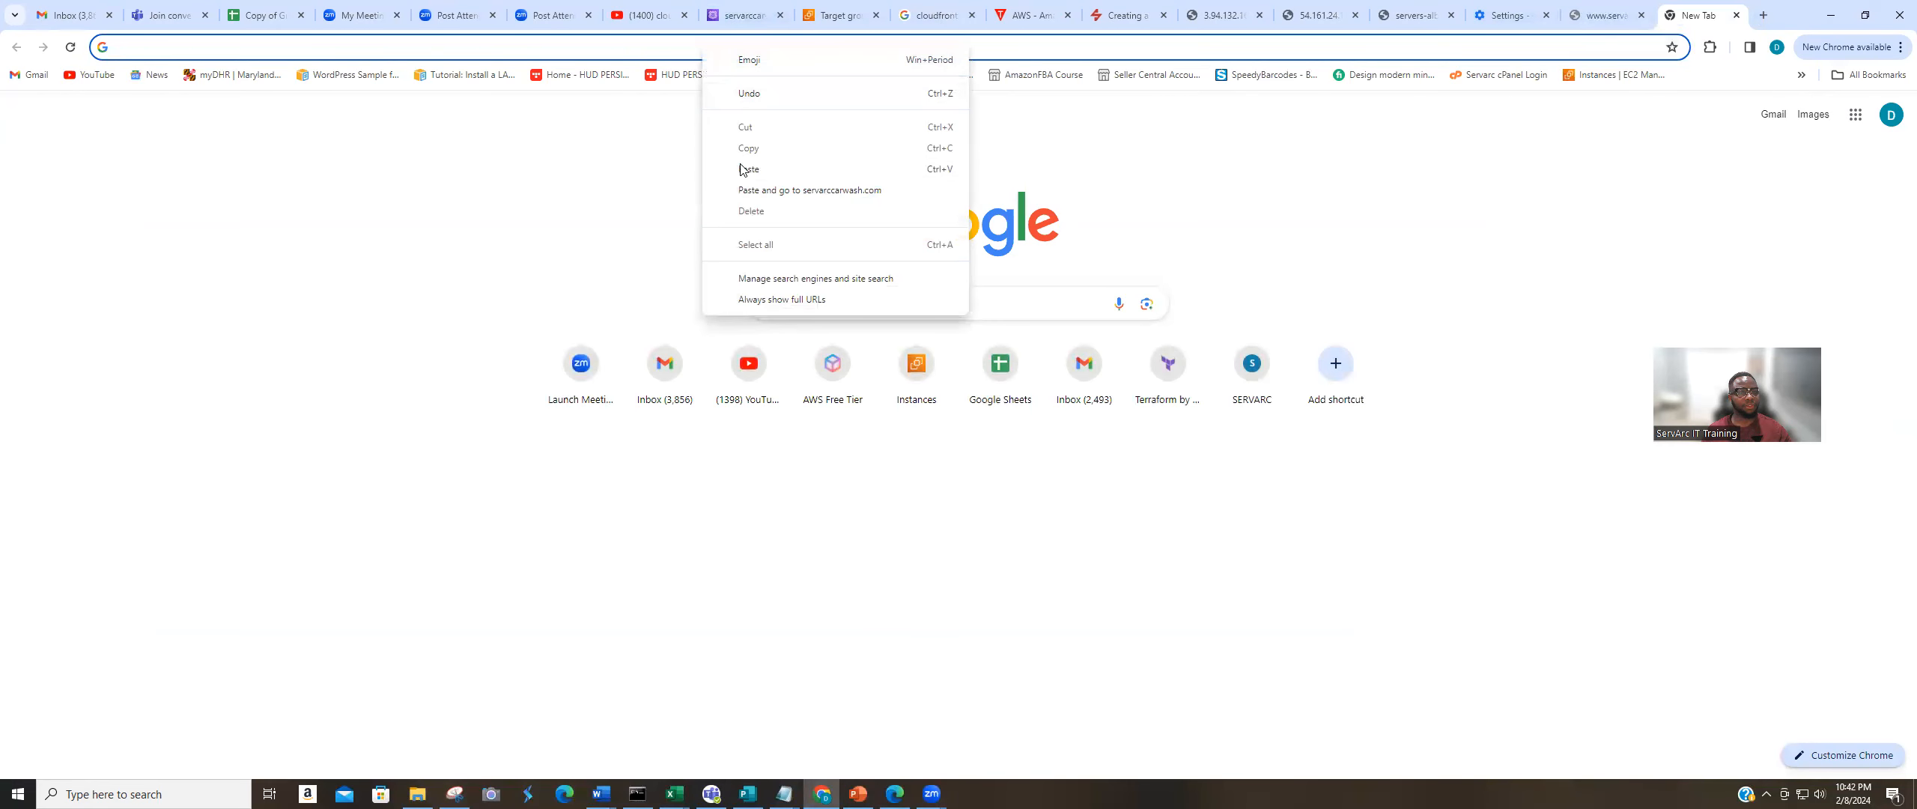
left_click(778, 169)
left_click(1032, 111)
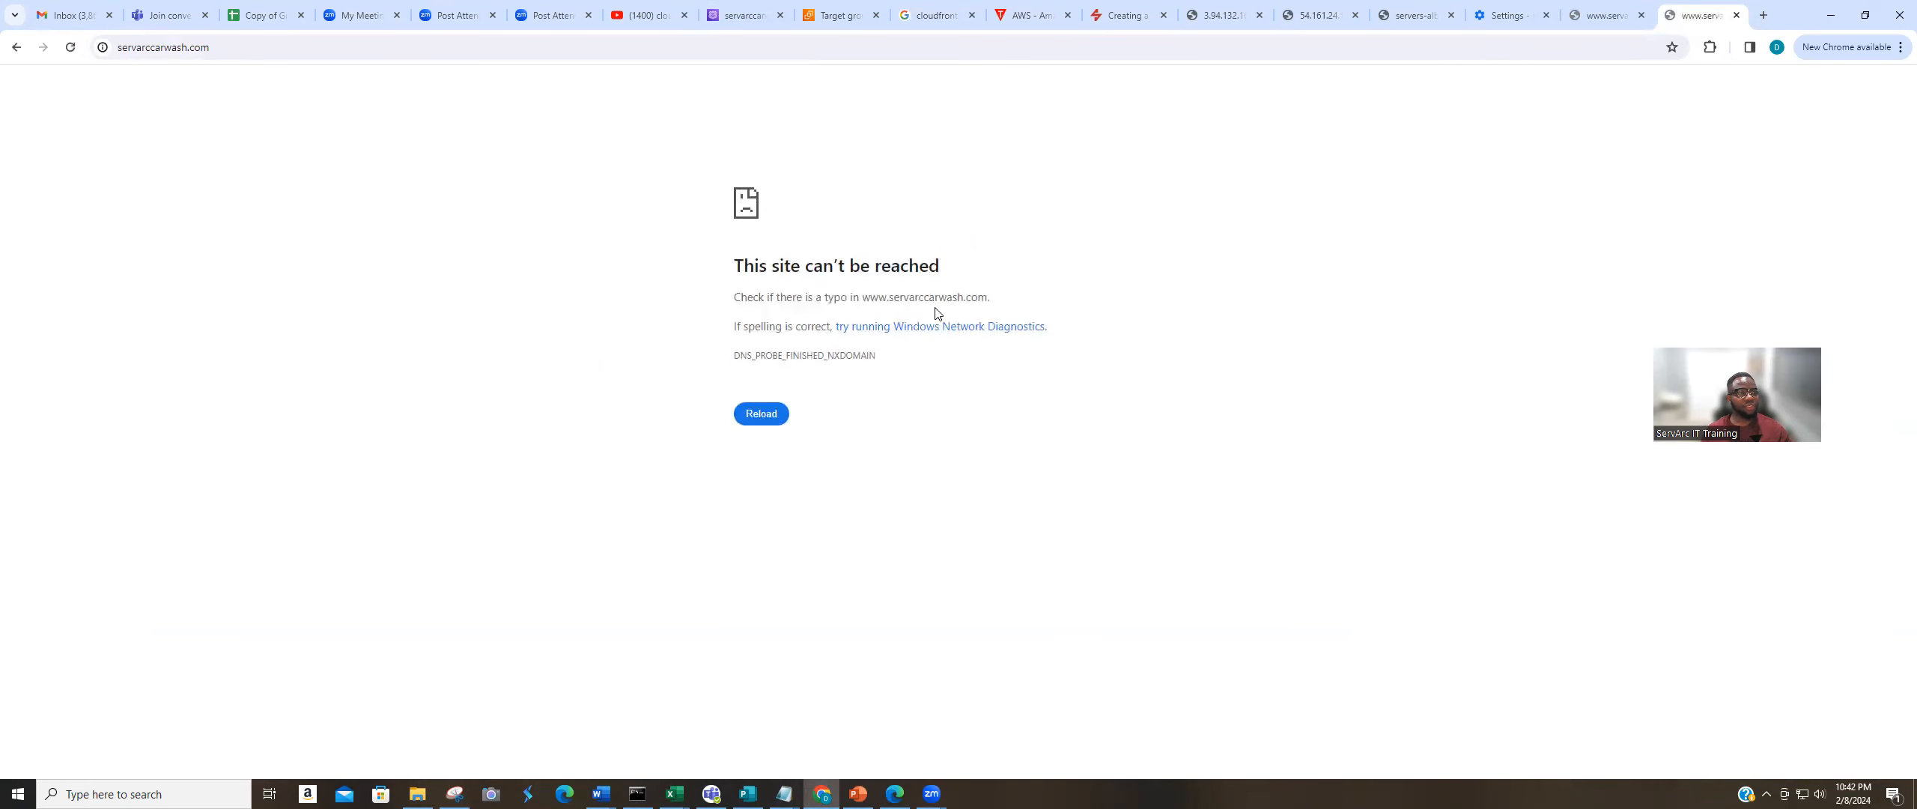
Close the two browser tabs showing the servarccarwash.com error page.
left_click(1610, 18)
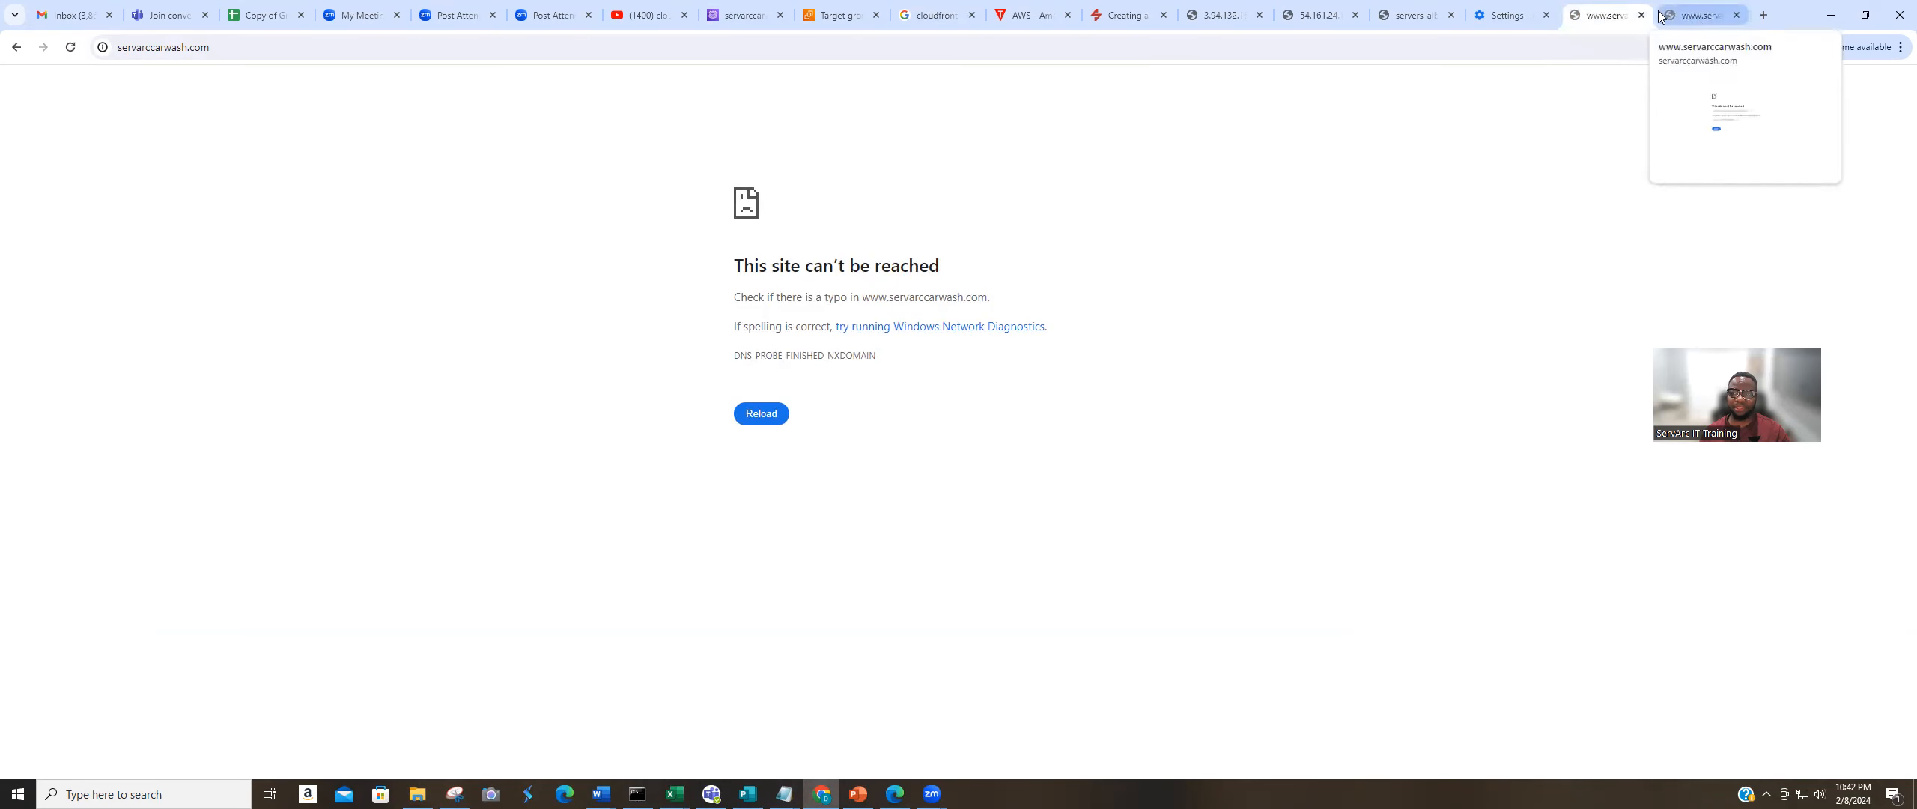
left_click(1639, 15)
left_click(1641, 16)
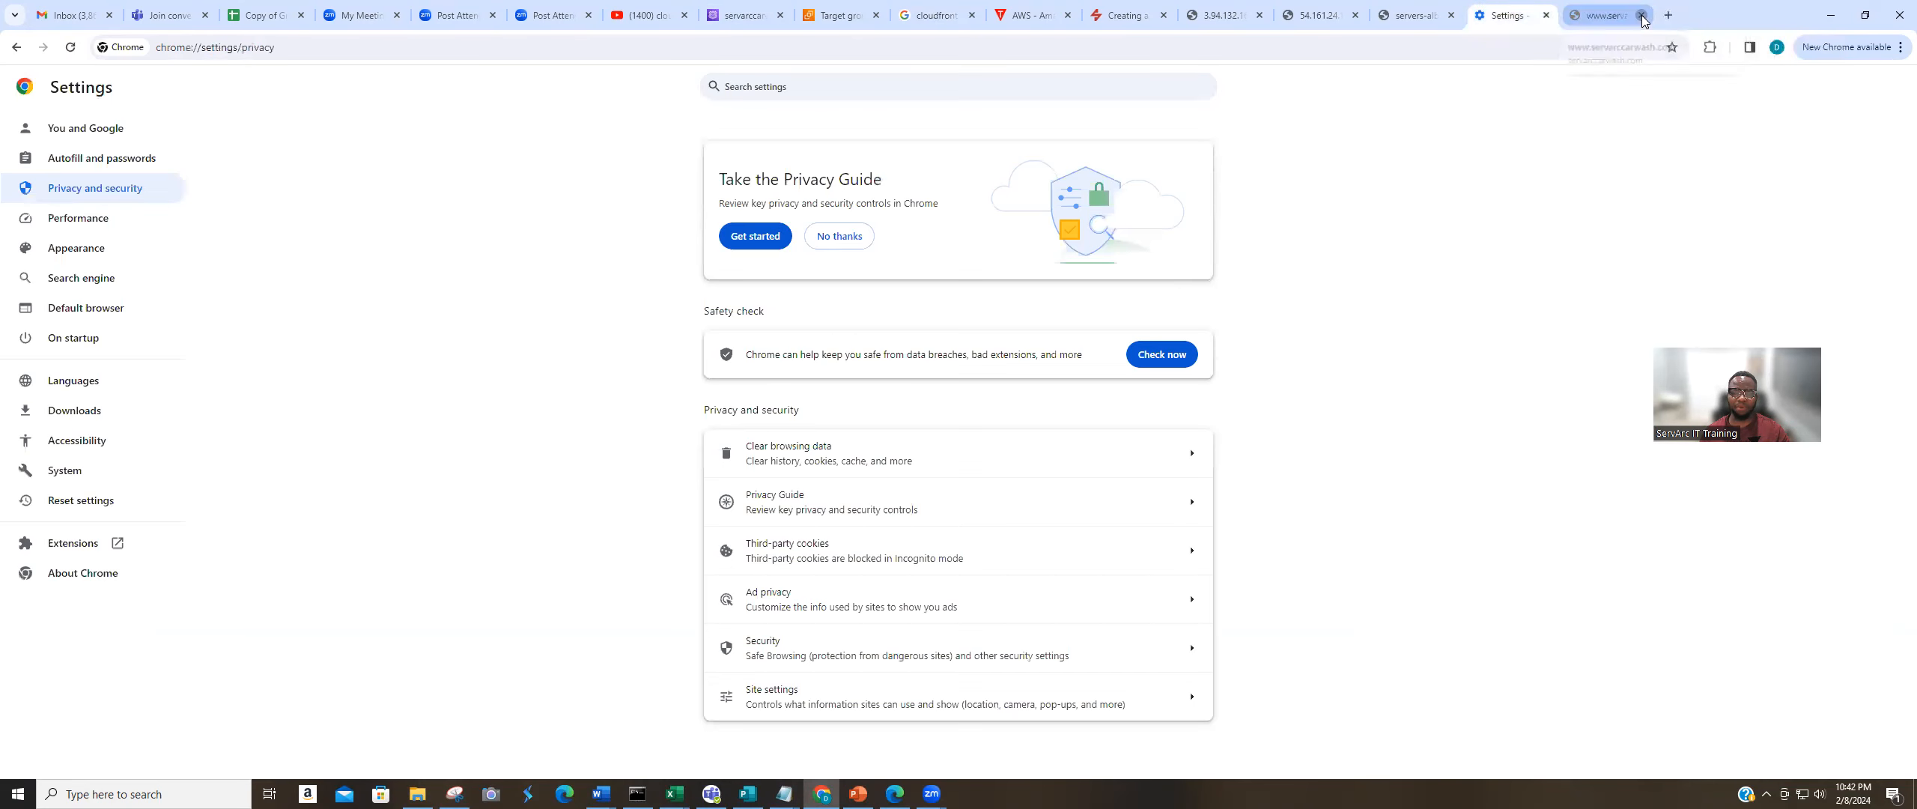
Return to the servarccarwash.com hosted zone in Route 53 and review its records across all columns.
left_click(822, 17)
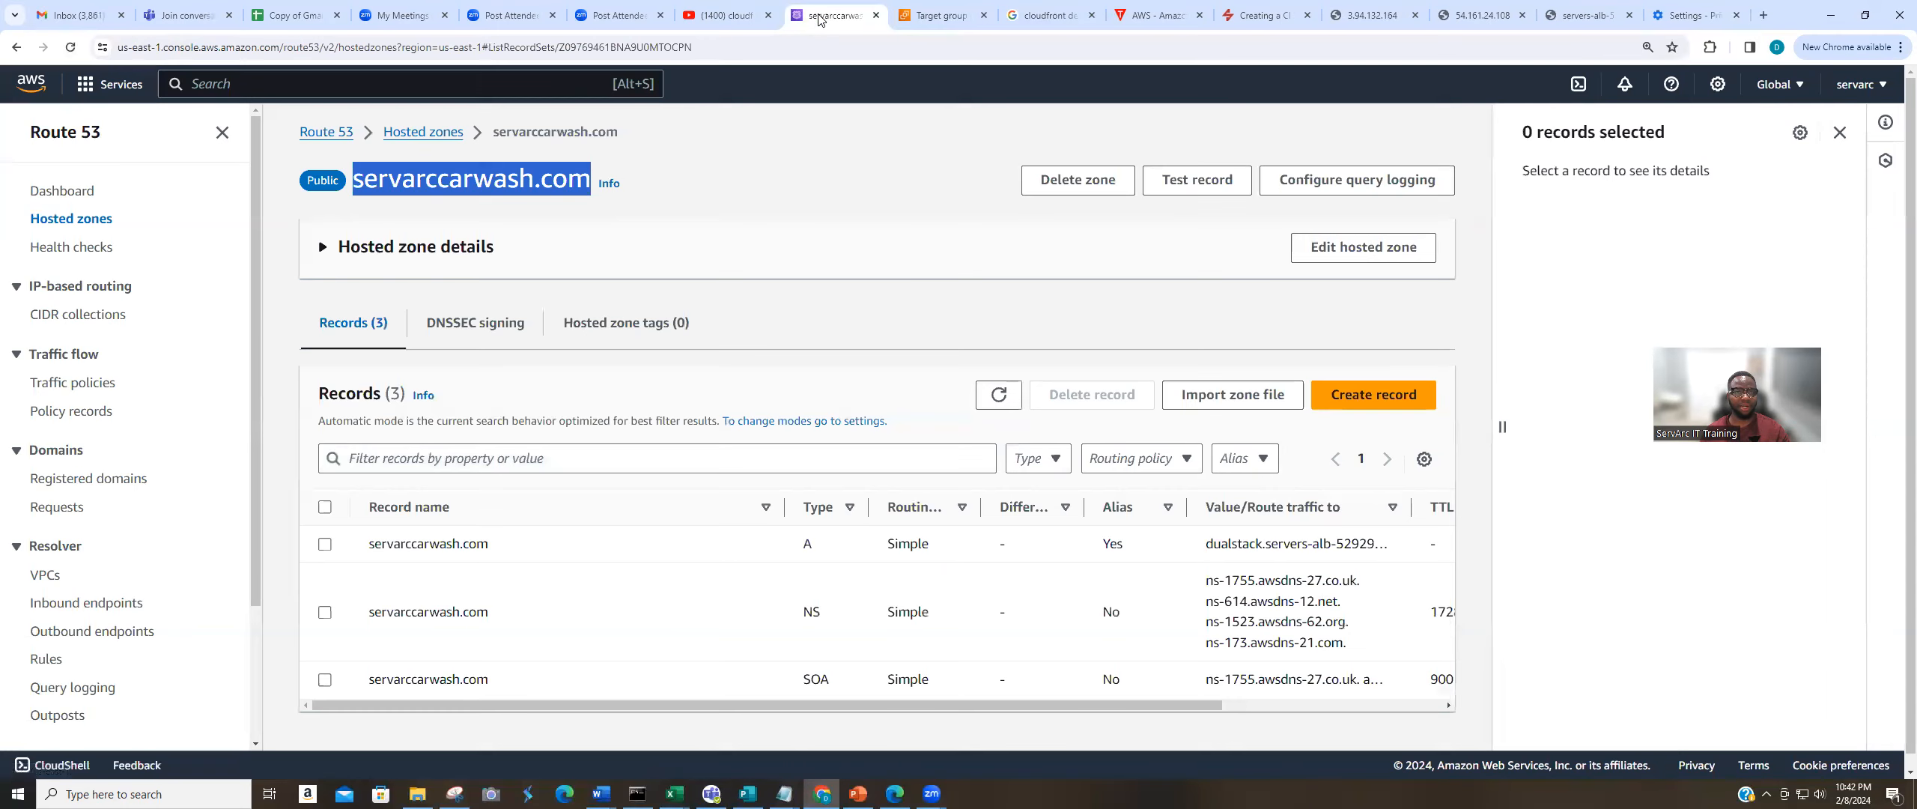
scroll(629, 472, "down", 1)
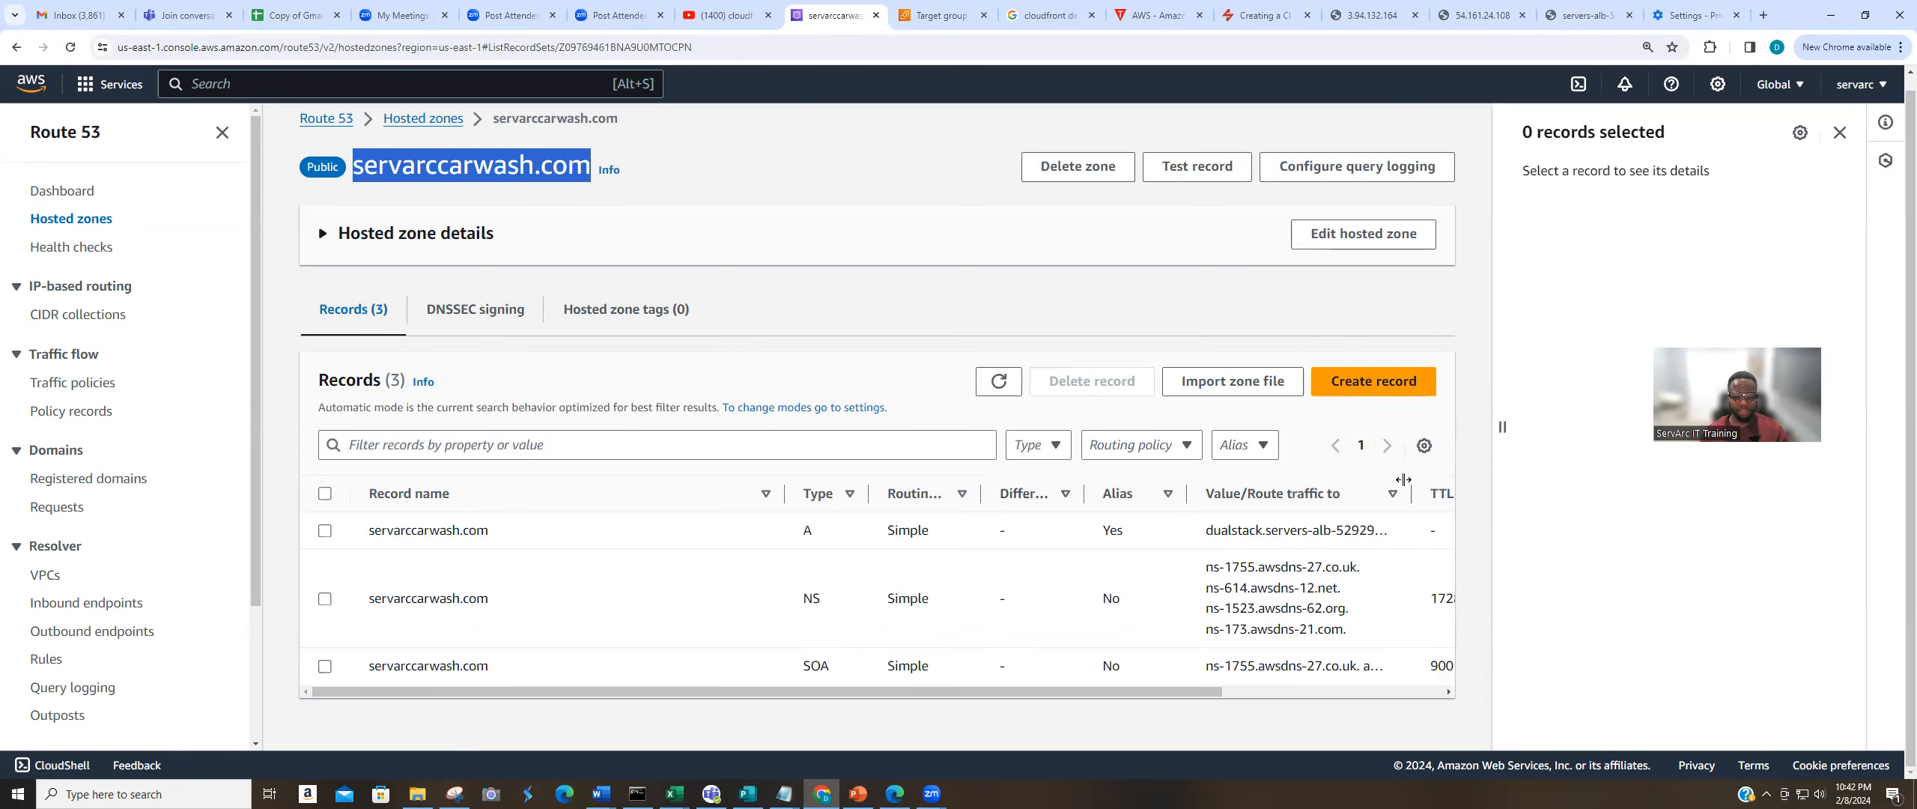
left_click_drag(1189, 695, 1420, 712)
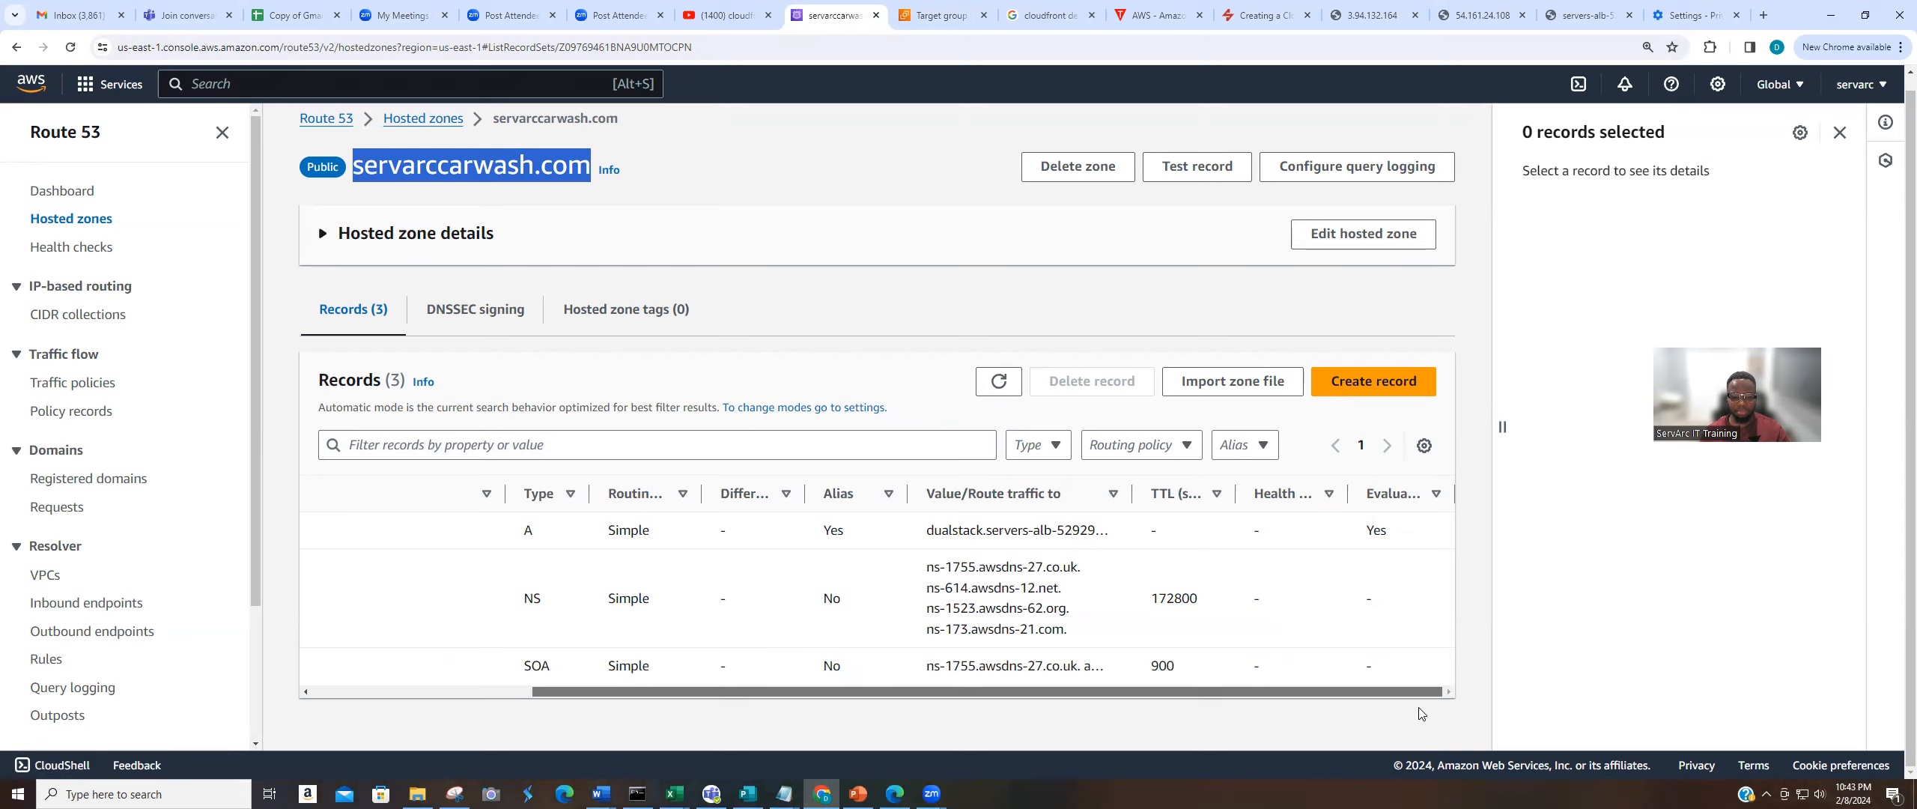
Look through the open browser tabs and check the load balancer's test page.
left_click(1586, 17)
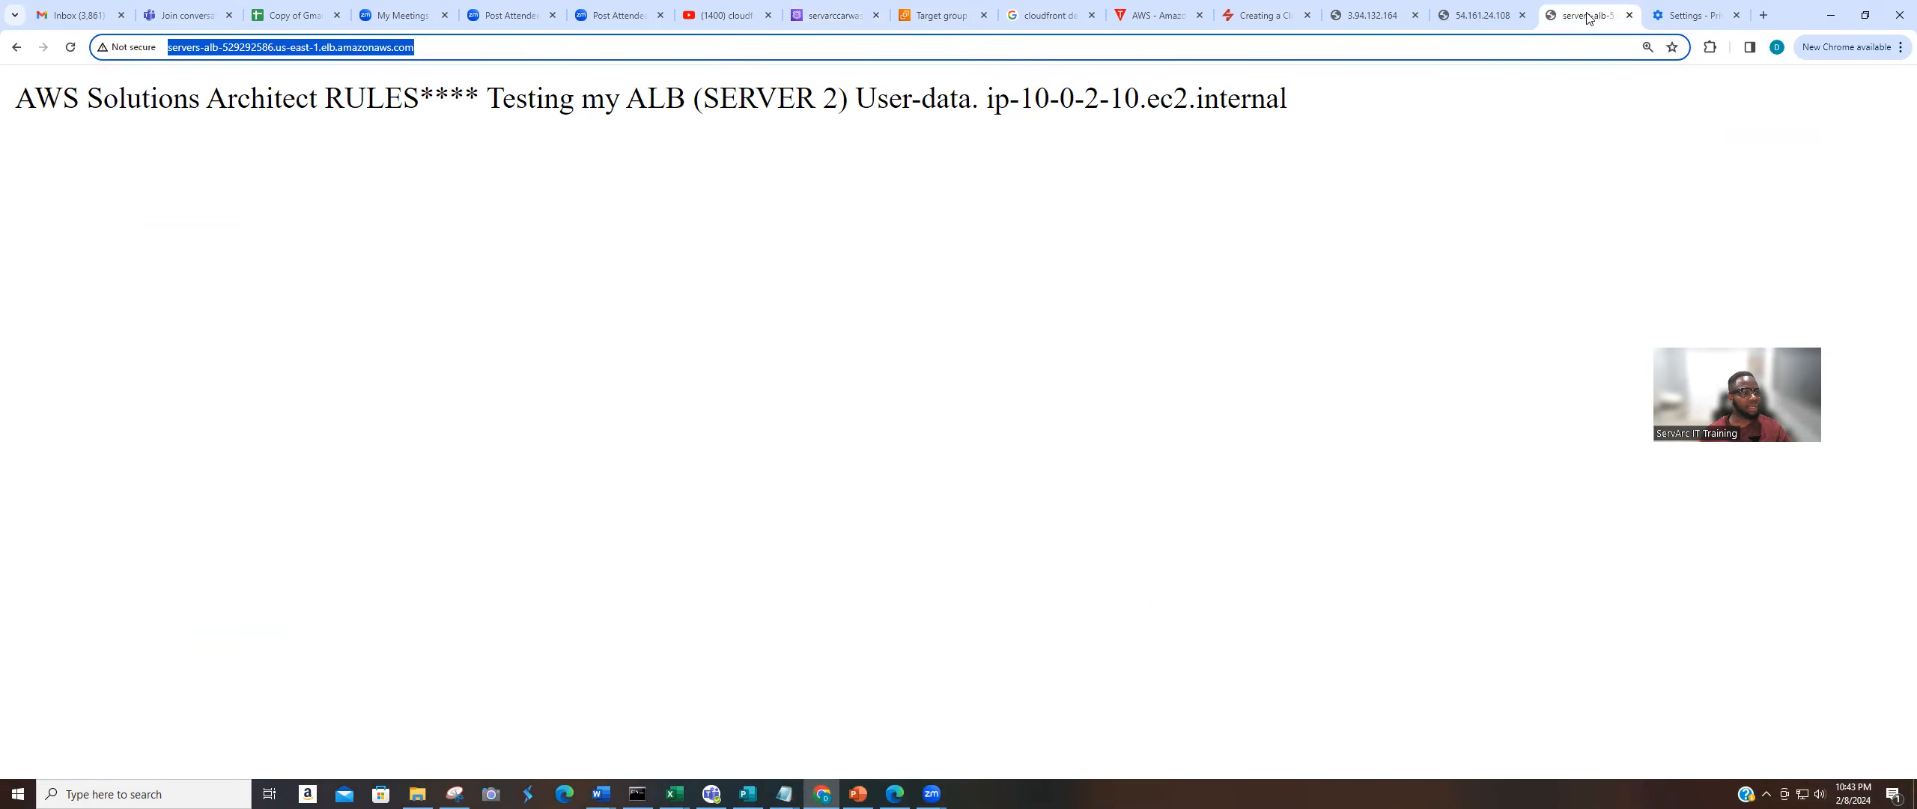
left_click(1676, 17)
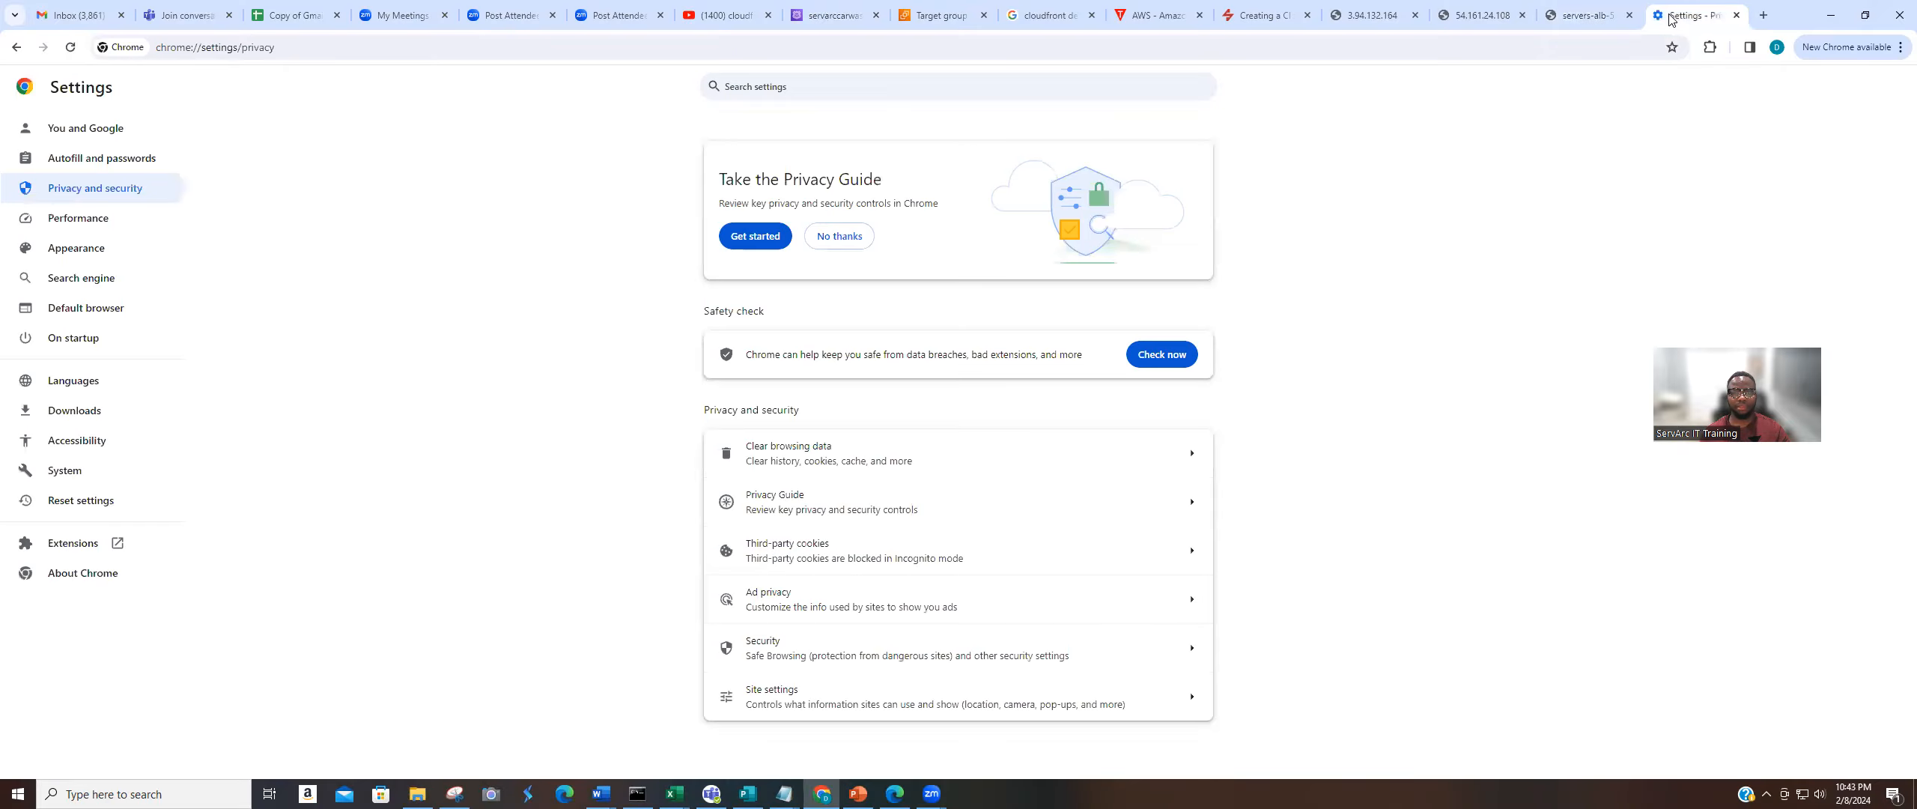
left_click(1560, 12)
left_click(1503, 15)
left_click(1687, 12)
left_click(1579, 15)
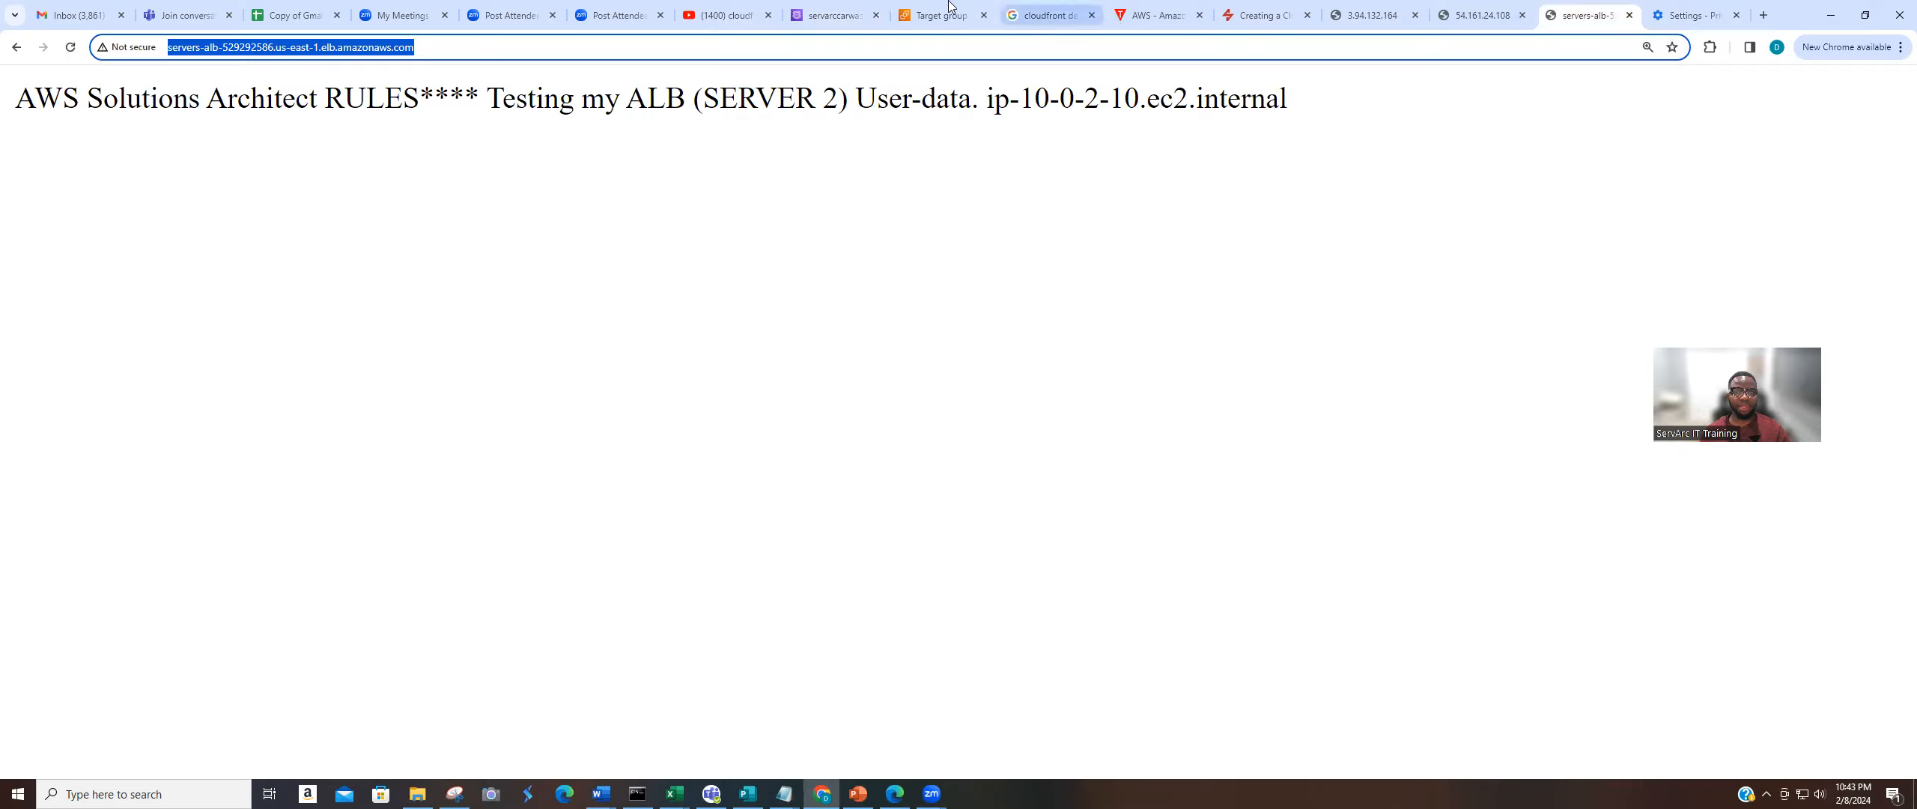
Go back to the hosted zone and examine the name and routing of its A record.
left_click(831, 15)
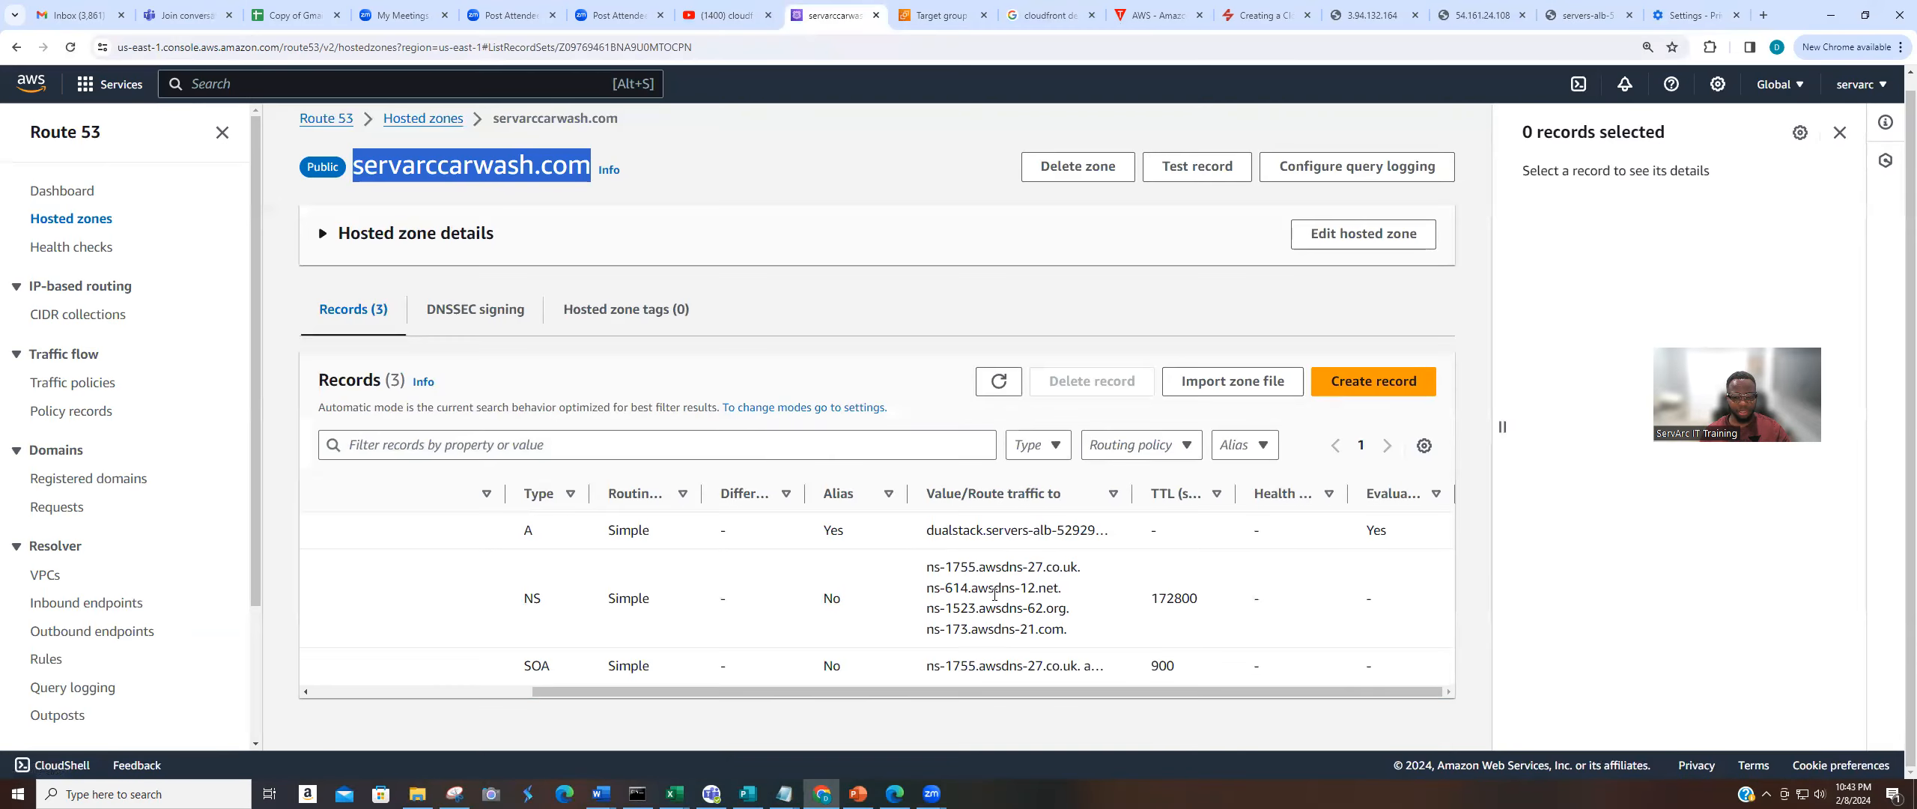
left_click_drag(751, 689, 532, 690)
left_click_drag(424, 532, 471, 532)
left_click(557, 533)
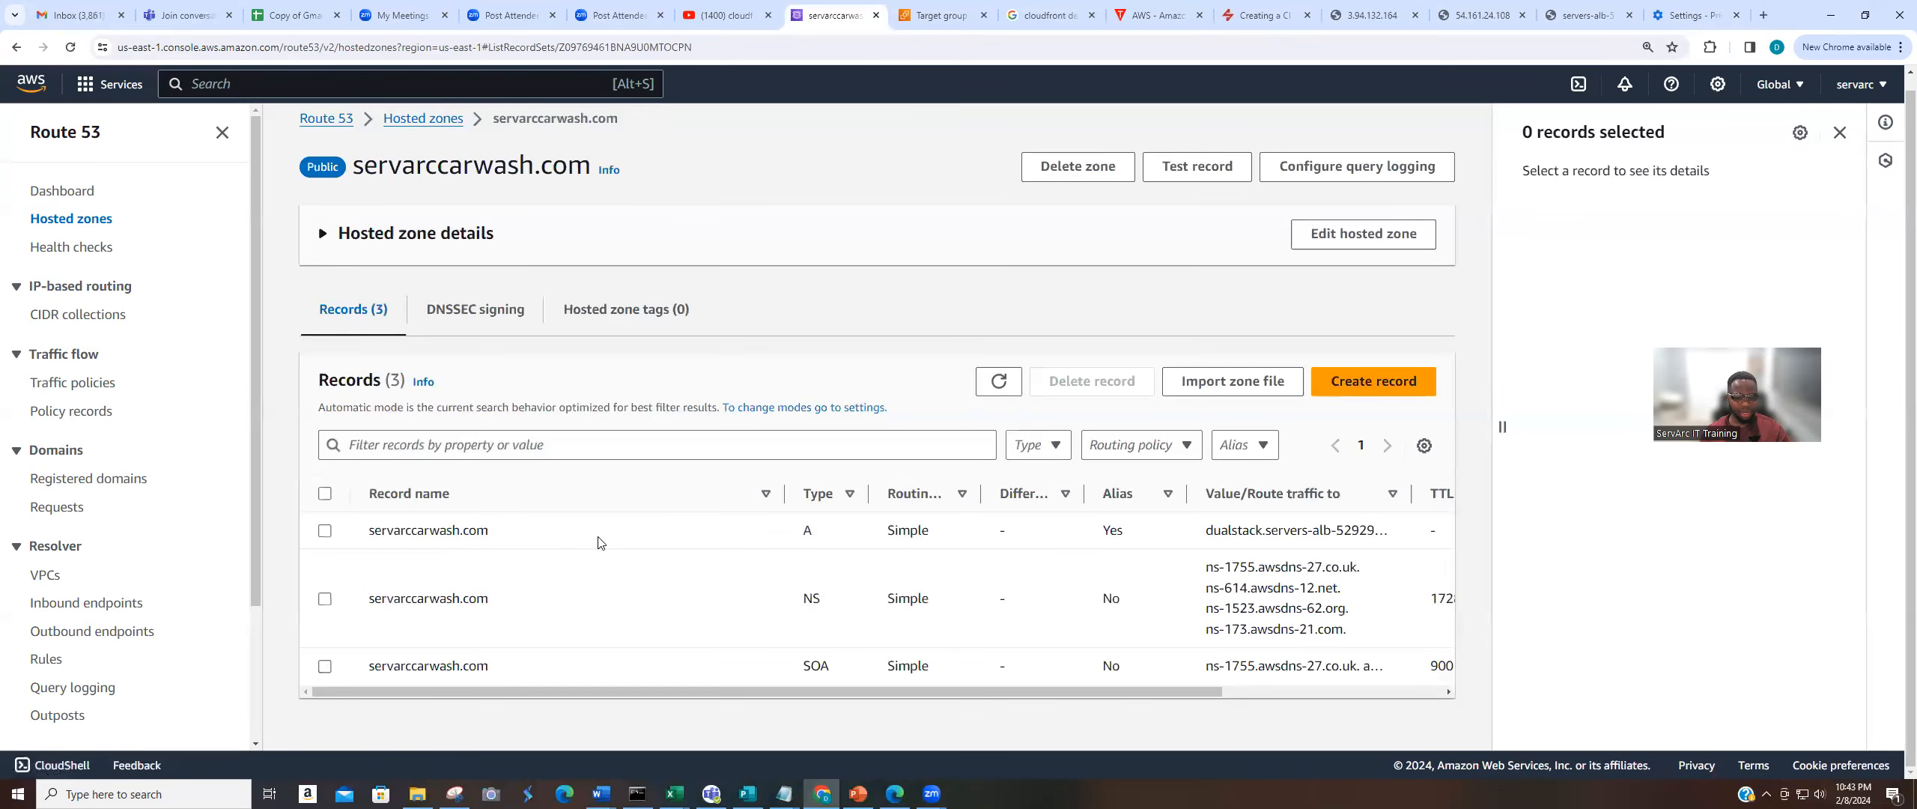
Start a new A record named www in the servarccarwash.com hosted zone and enable Alias for it.
left_click(1370, 381)
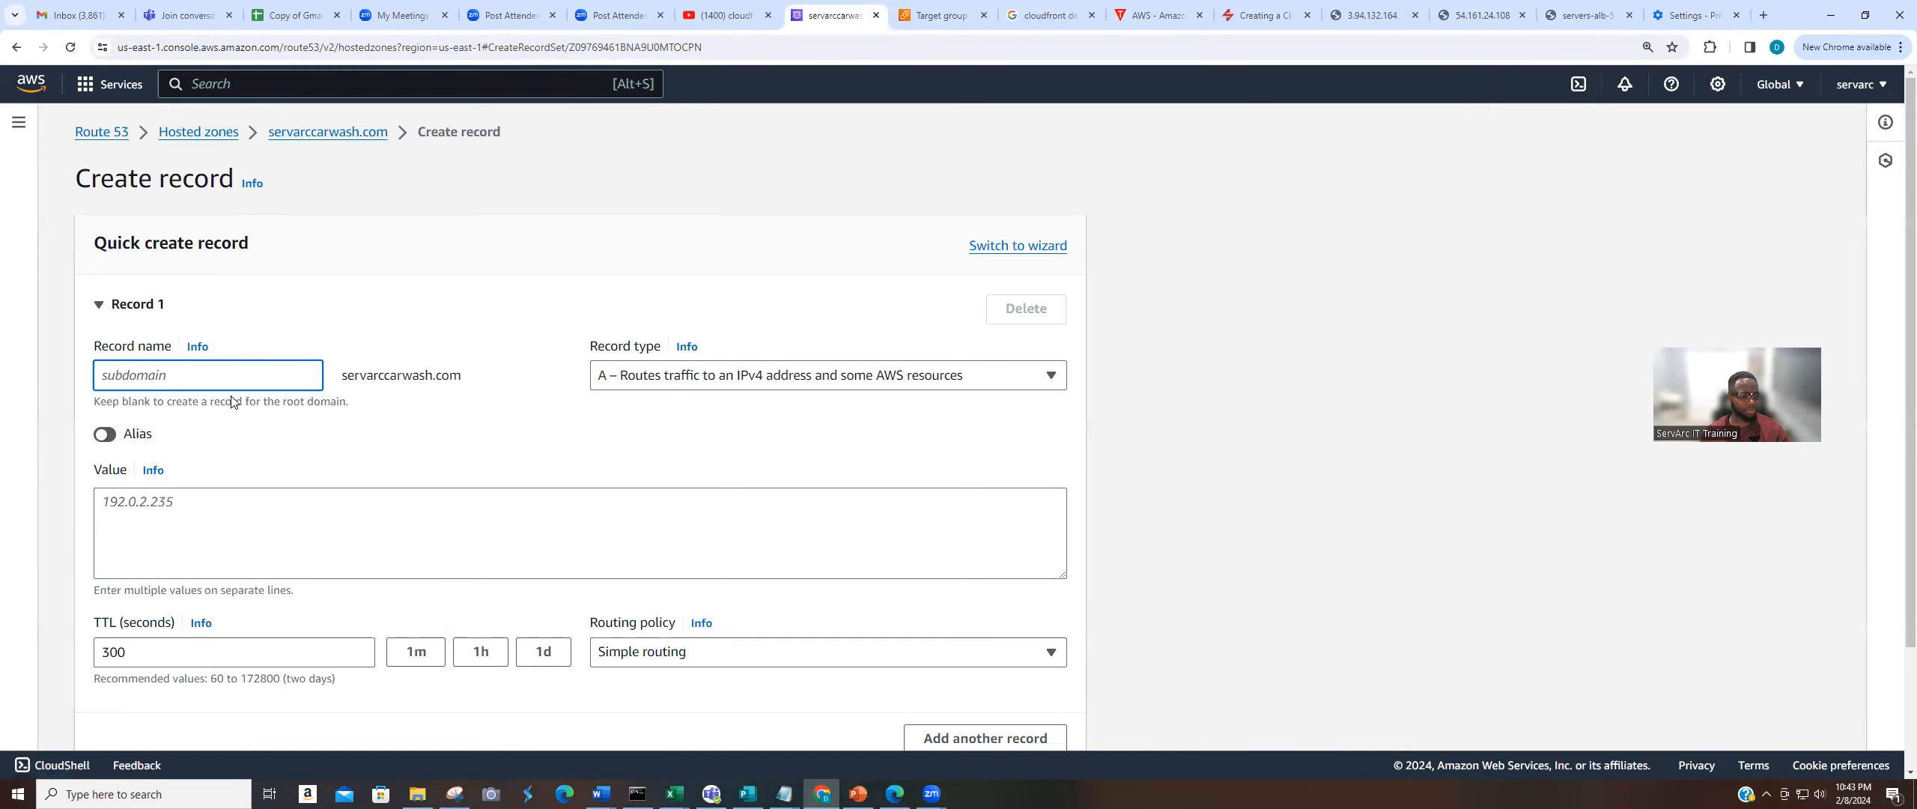
type("www")
left_click(514, 444)
left_click(112, 441)
left_click(111, 443)
left_click(148, 443)
Route the alias to Application and Classic Load Balancer in US East (N. Virginia), choosing dualstack.Servers-ALB-529292586.us-east-1.elb.amazonaws.com.
left_click(232, 500)
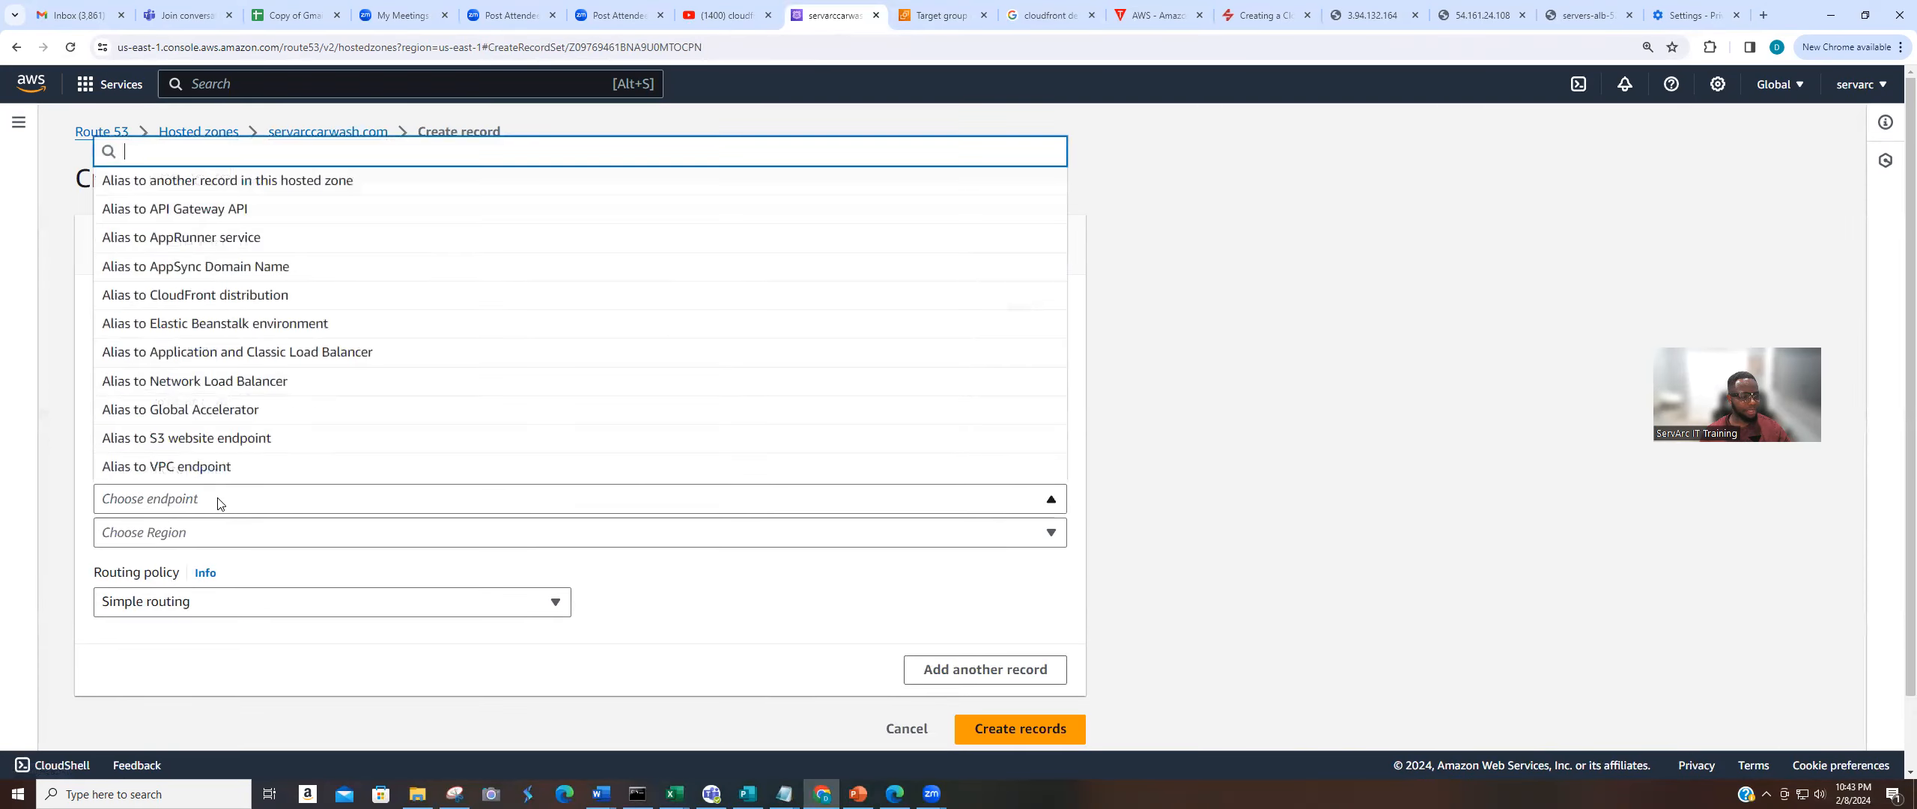
left_click(227, 354)
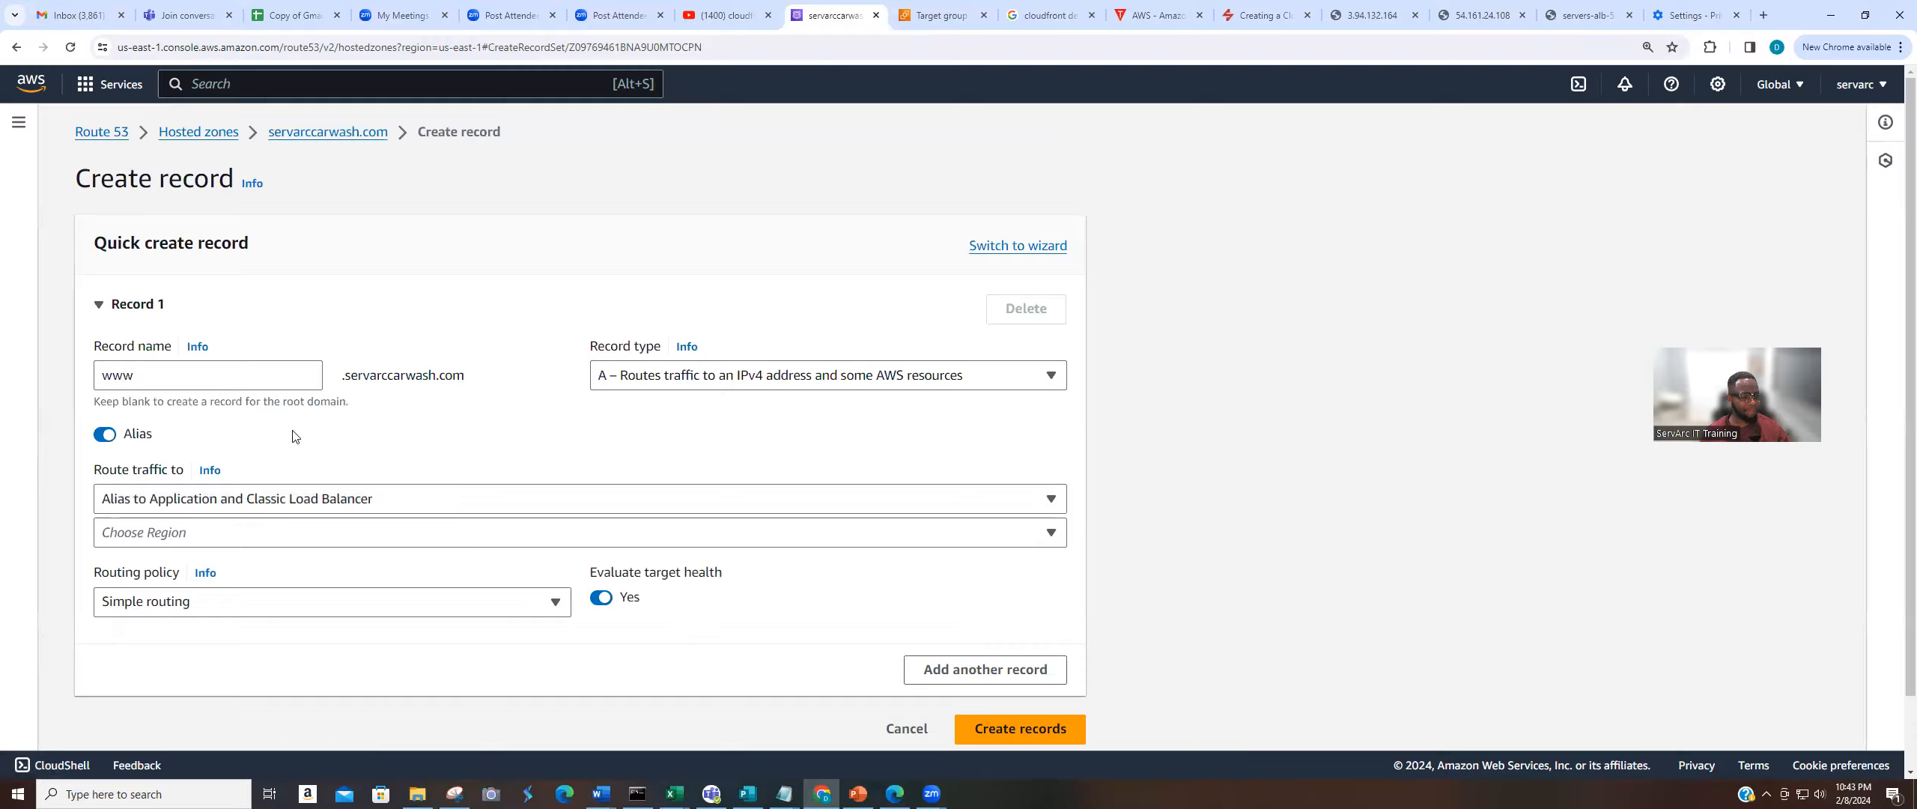
left_click(247, 533)
type("us-es")
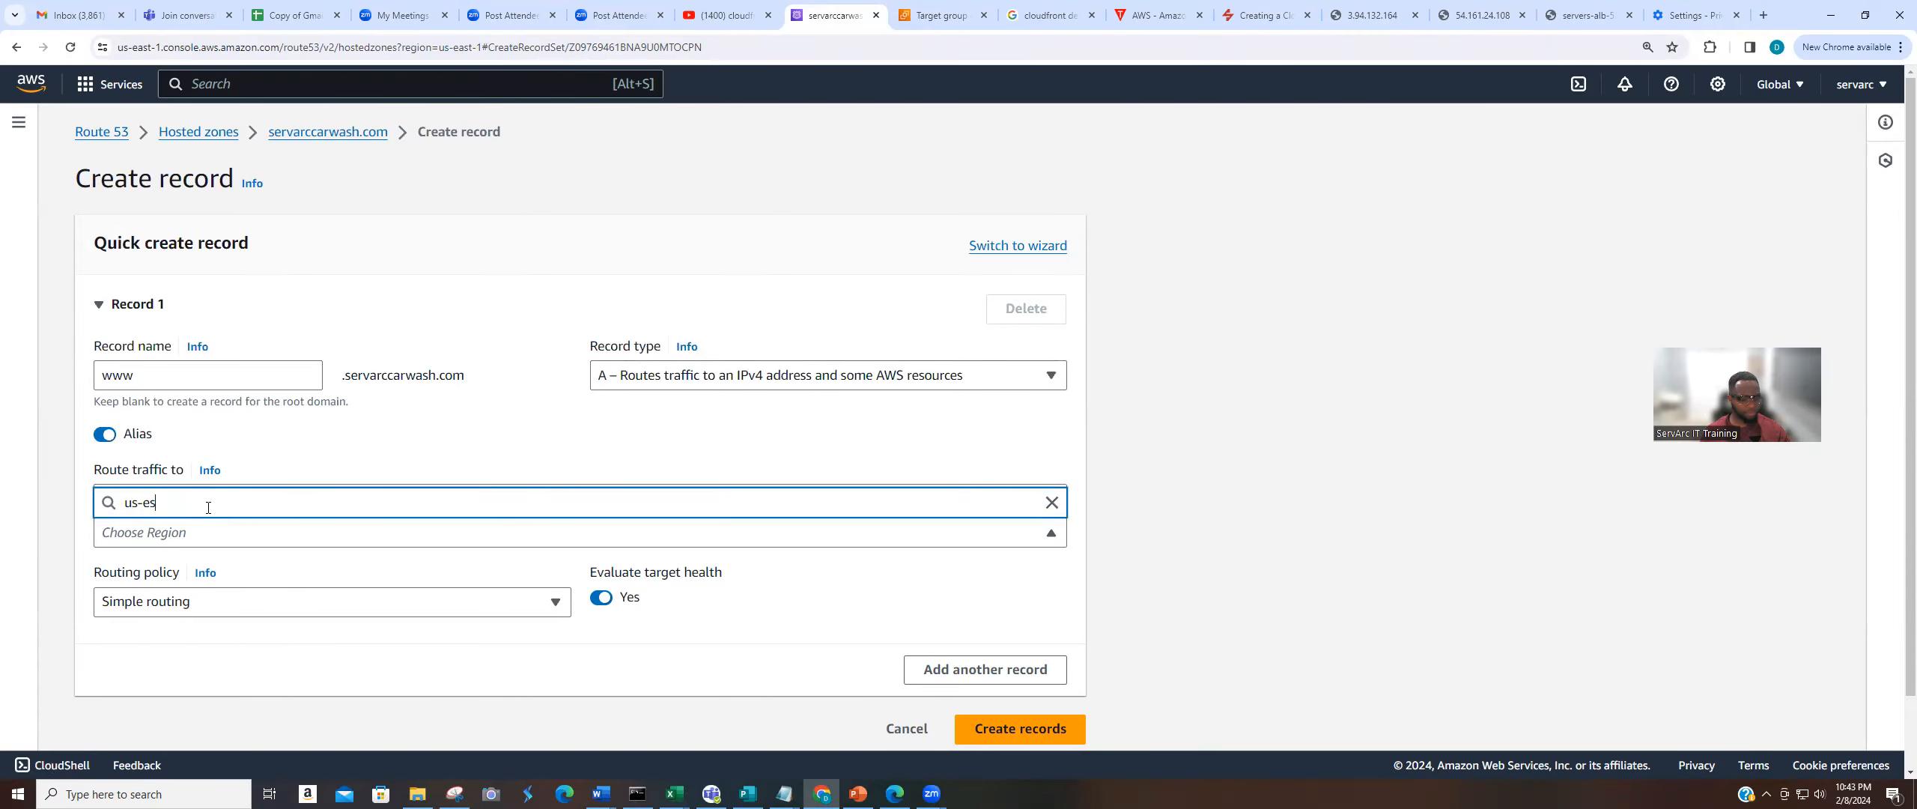
key("BackSpace")
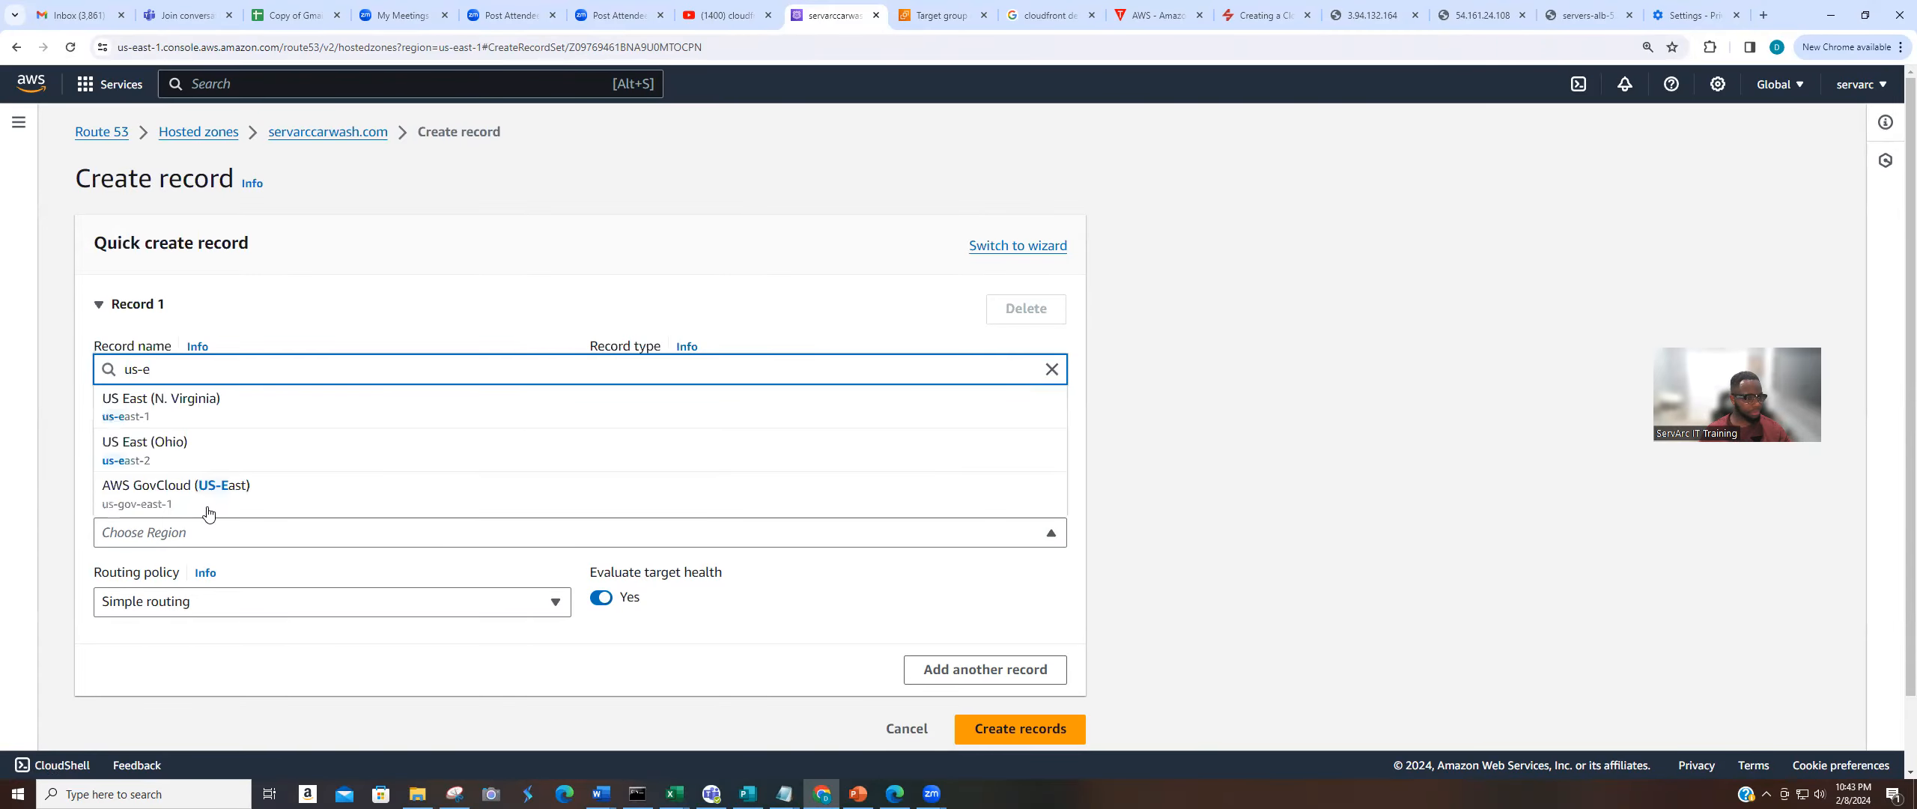
left_click(208, 412)
left_click(194, 568)
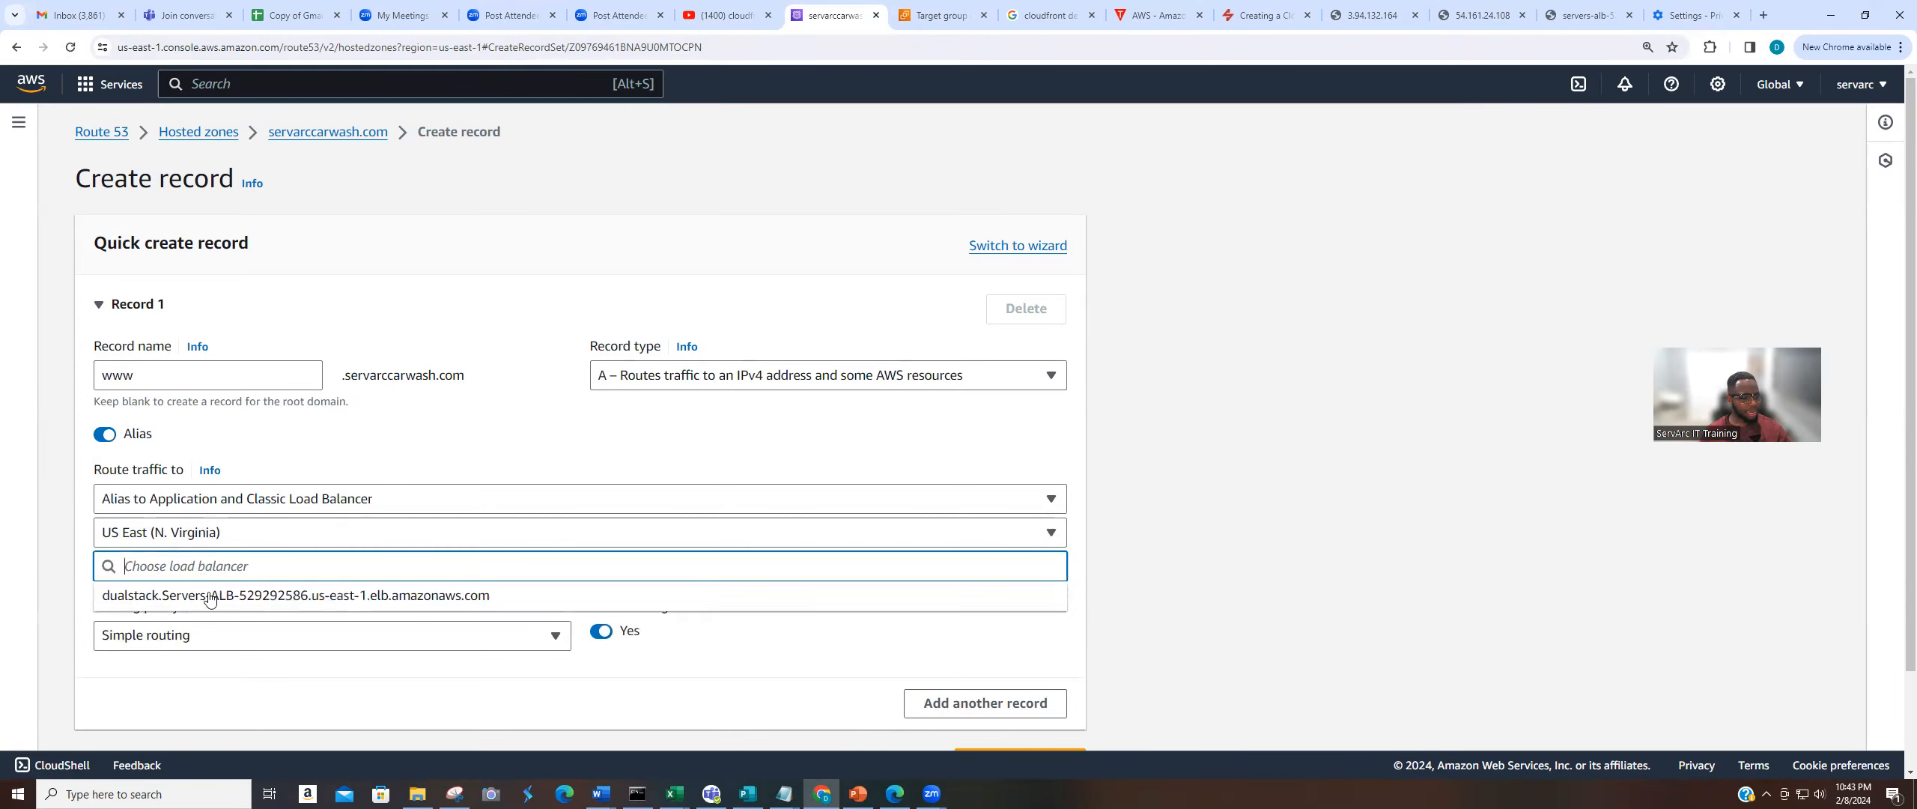
left_click(250, 598)
Create the www record and view the propagation status of the change.
scroll(560, 659, "down", 2)
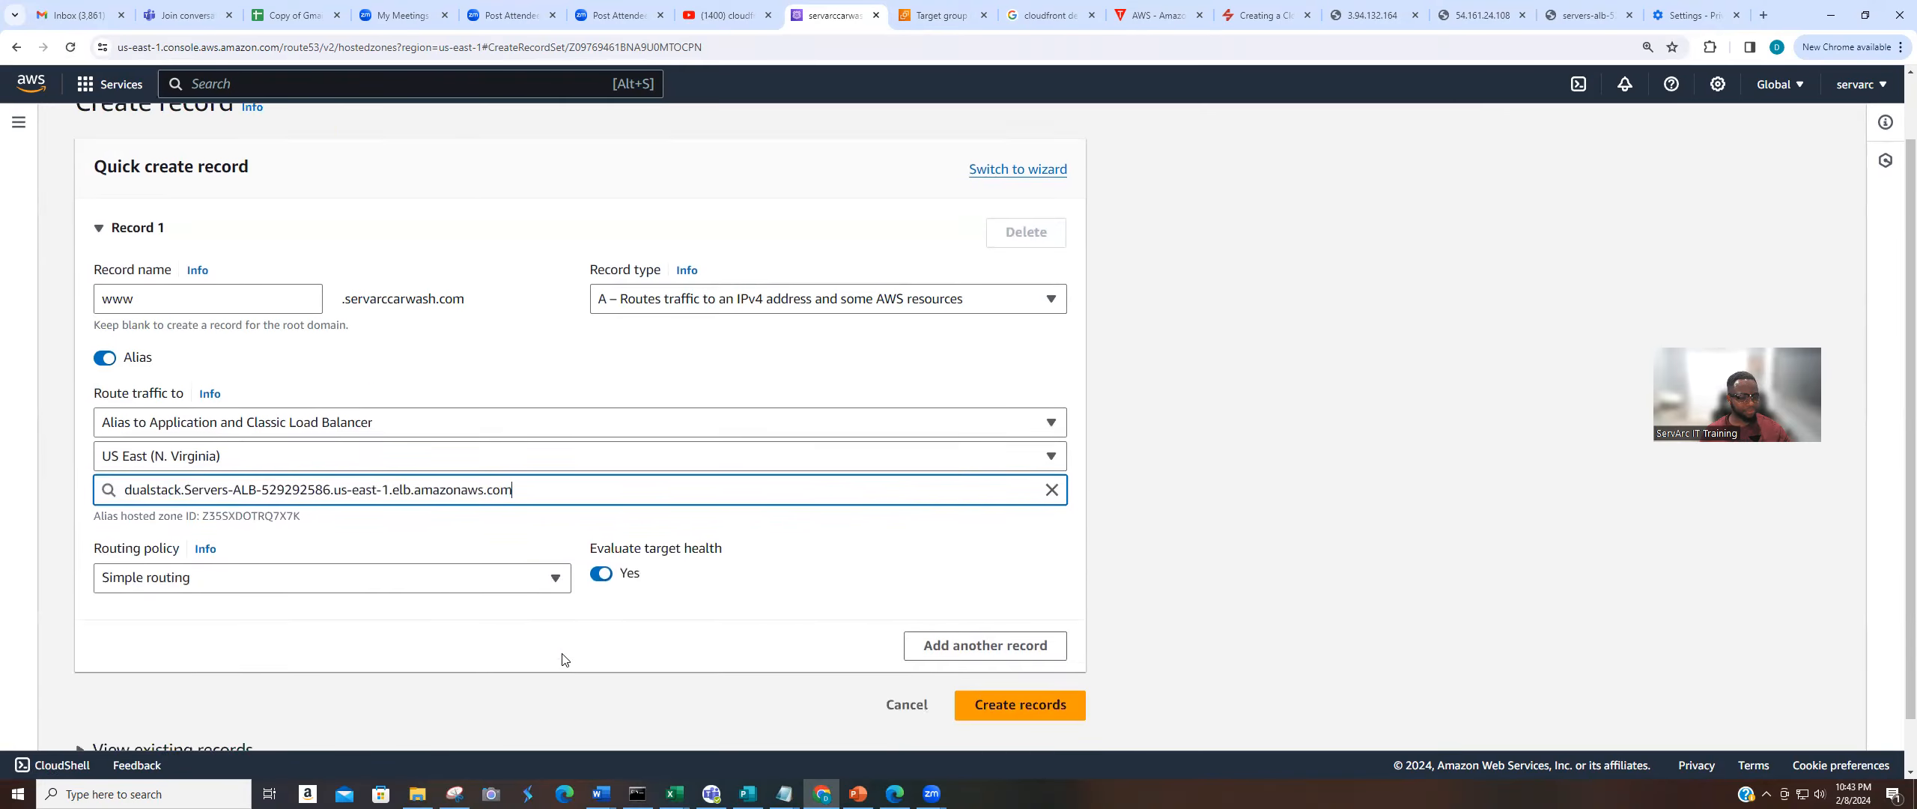
left_click(1010, 658)
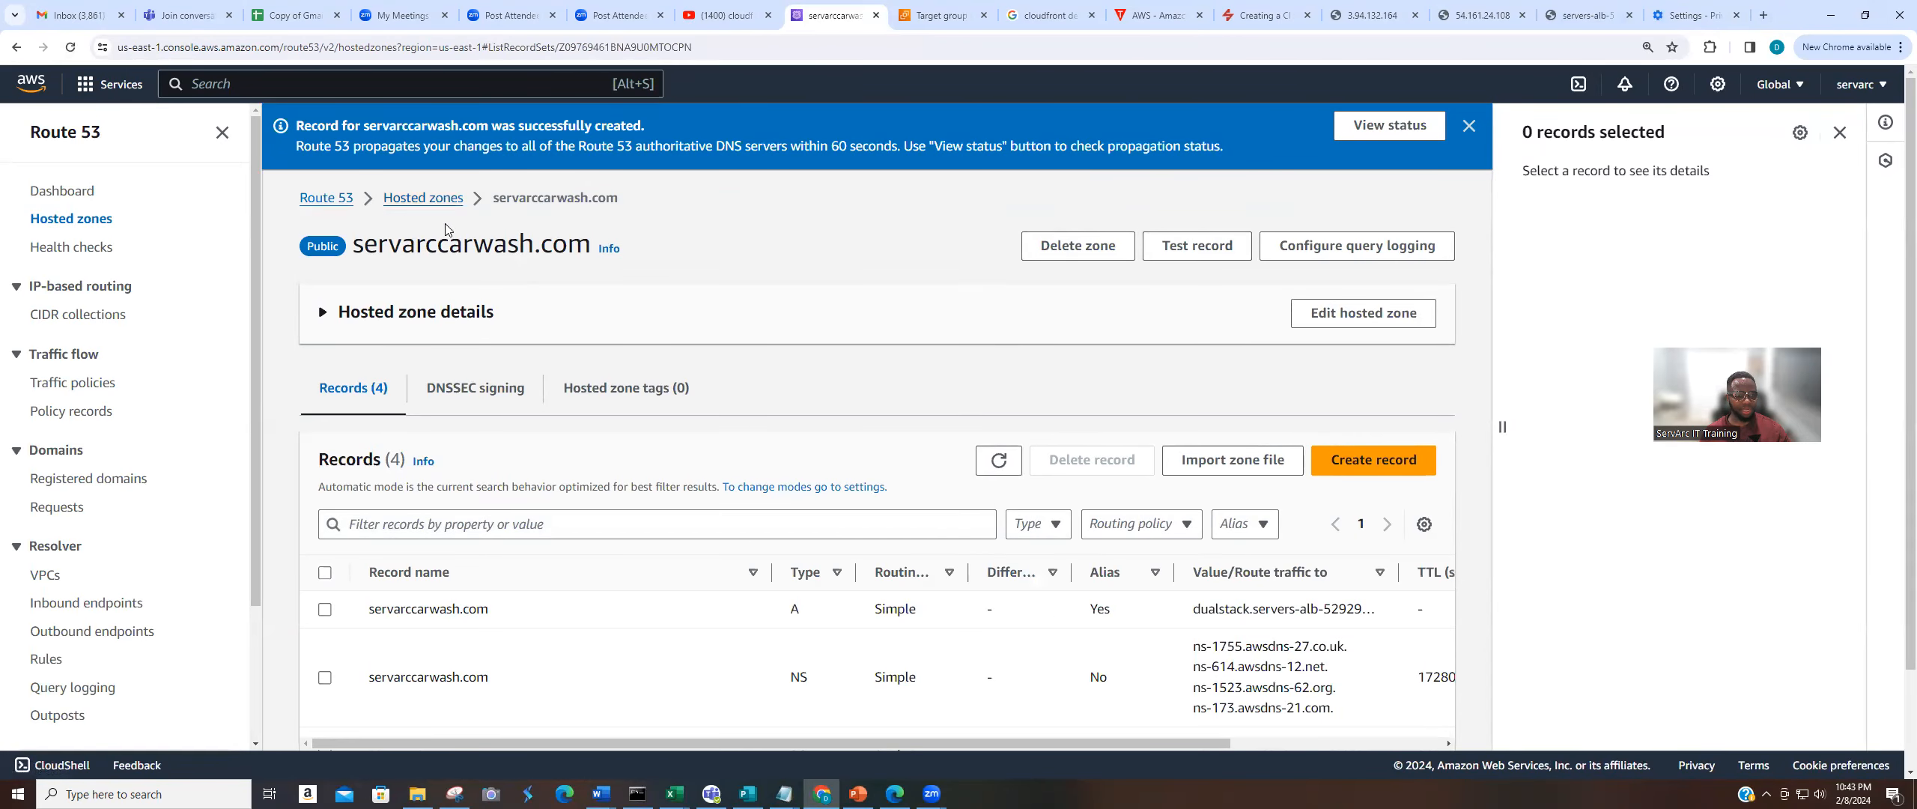
left_click(1378, 129)
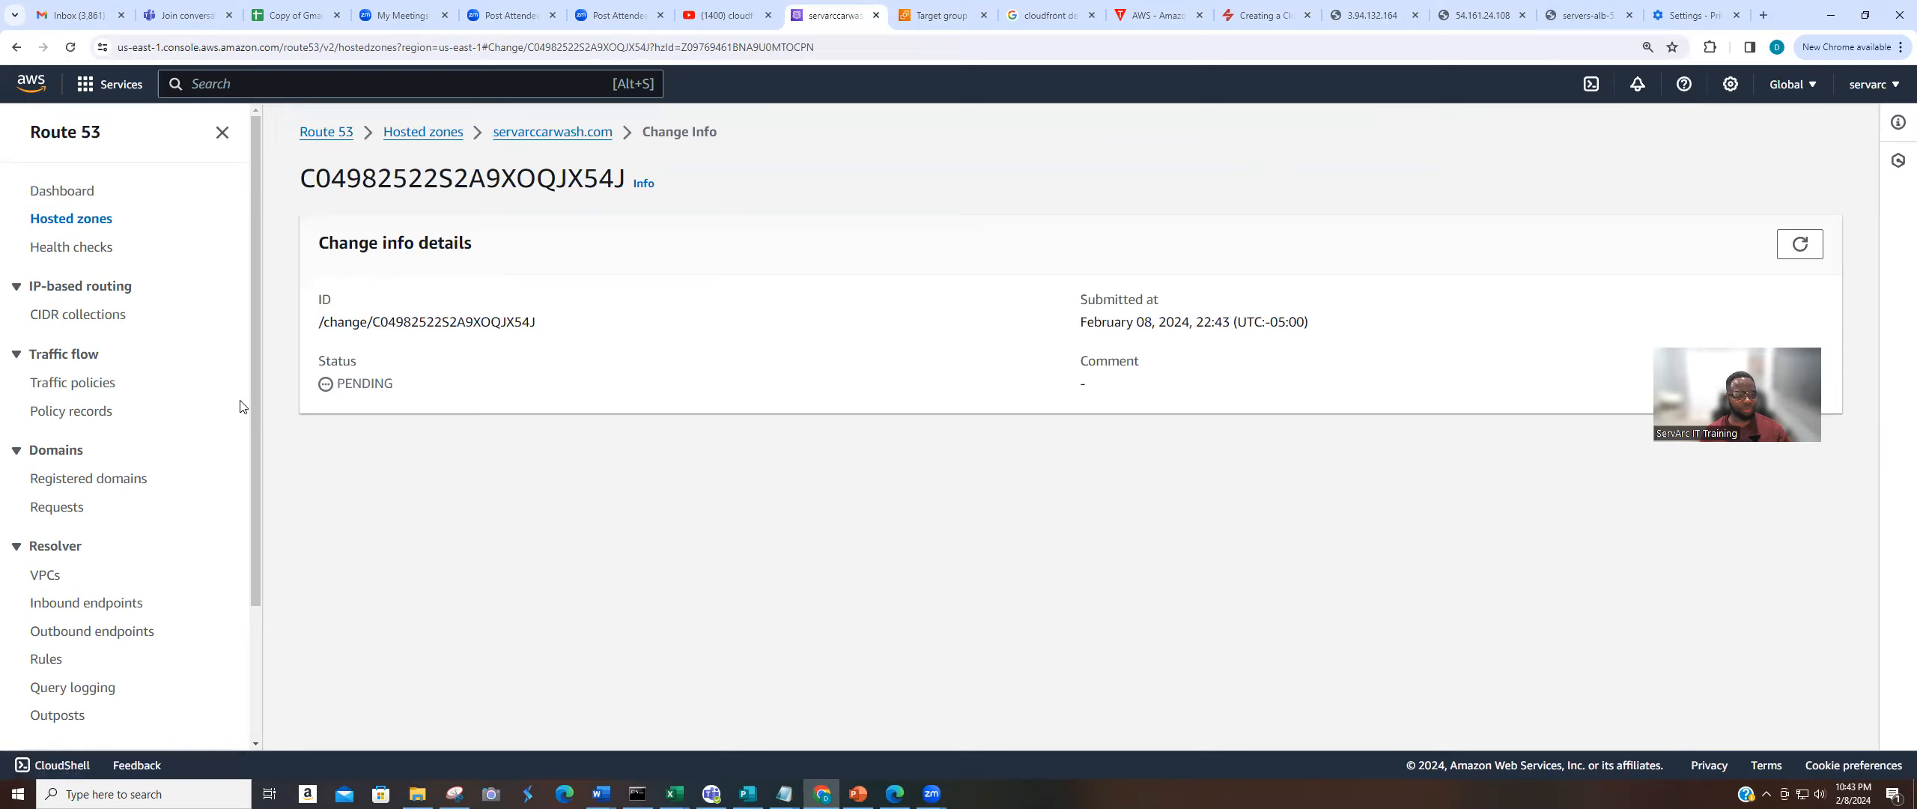
Close the browser tabs showing the server pages at 54.161.24.108 and 3.94.132.164.
left_click(1579, 12)
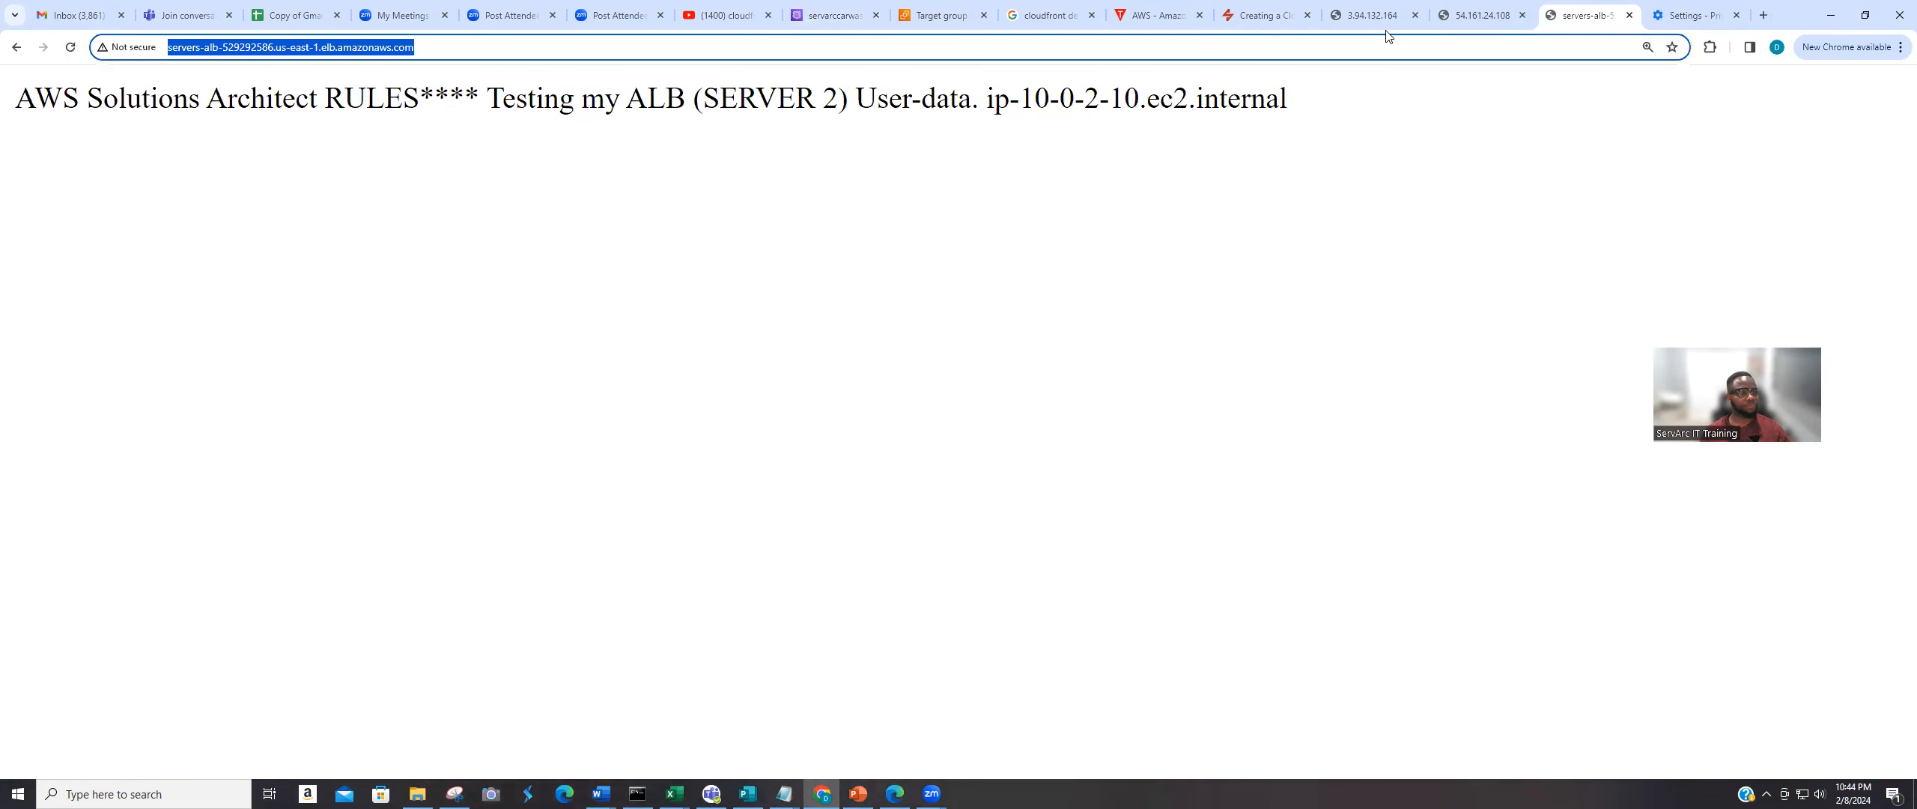
left_click(1475, 15)
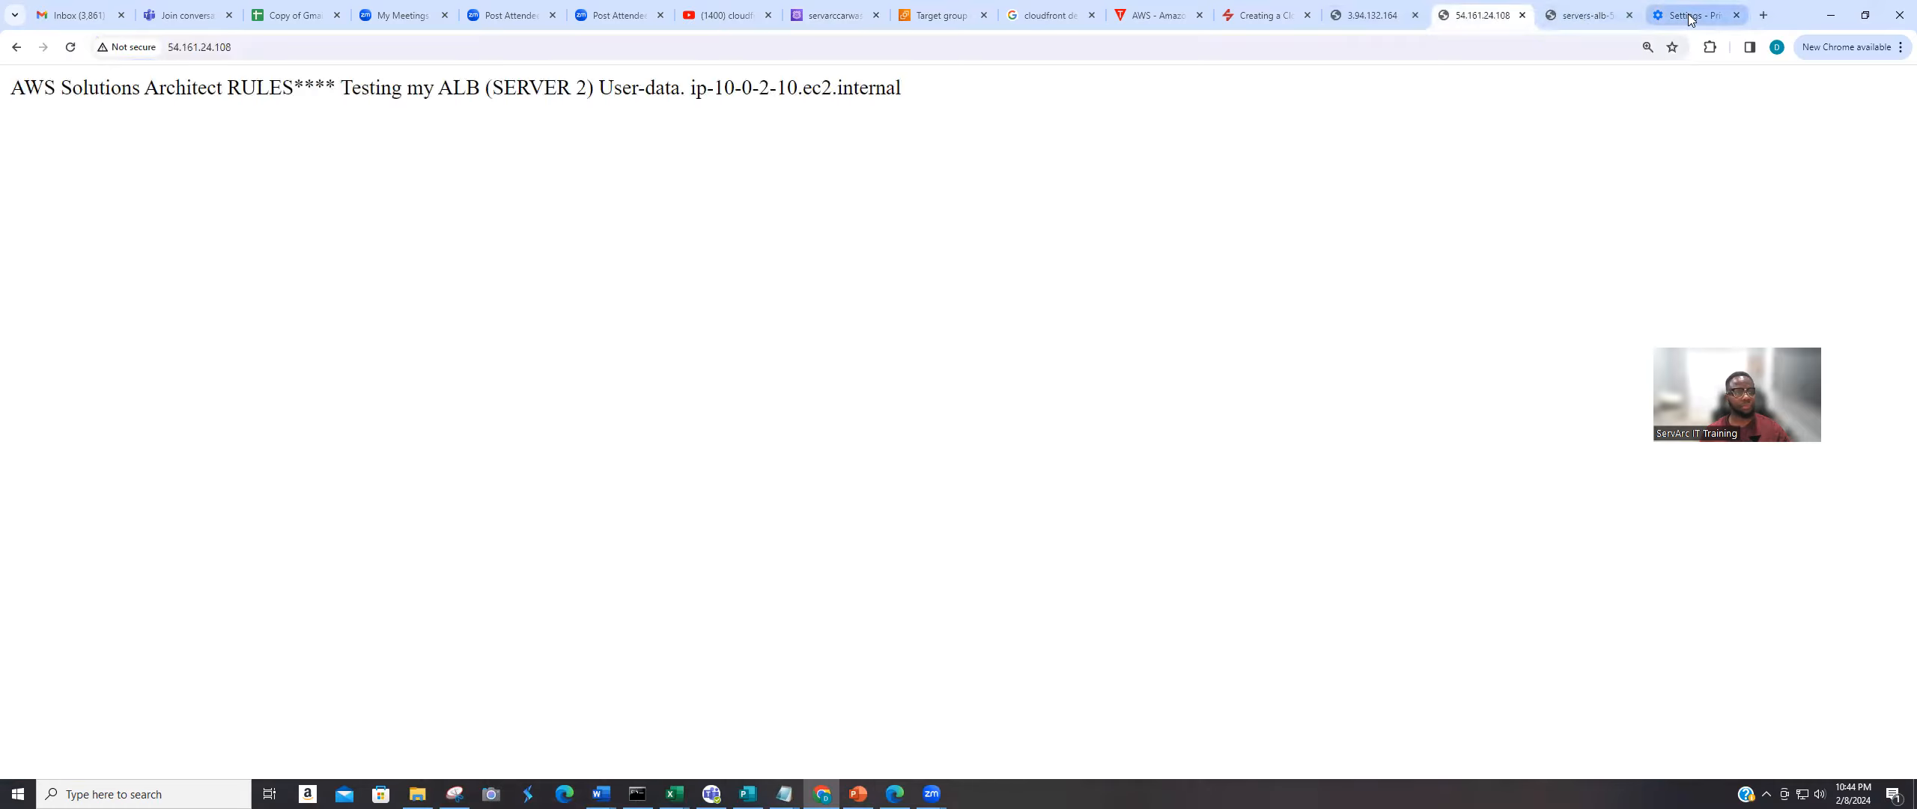
left_click(1521, 15)
left_click(1413, 15)
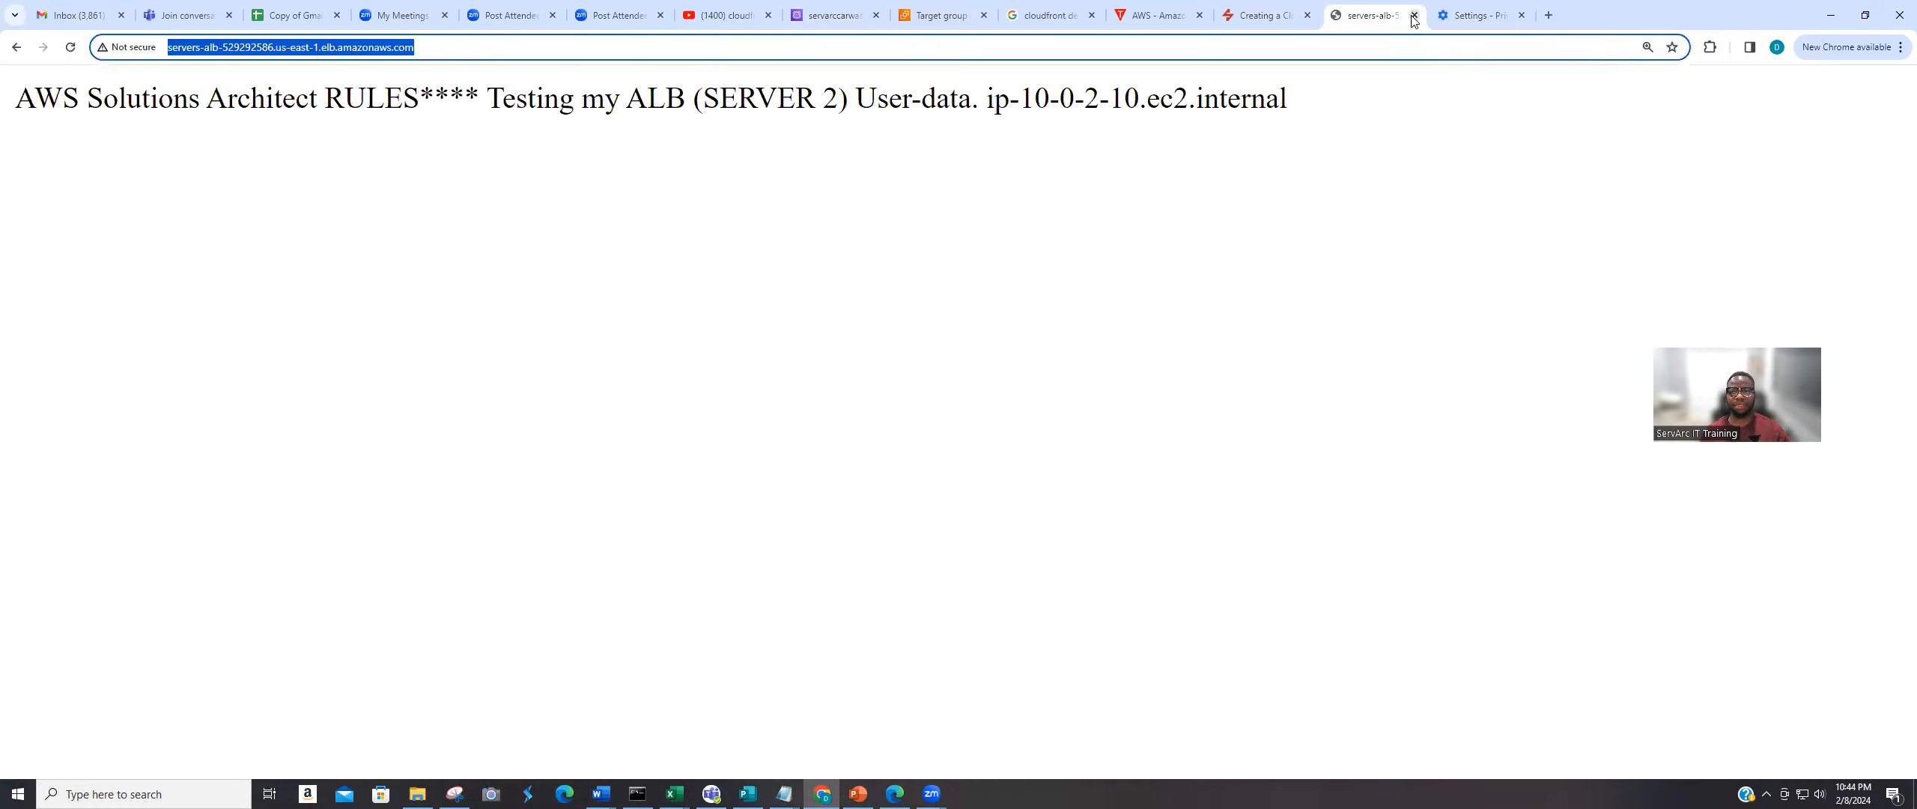
Try to load the copied domain in the browser tab showing the Chrome settings.
left_click(1479, 15)
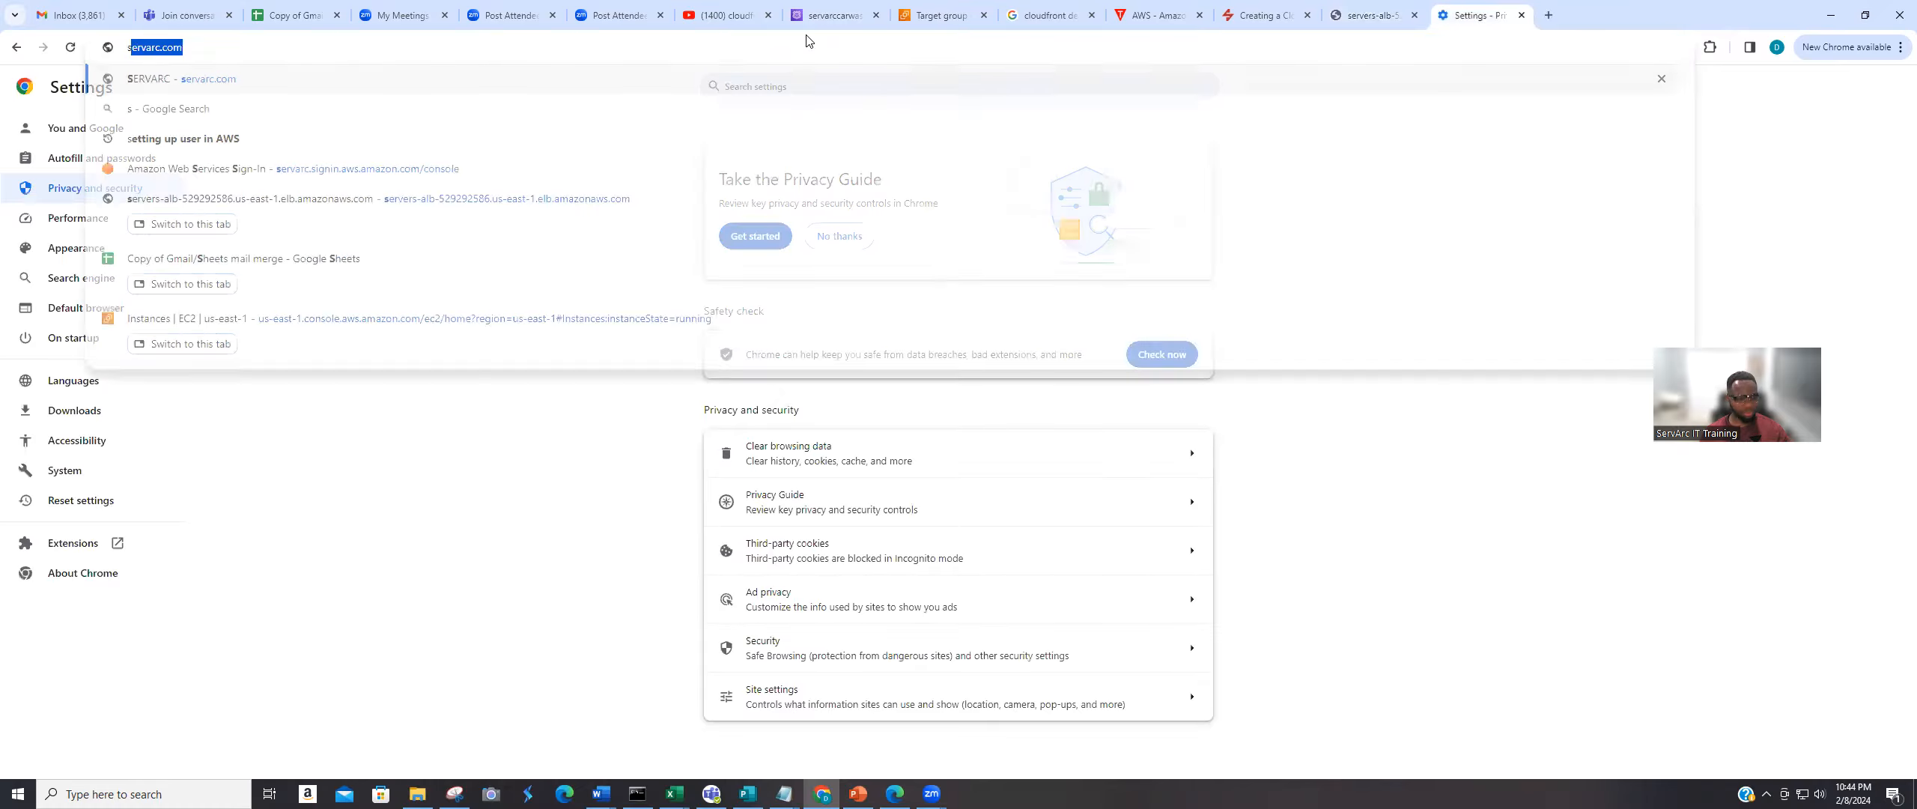
type("se")
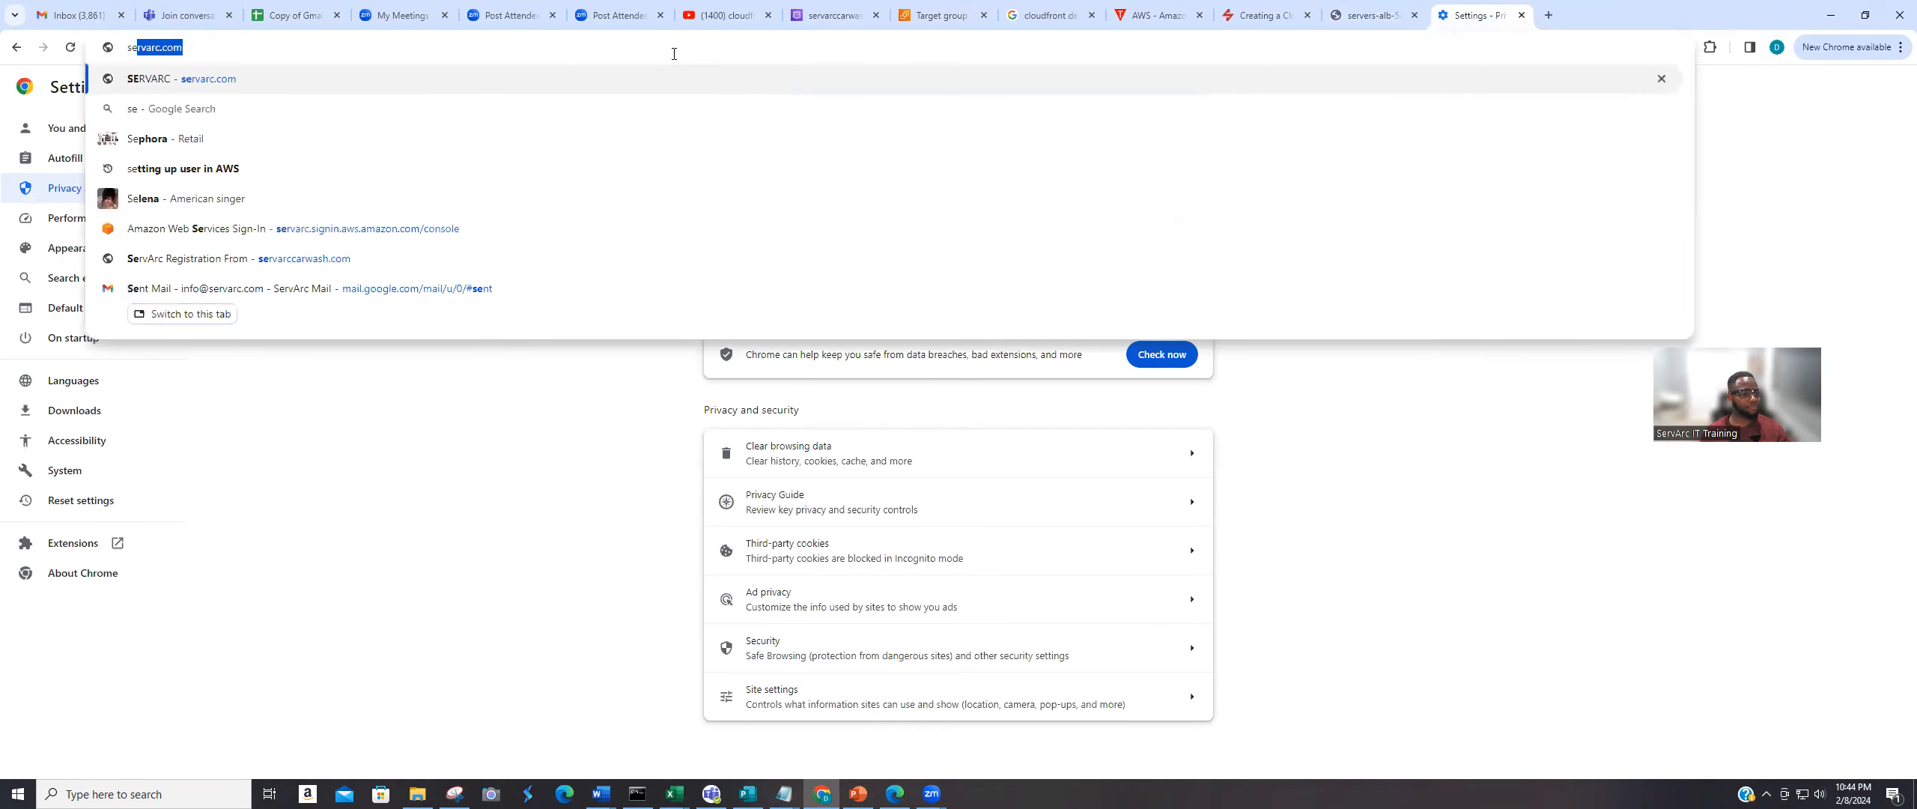
right_click(458, 47)
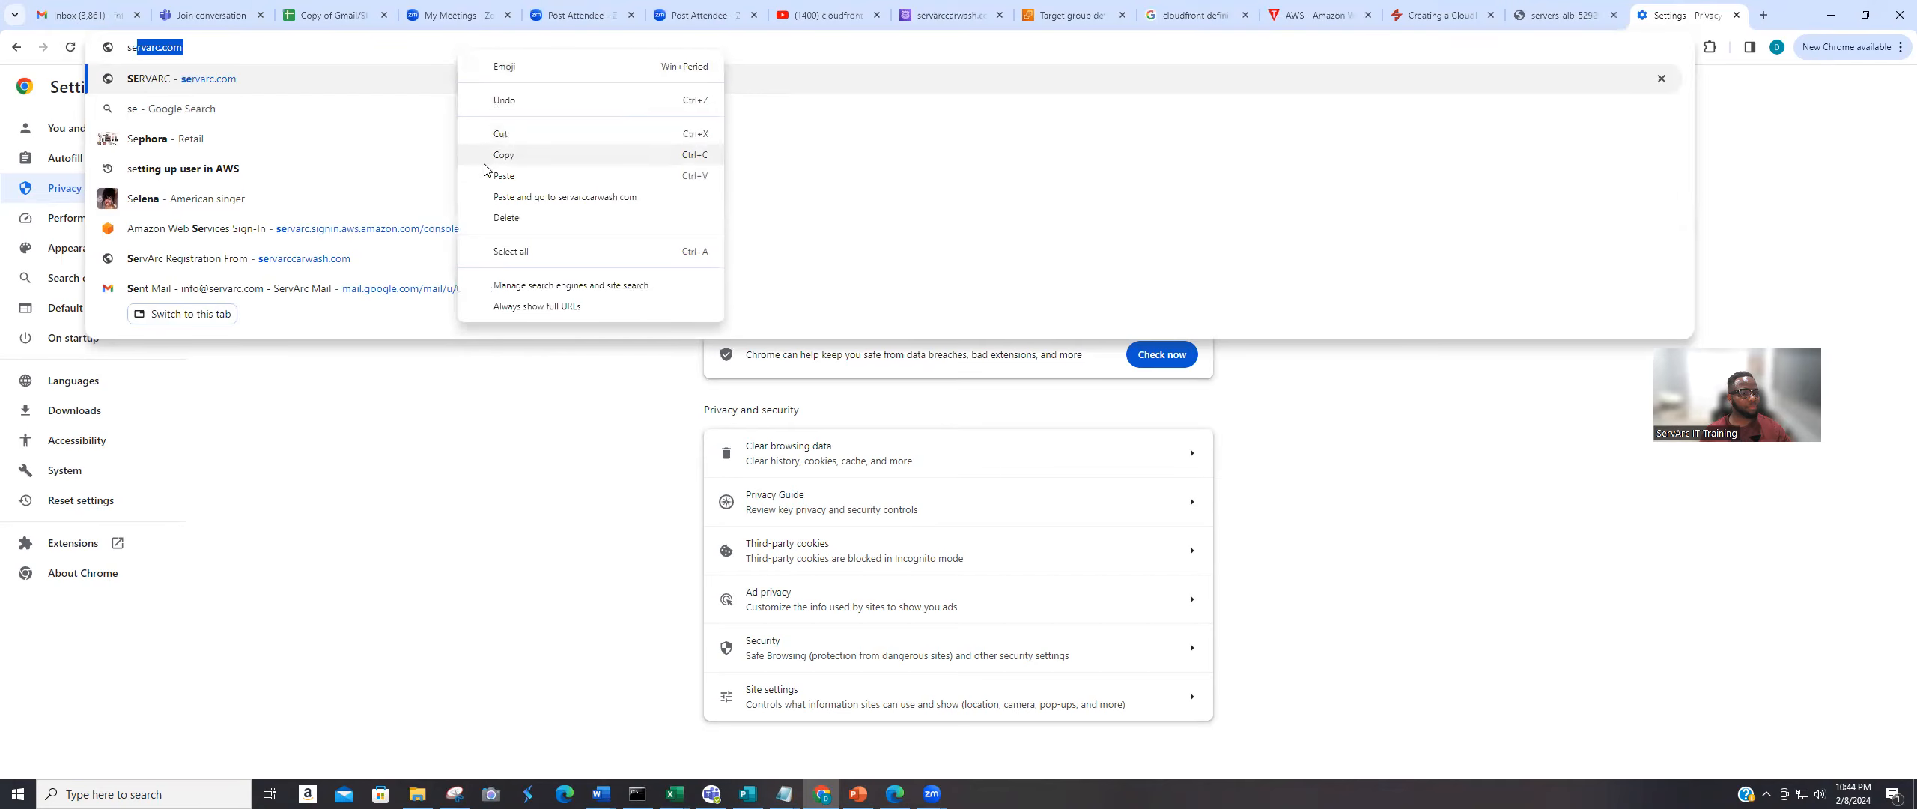
left_click(296, 48)
right_click(298, 46)
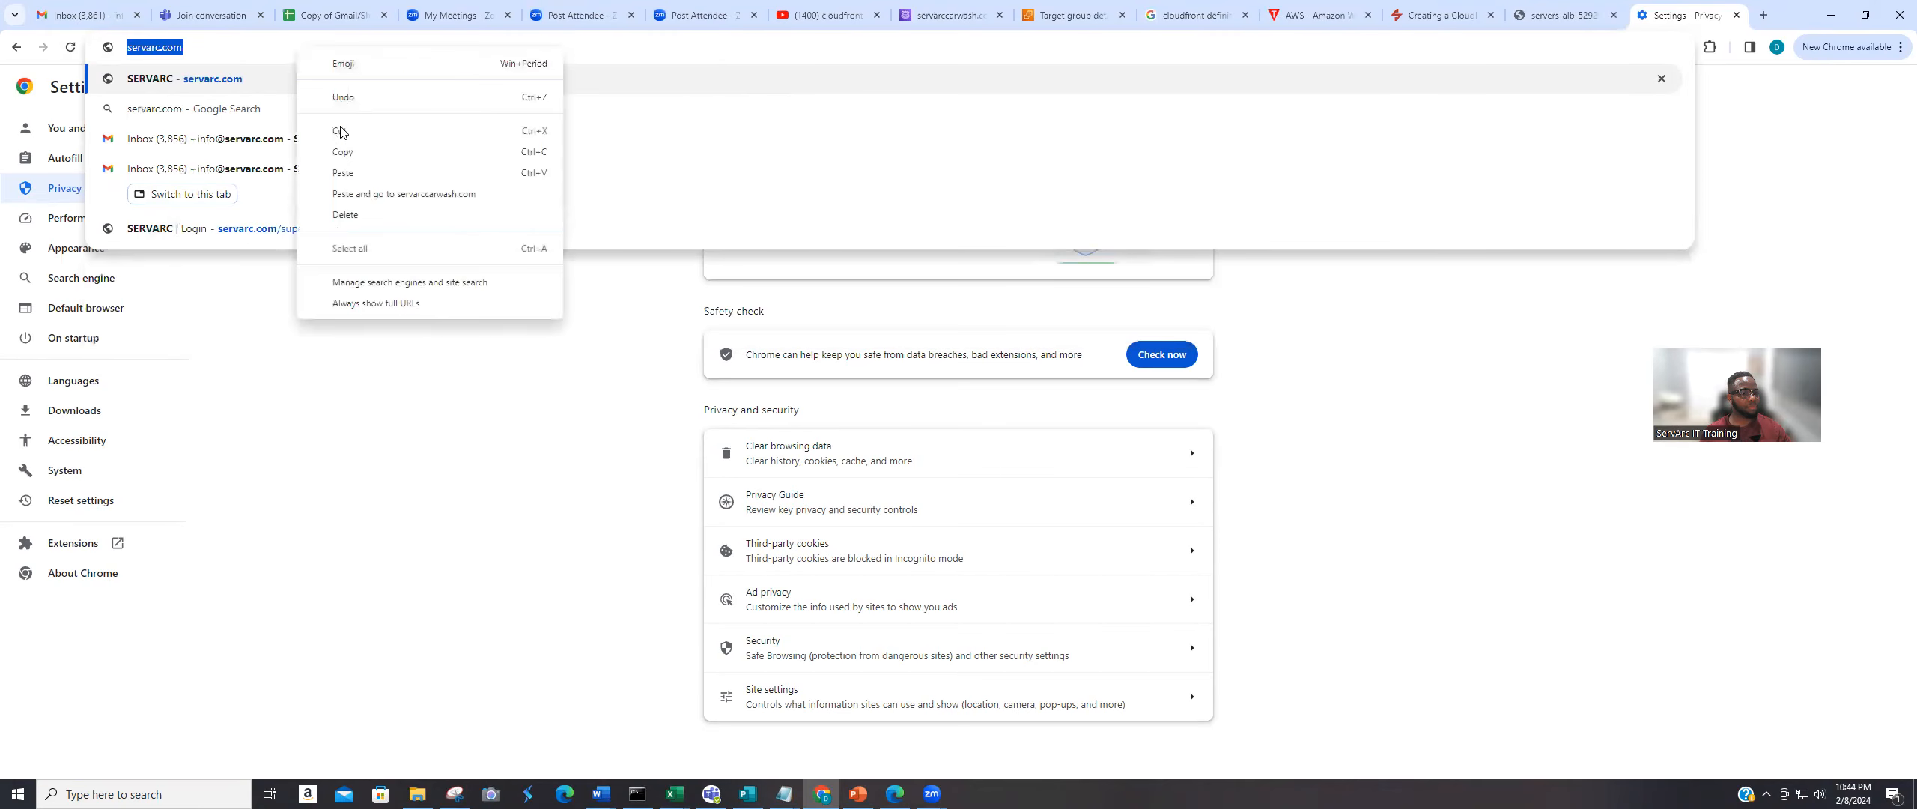
left_click(344, 172)
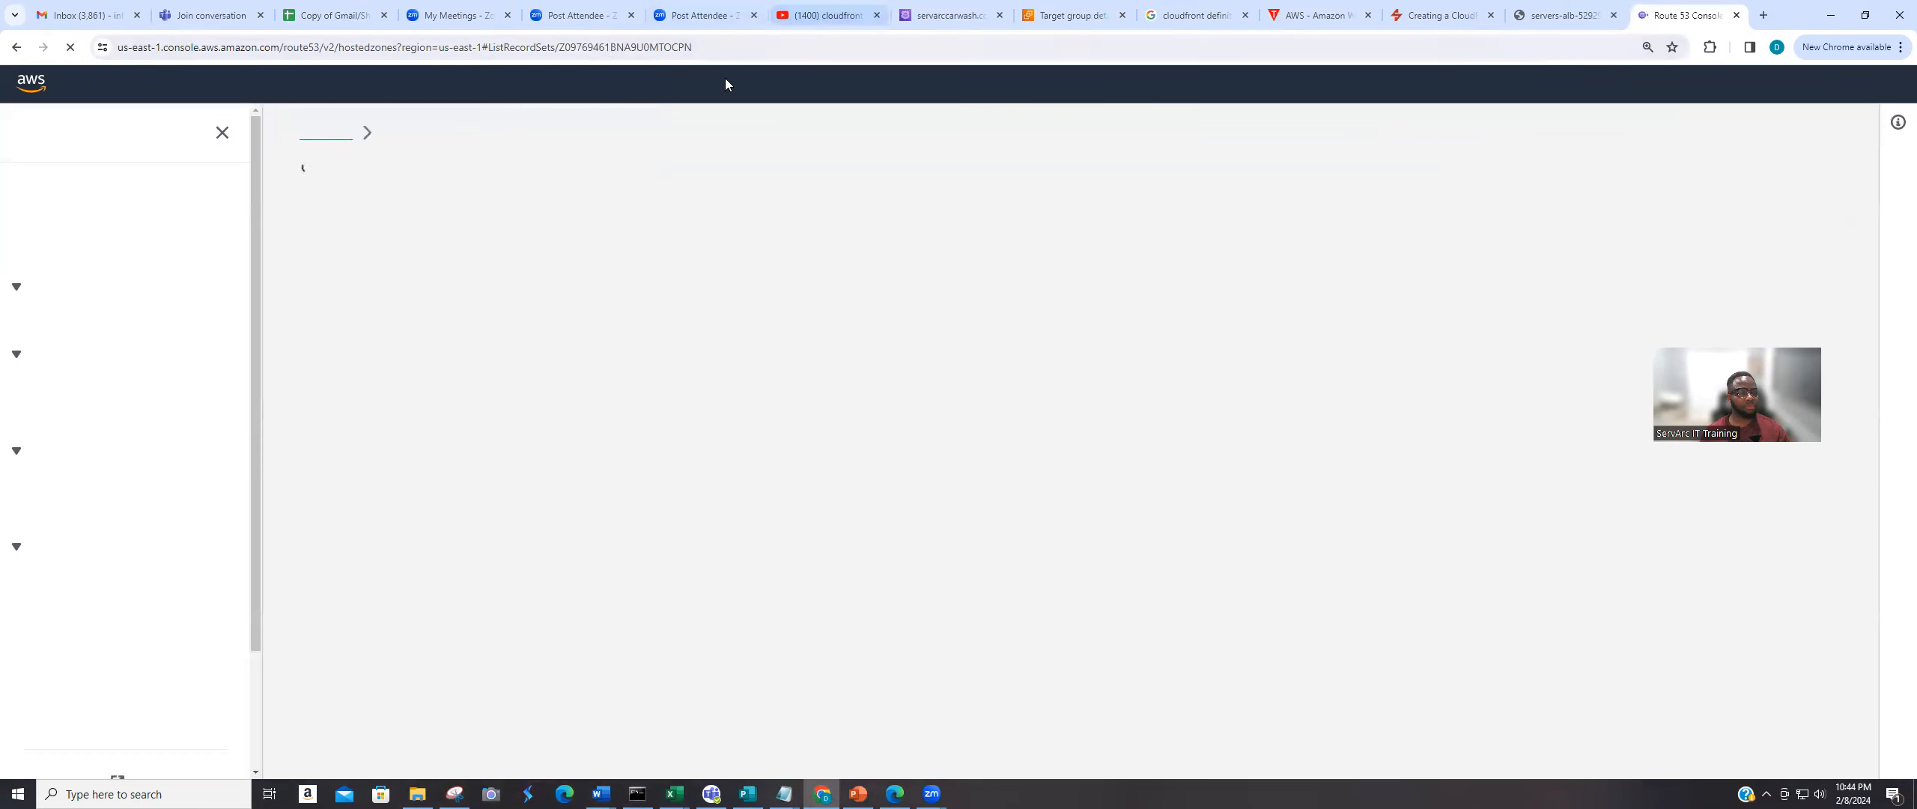
Reopen the servarccarwash.com hosted zone from the change info page and copy its domain name.
left_click(949, 18)
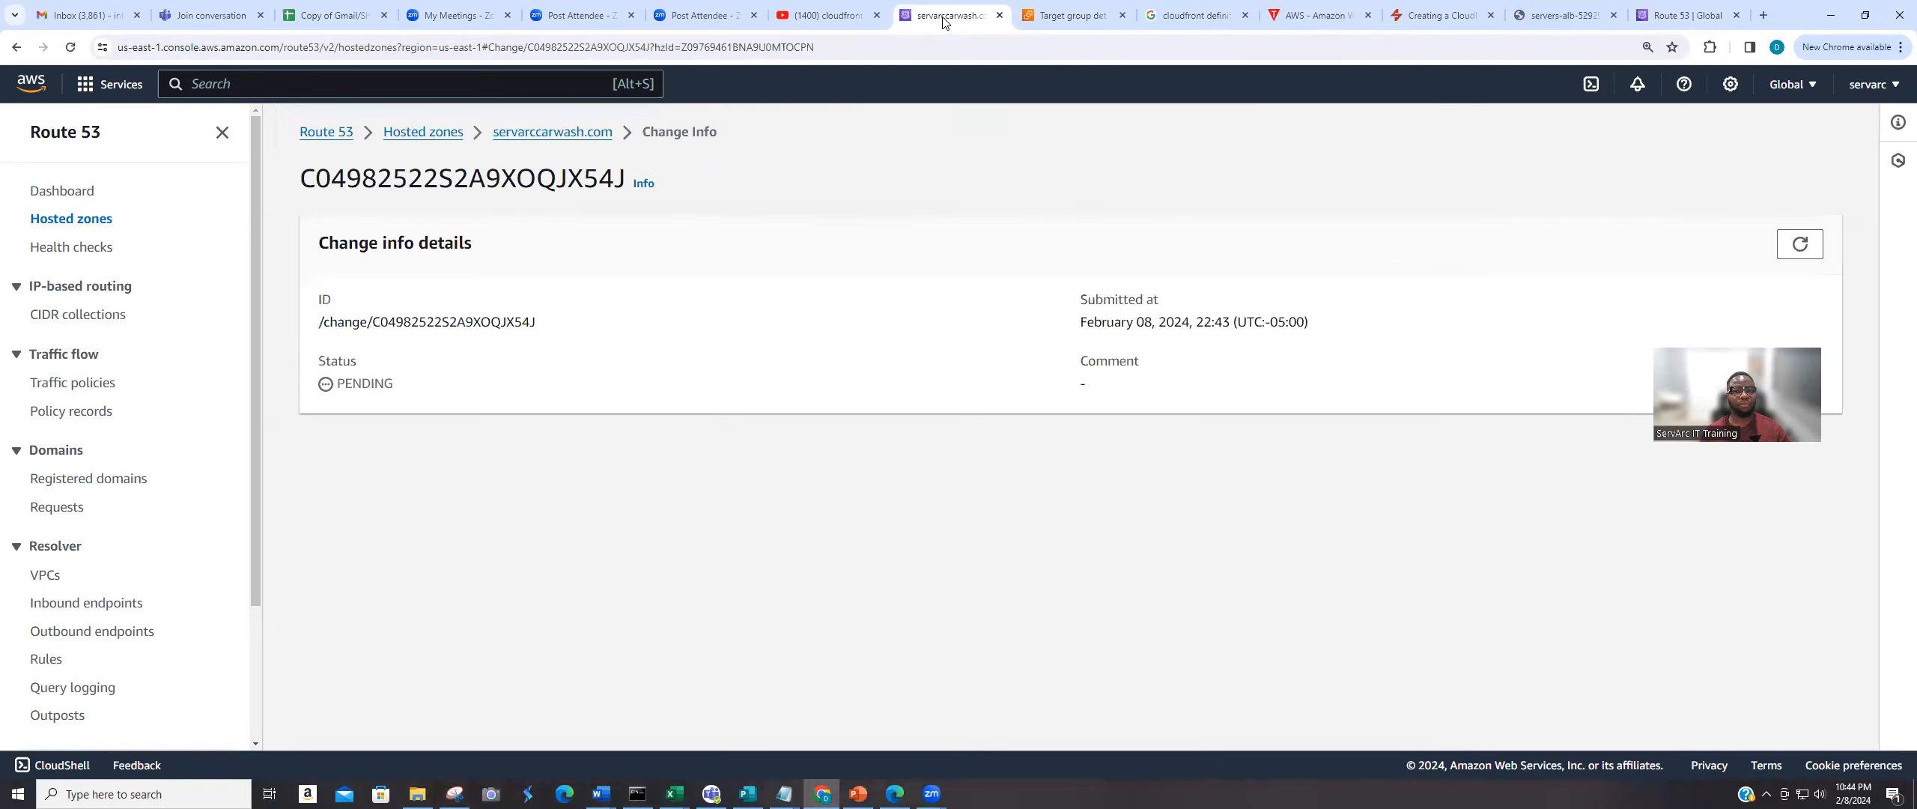
left_click(418, 134)
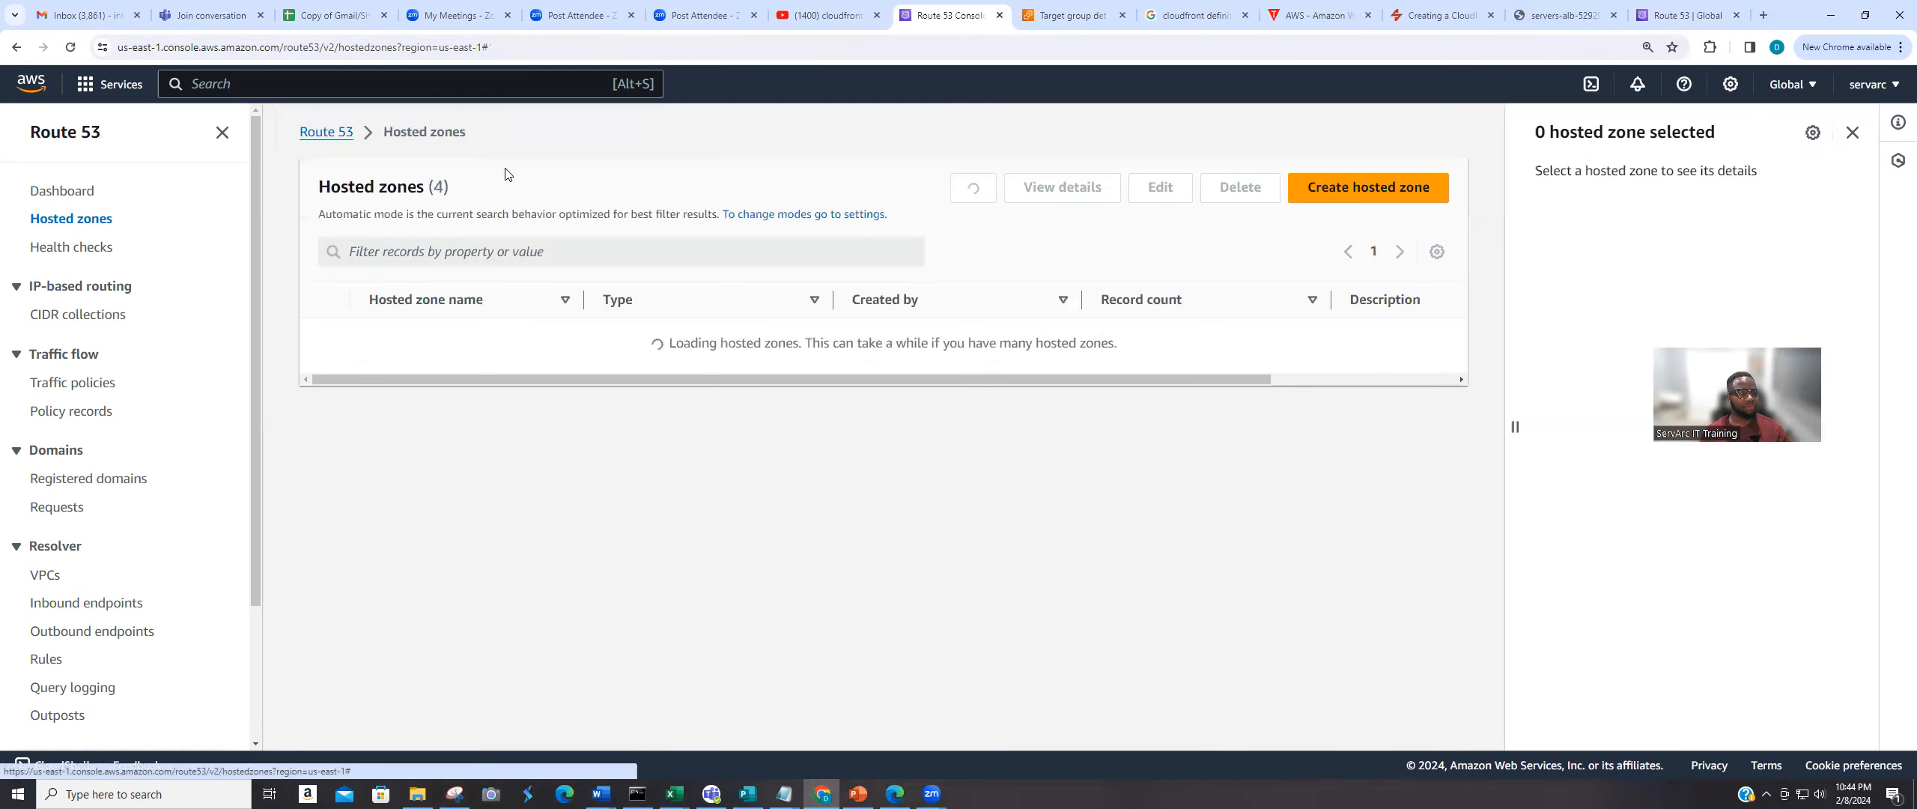
left_click_drag(490, 374, 374, 377)
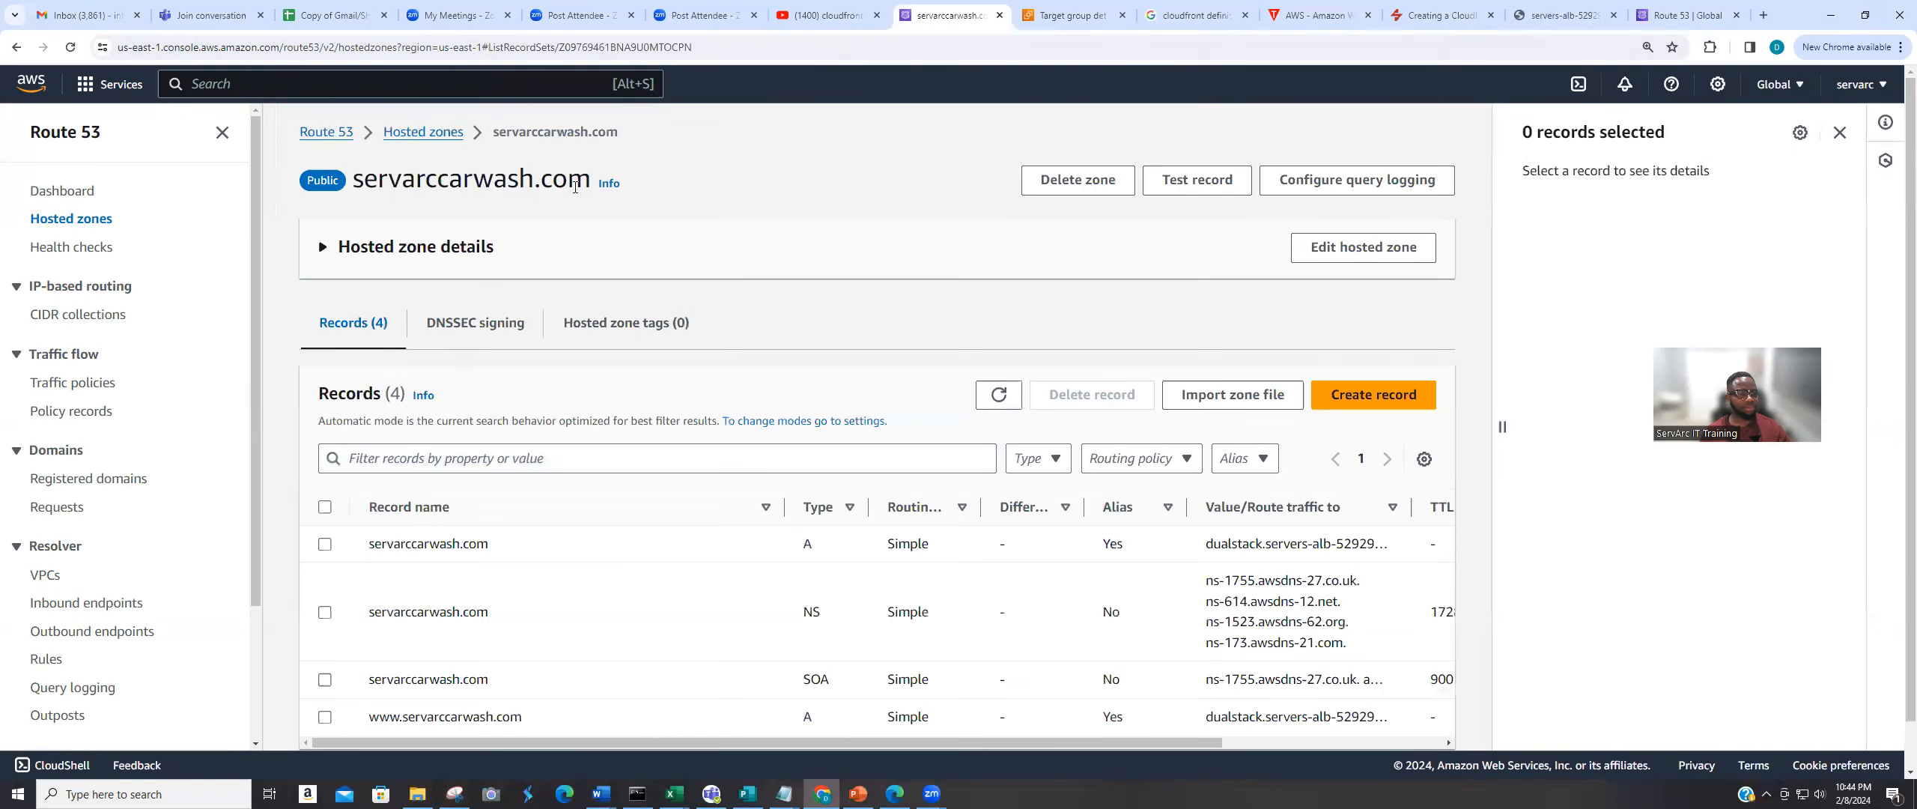
double_click(423, 186)
right_click(442, 187)
left_click(458, 196)
Close the duplicate Route 53 tab, load the copied domain servarccarwash.com in a new browser tab and reload it.
left_click(1685, 15)
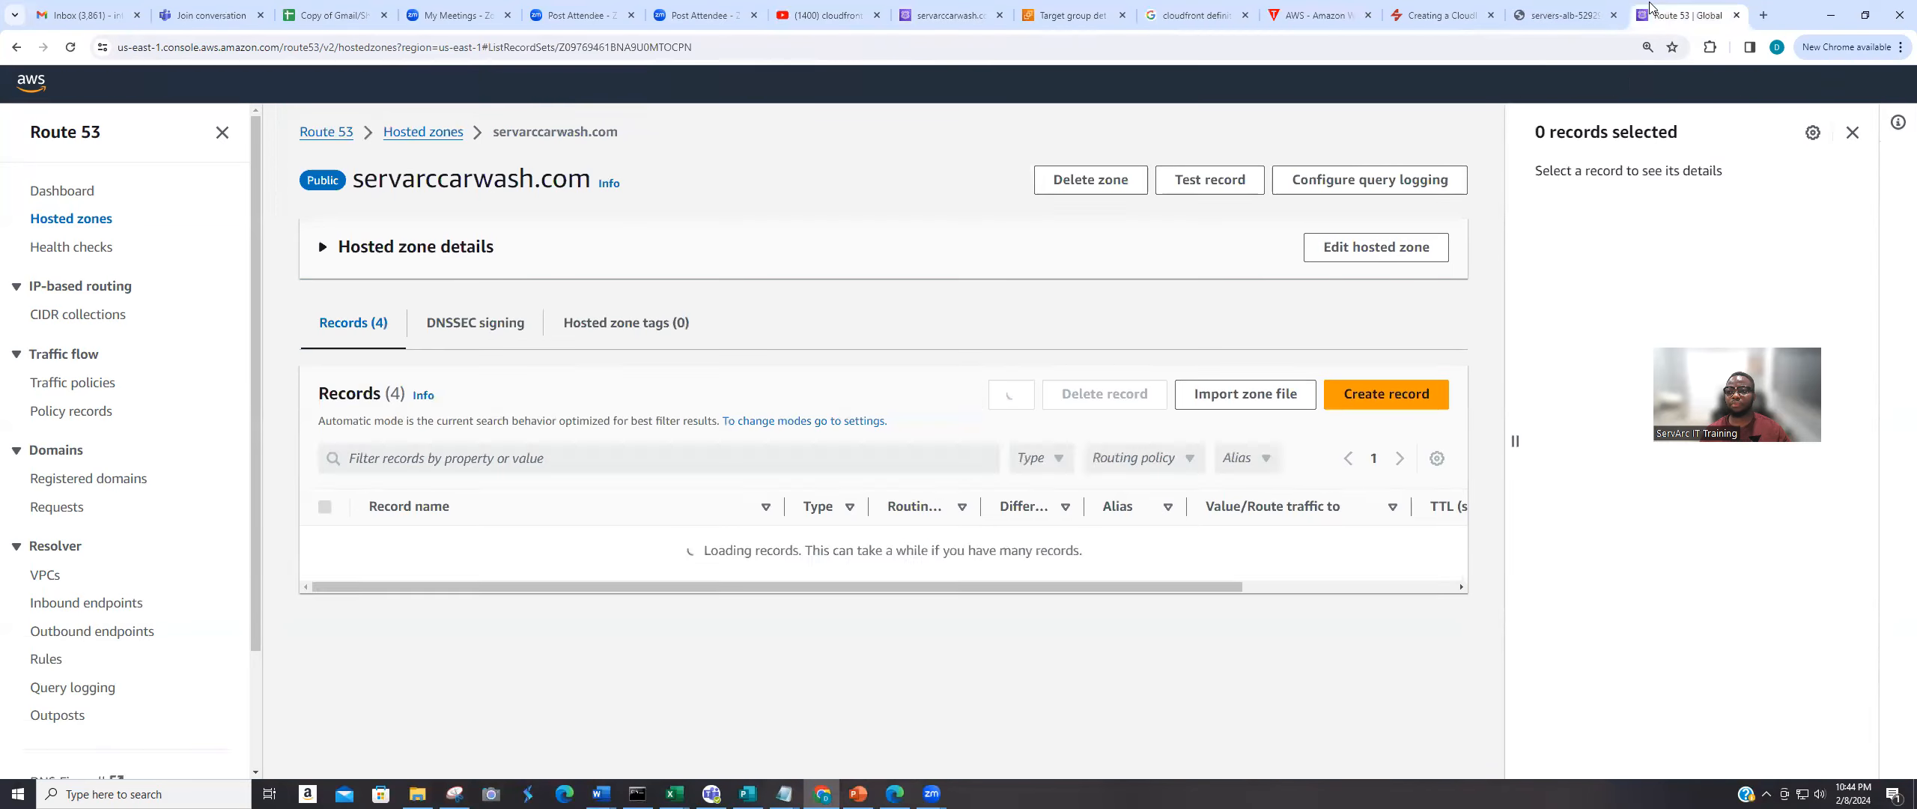
left_click(1736, 15)
left_click(1763, 15)
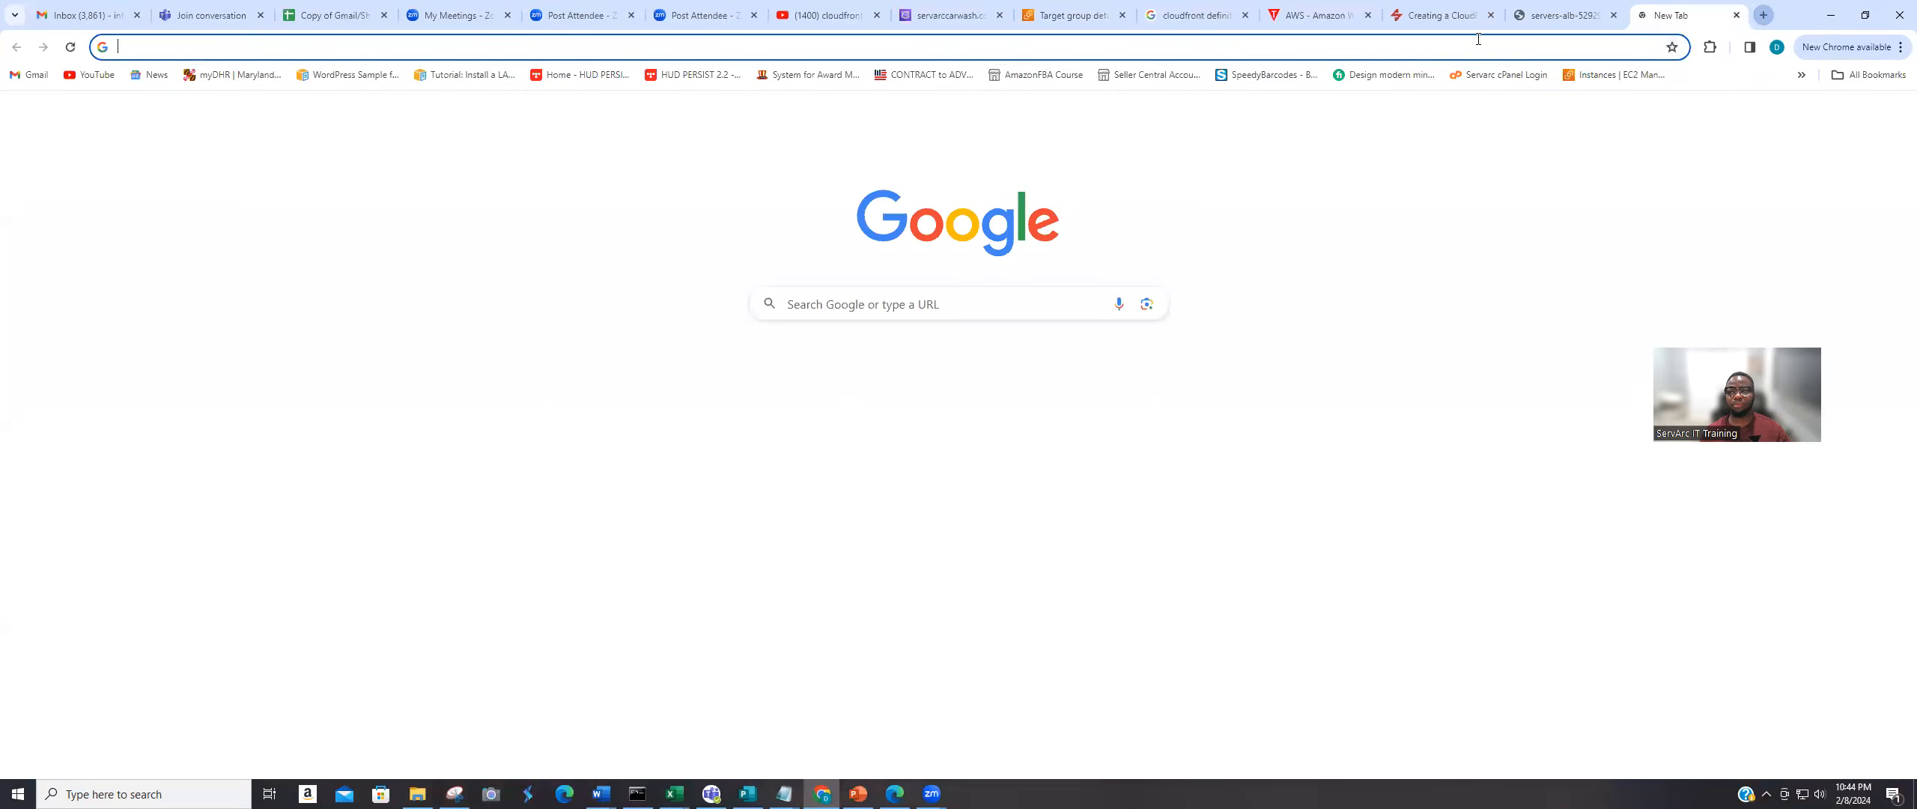
right_click(1202, 51)
left_click(1235, 173)
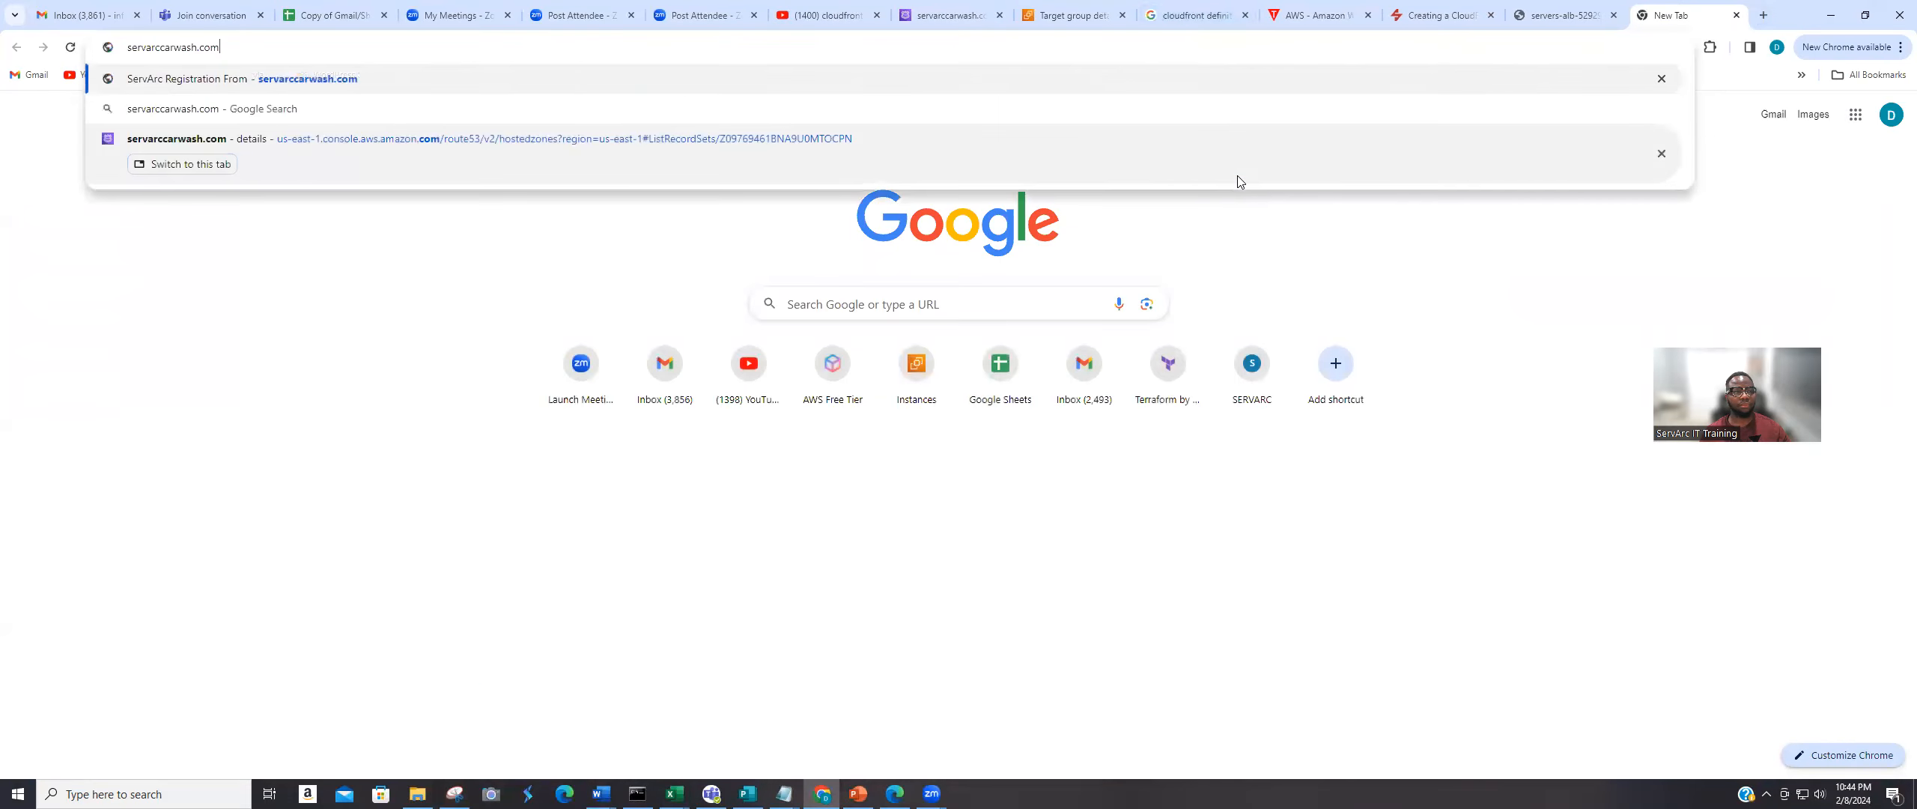
key("Return")
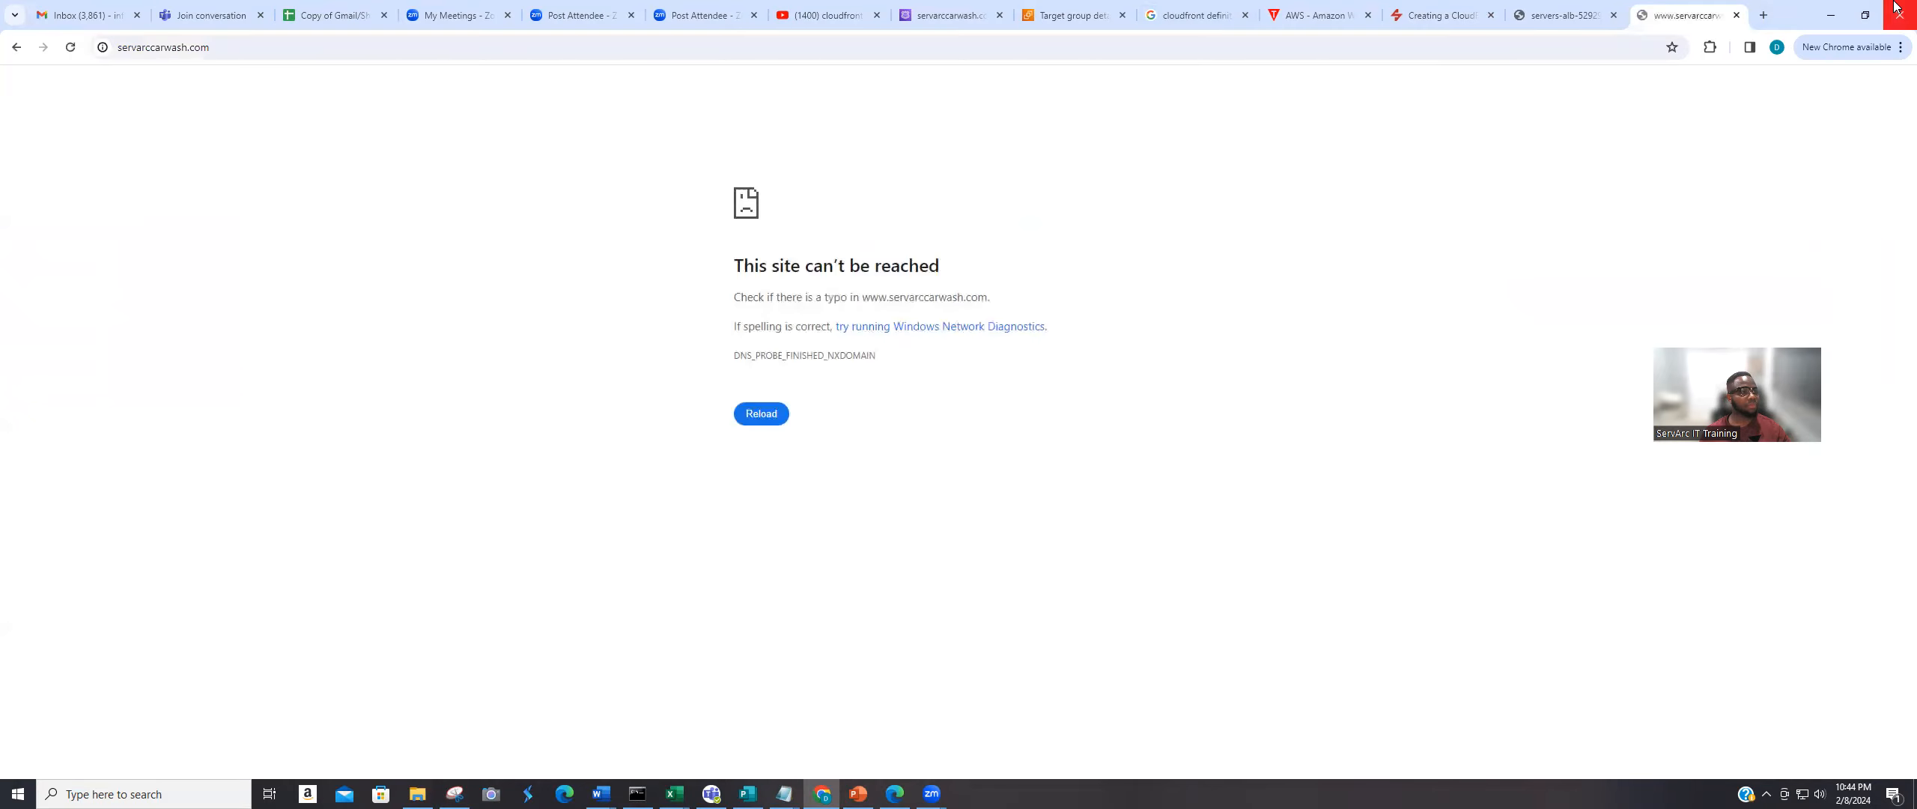
left_click(71, 47)
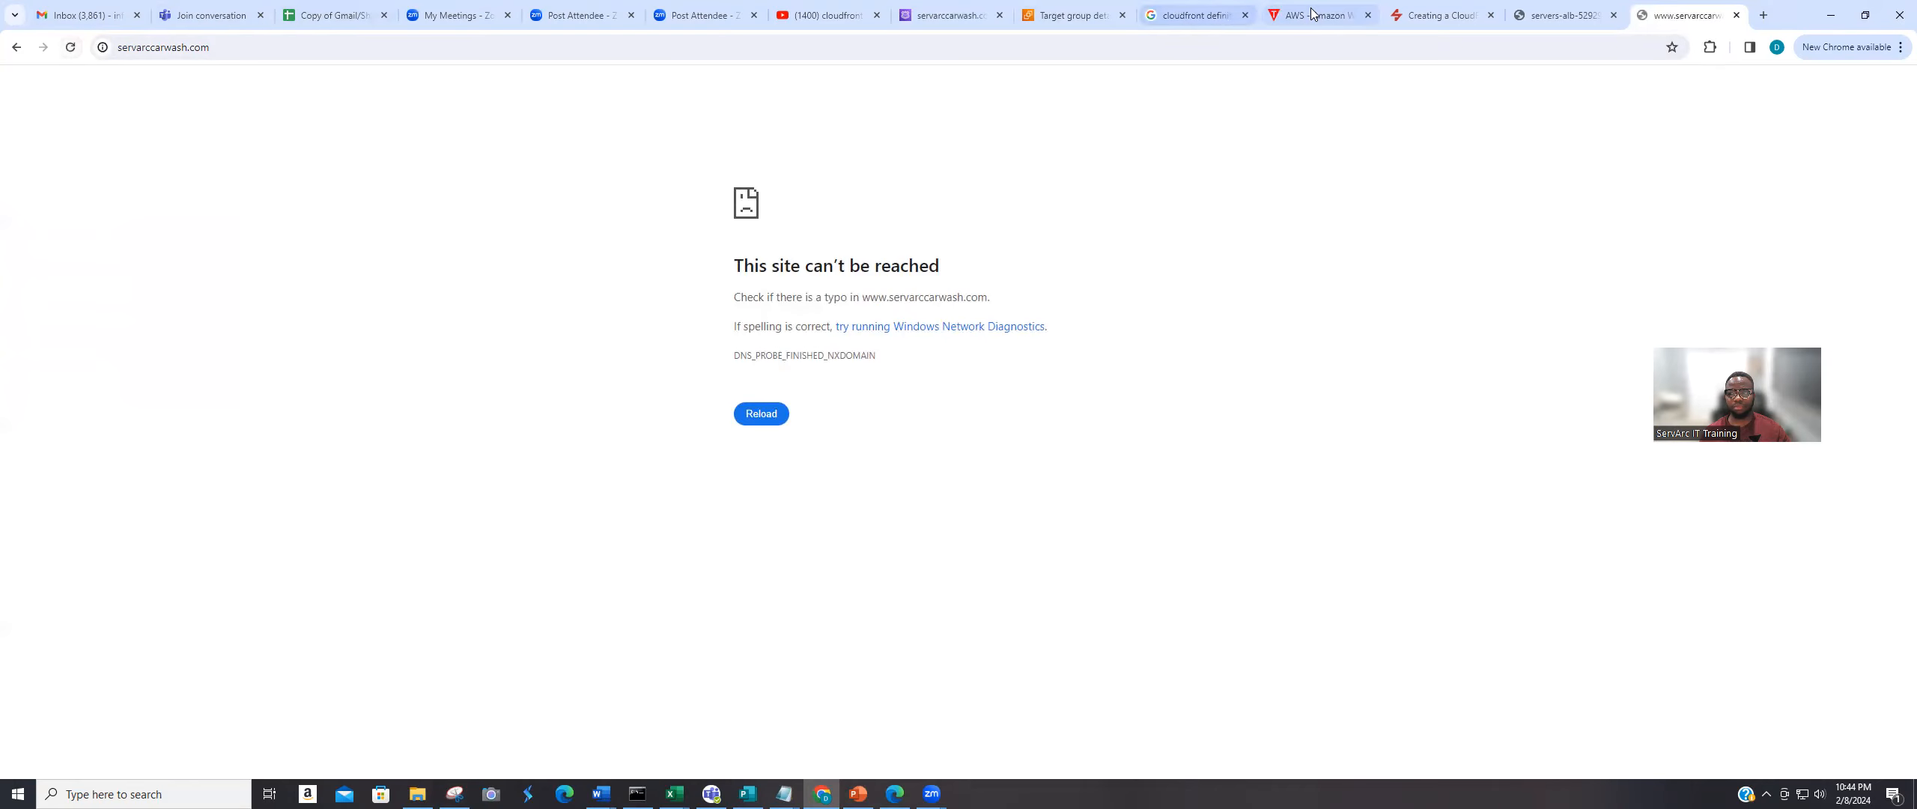
left_click(71, 50)
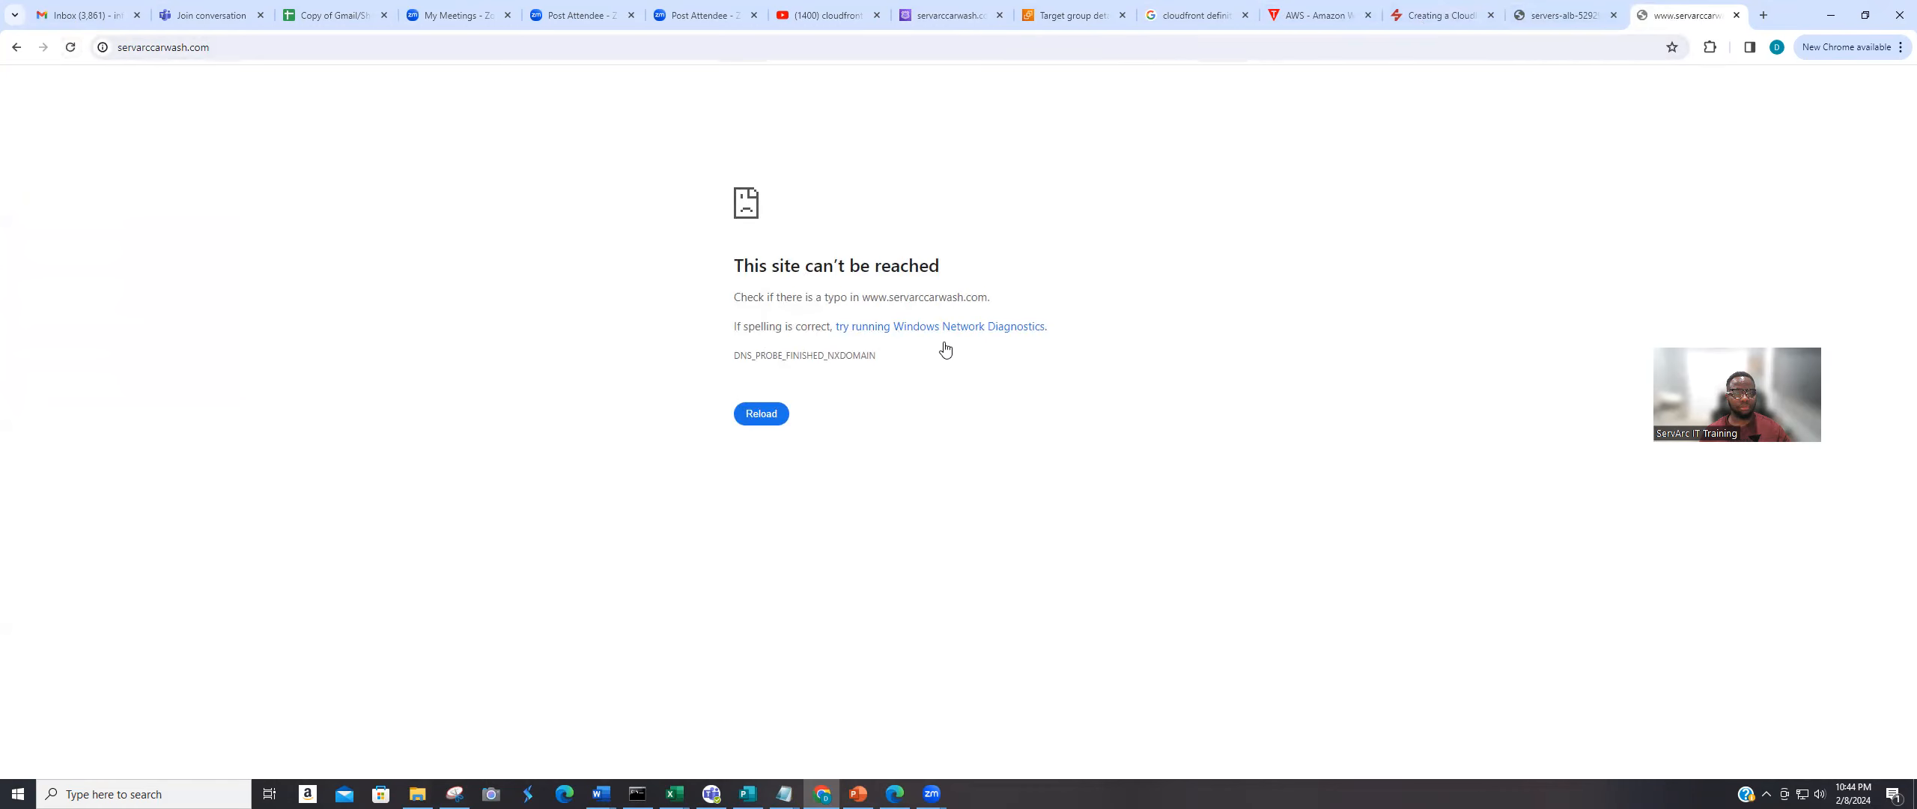
left_click(1895, 49)
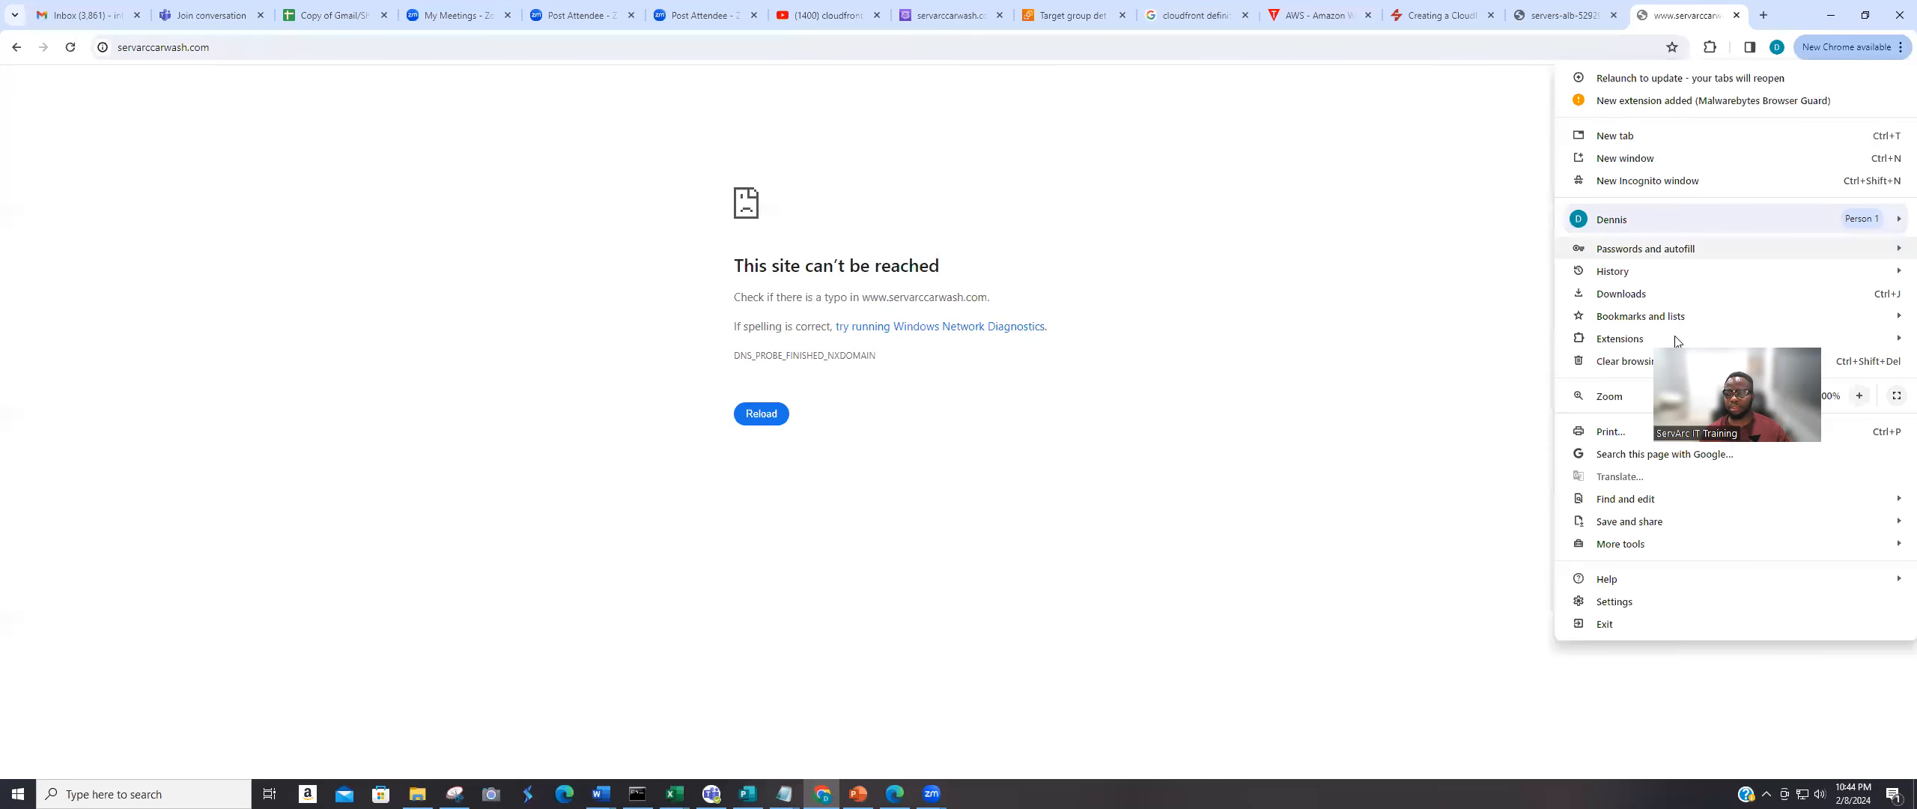
mouse_move(1635, 550)
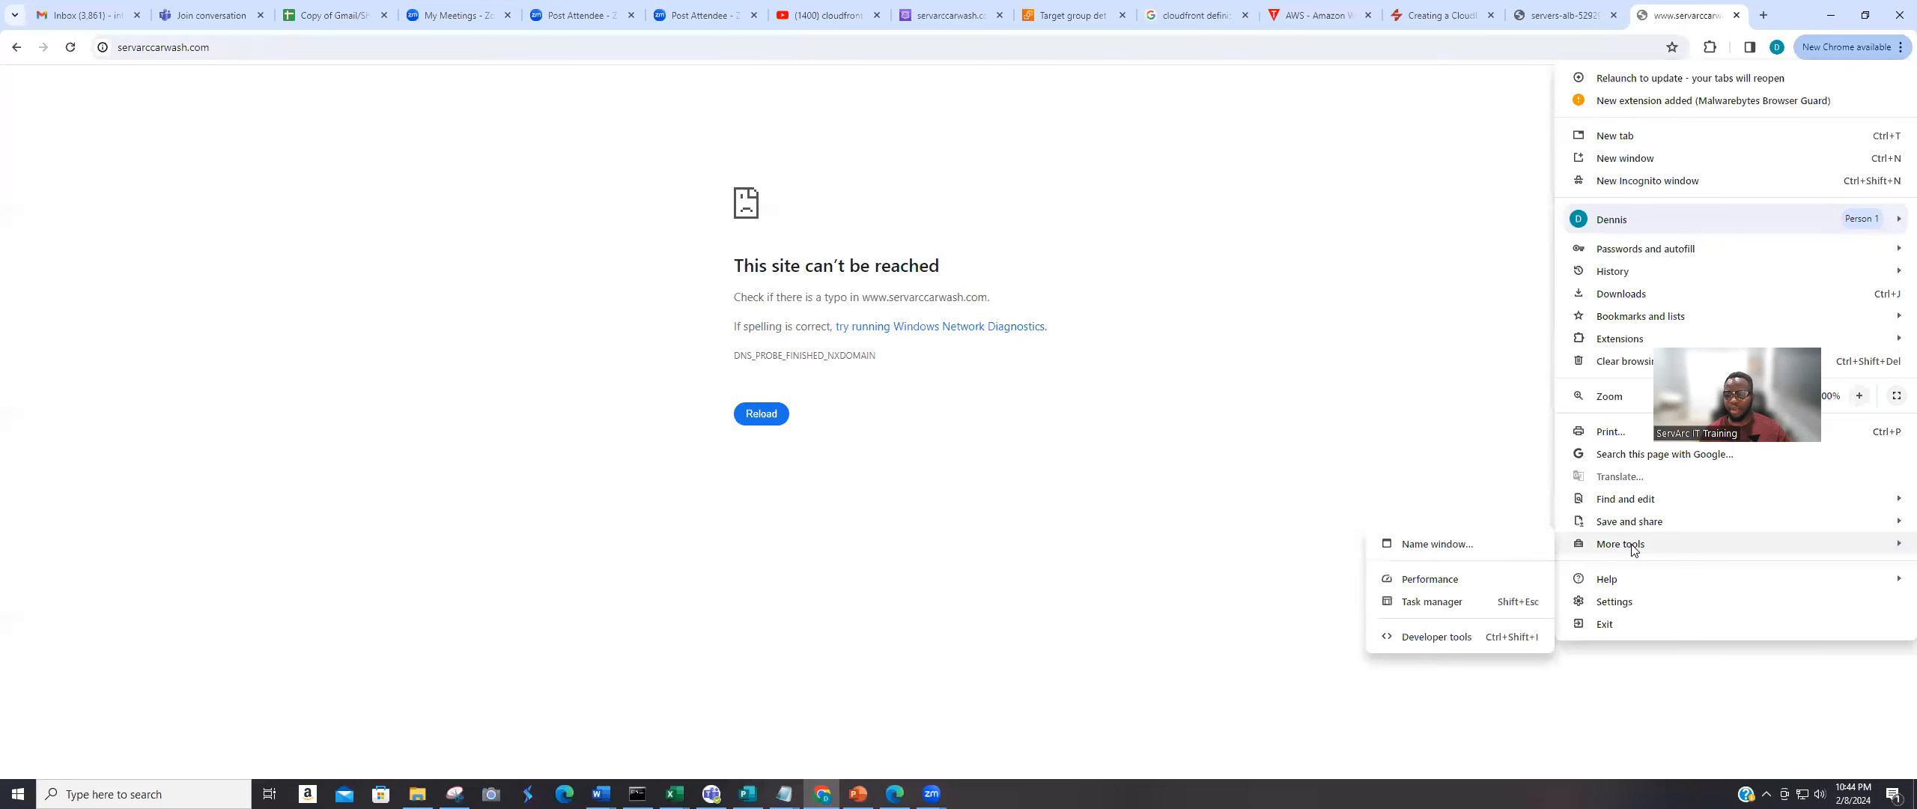
left_click(1460, 637)
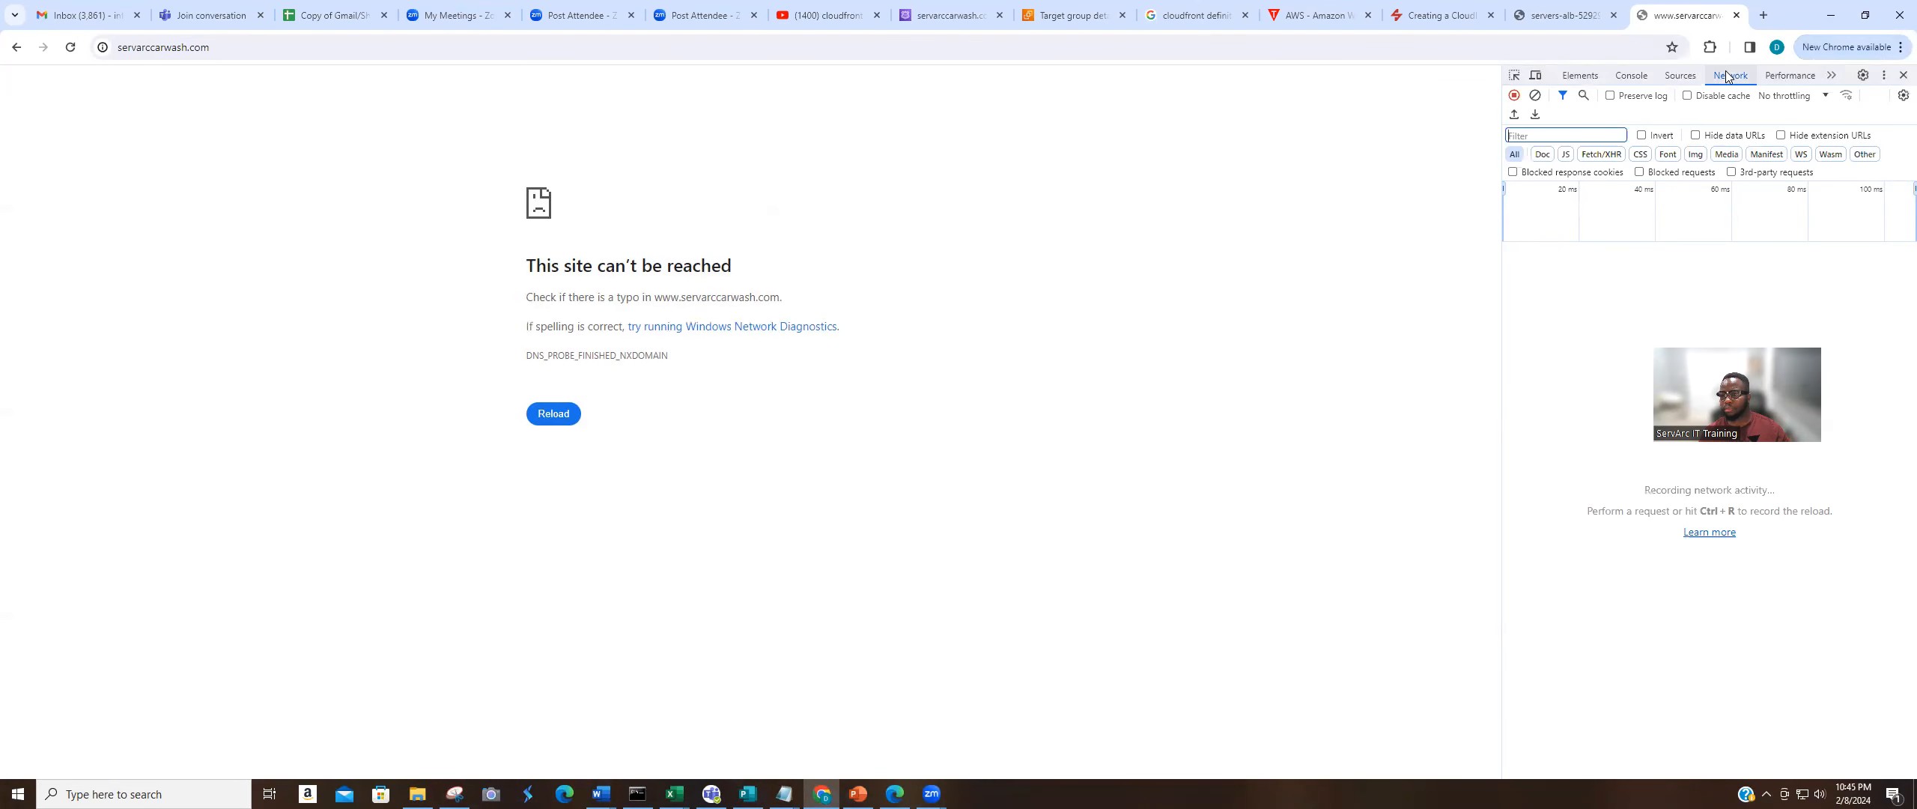
left_click(70, 47)
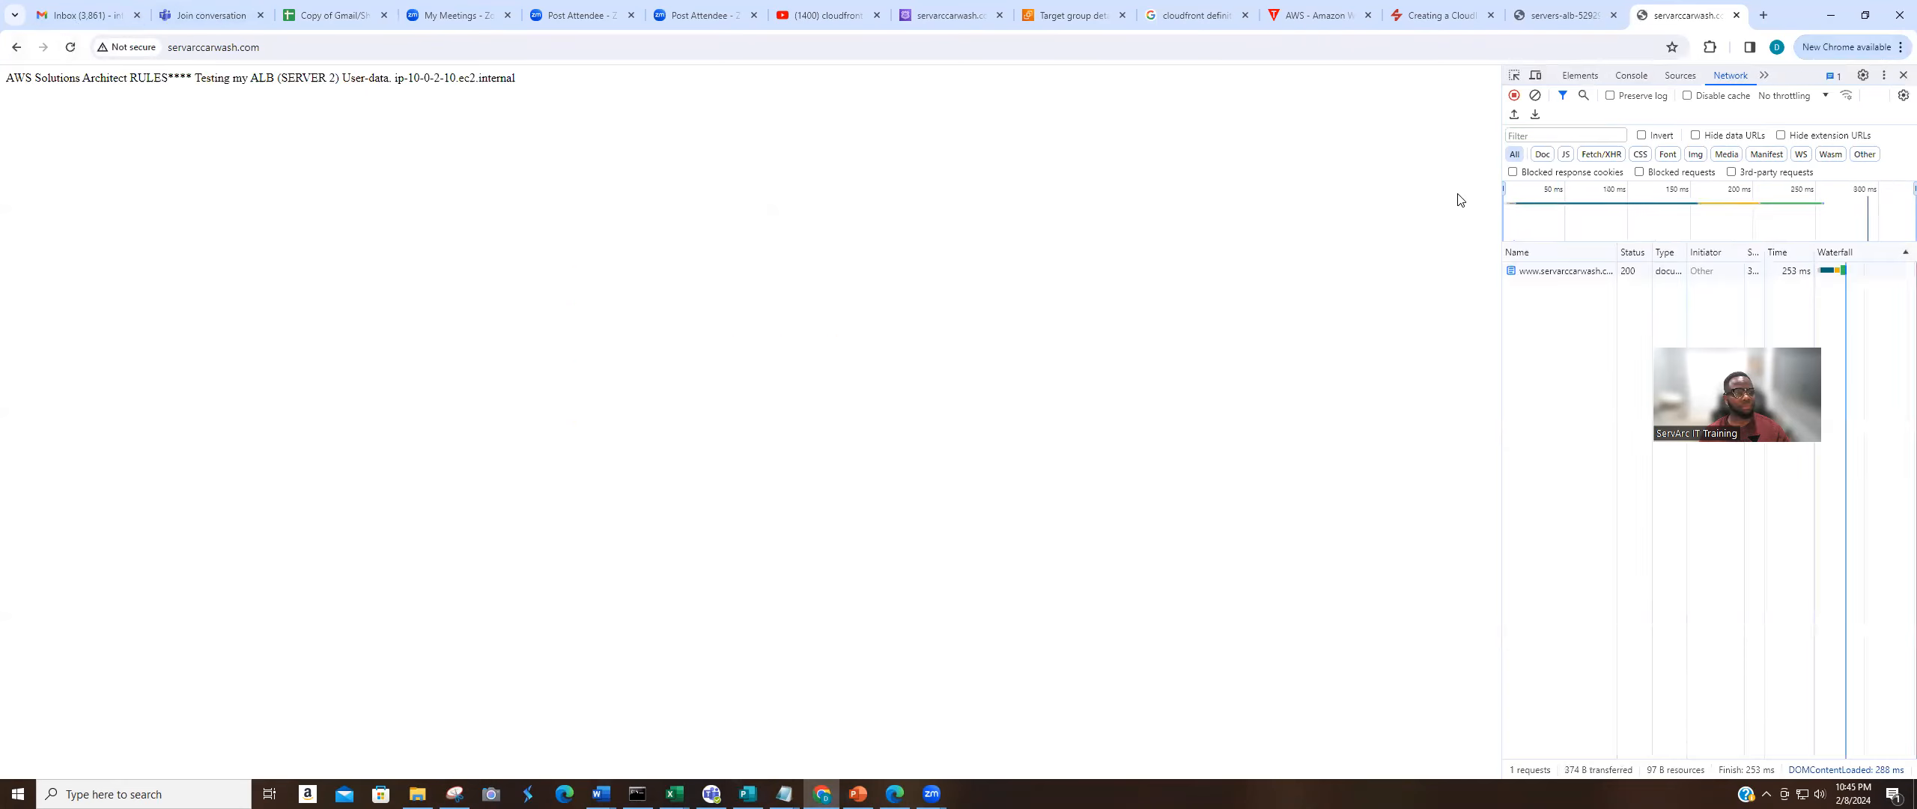
Close the developer tools and reload the servarccarwash.com page twice to test which server responds.
left_click(1902, 75)
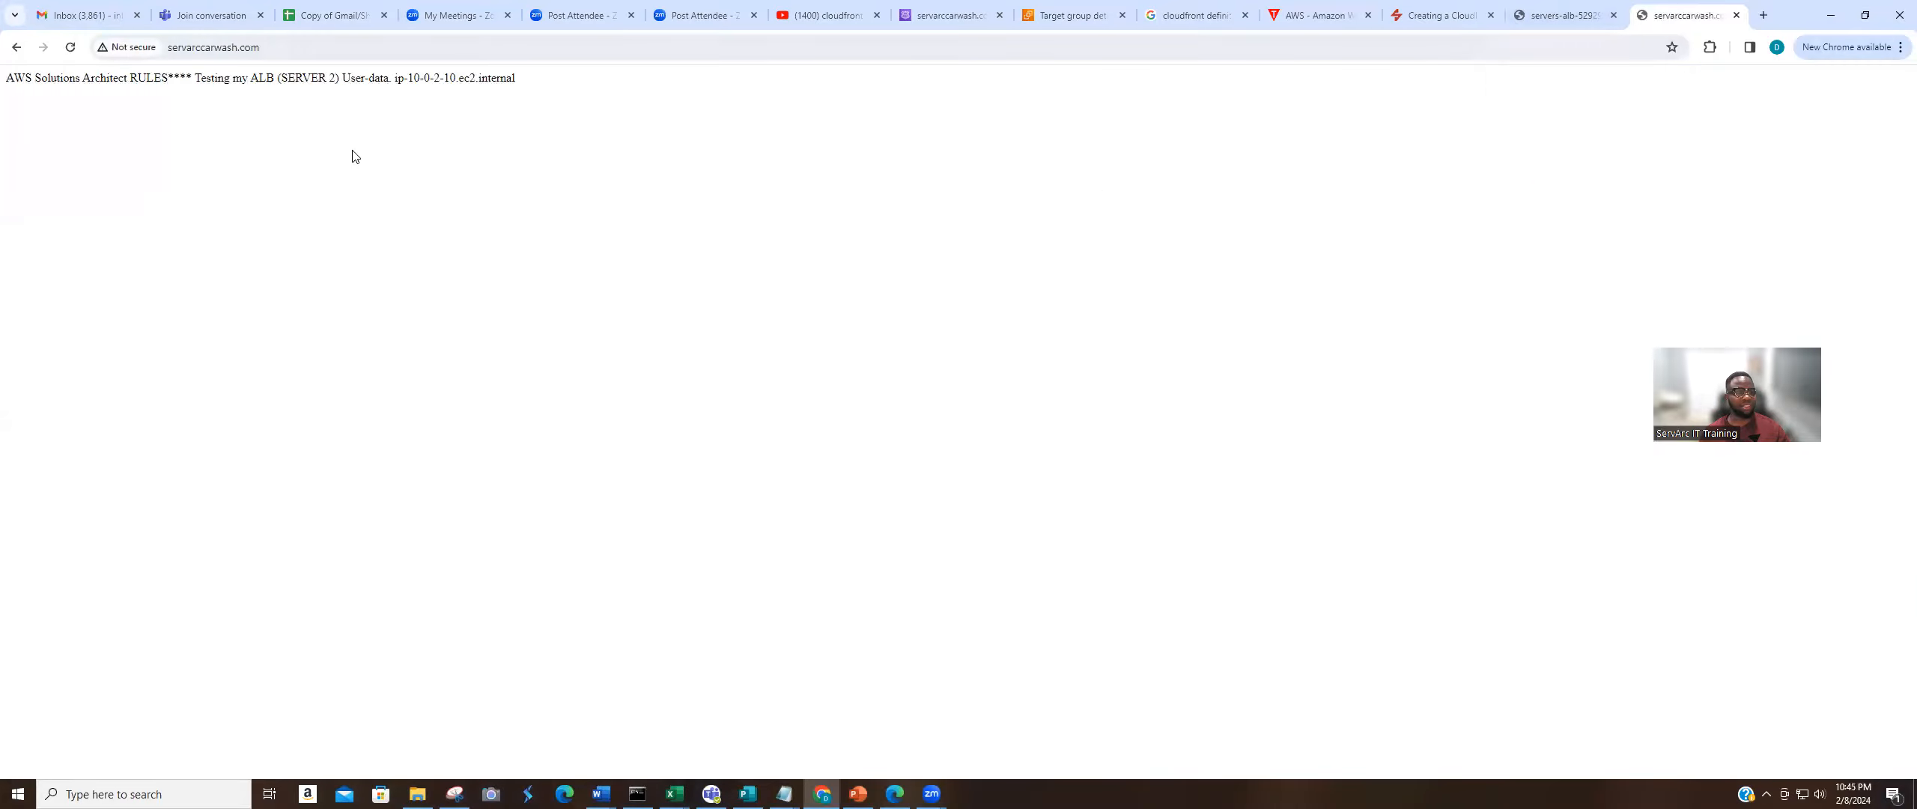
left_click(69, 49)
left_click(75, 49)
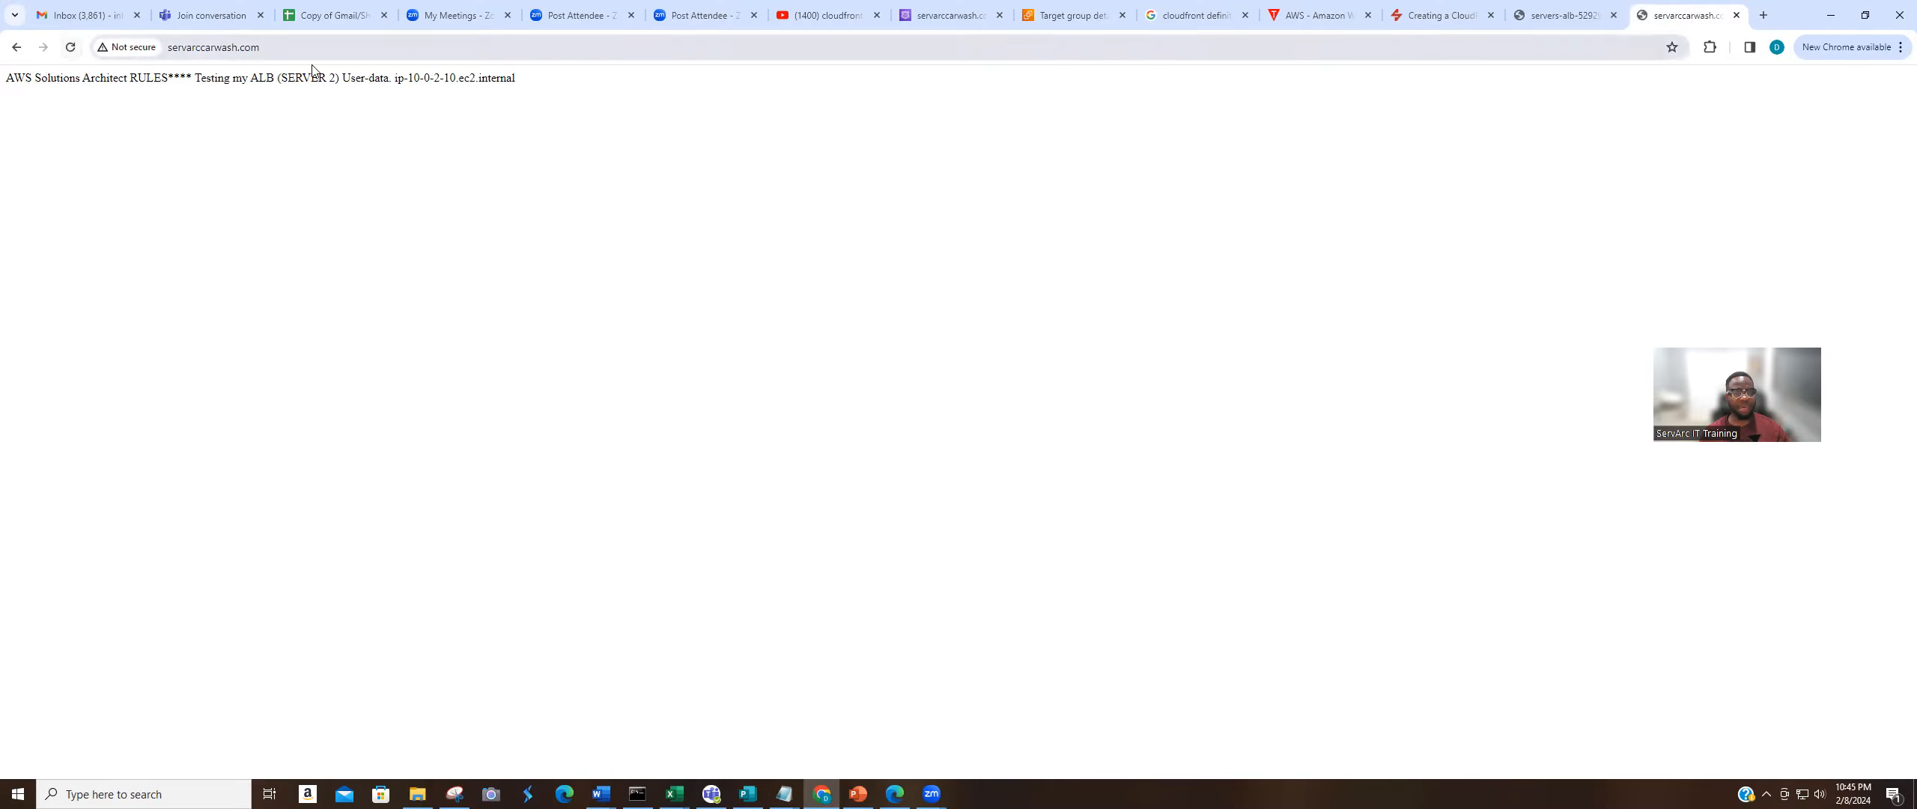
Refresh the Server-TG target group details and check the health of its registered targets.
left_click(1055, 16)
scroll(627, 384, "up", 2)
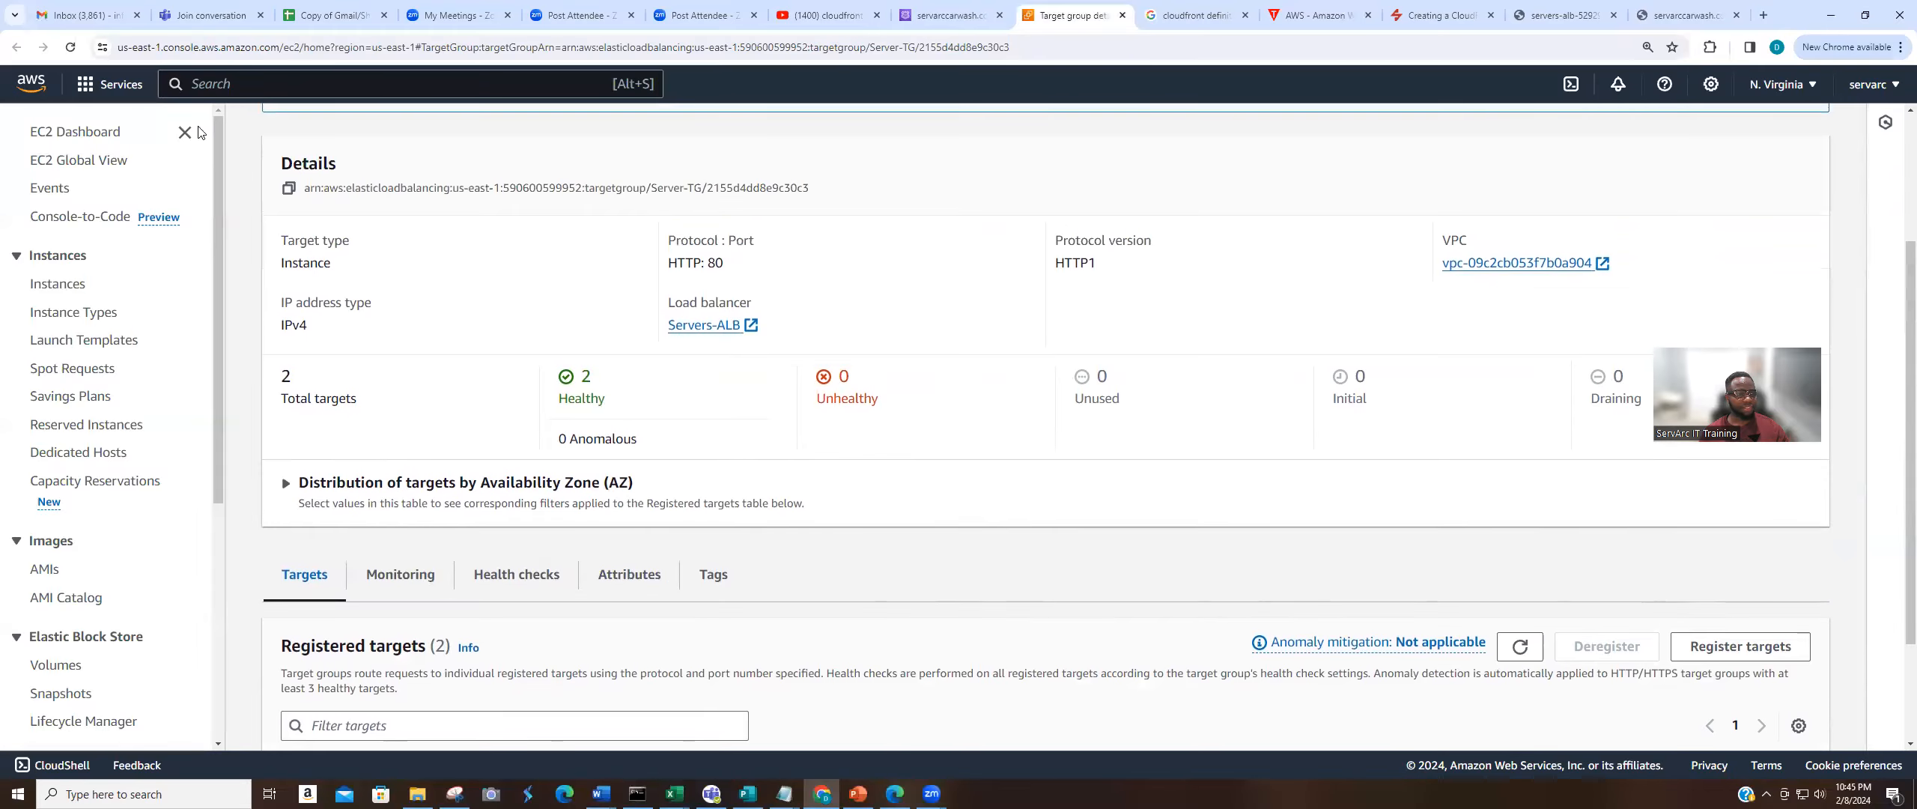
left_click(70, 48)
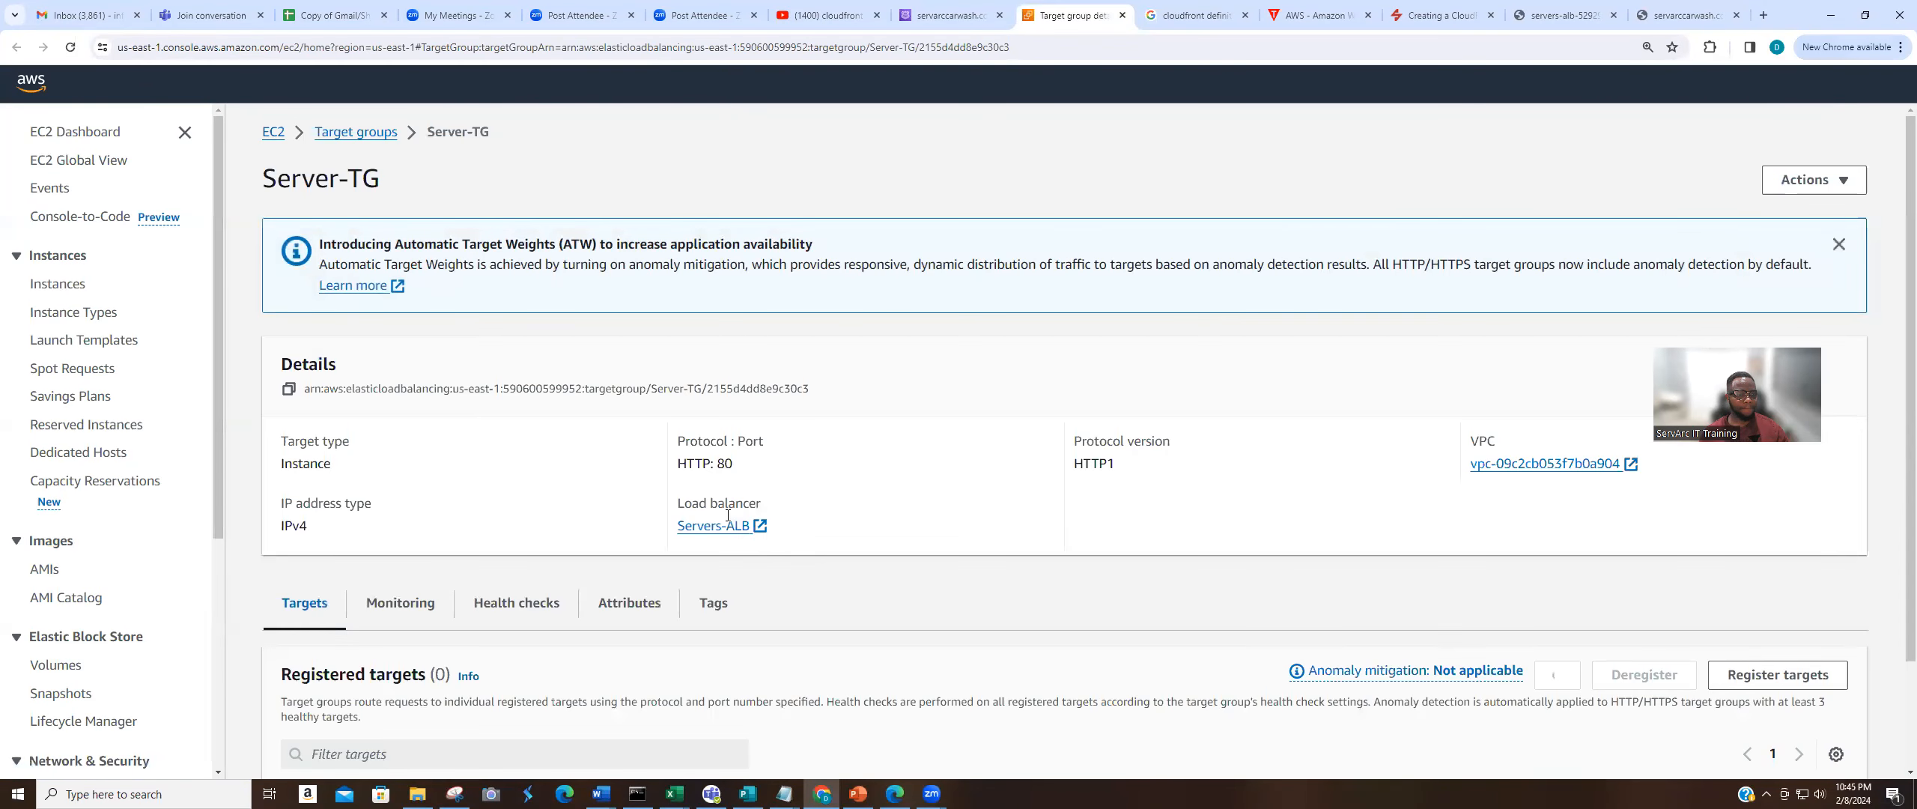
scroll(821, 573, "down", 2)
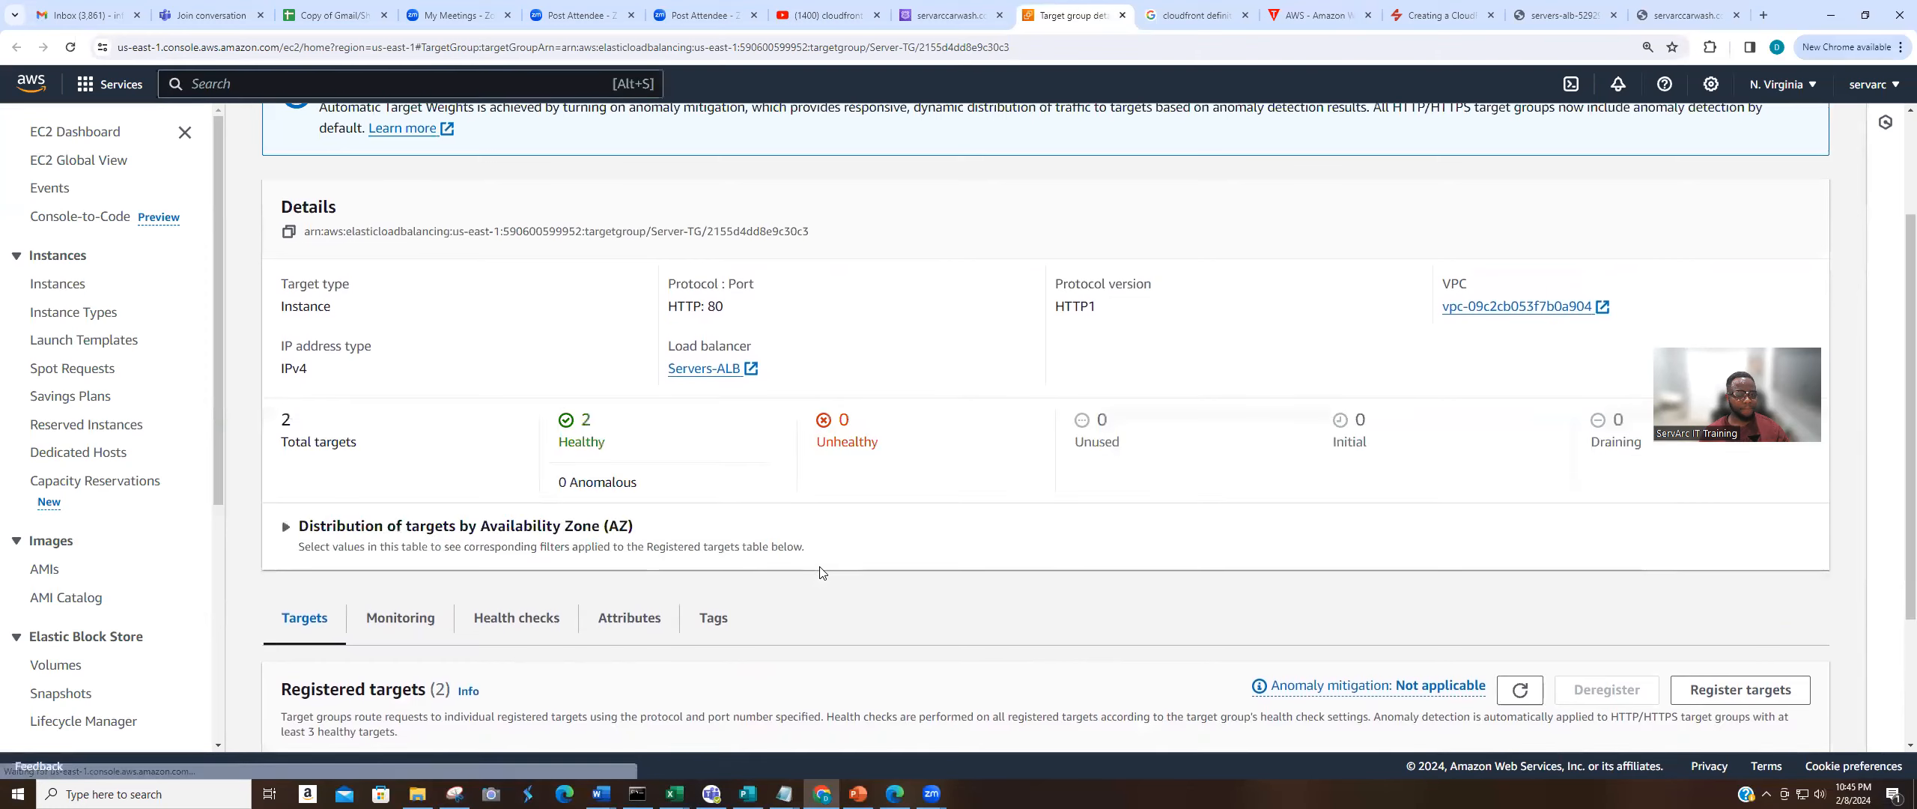
Return to the servarccarwash.com site, reload it, inspect its full web address and reload it again.
left_click(1699, 11)
left_click(72, 50)
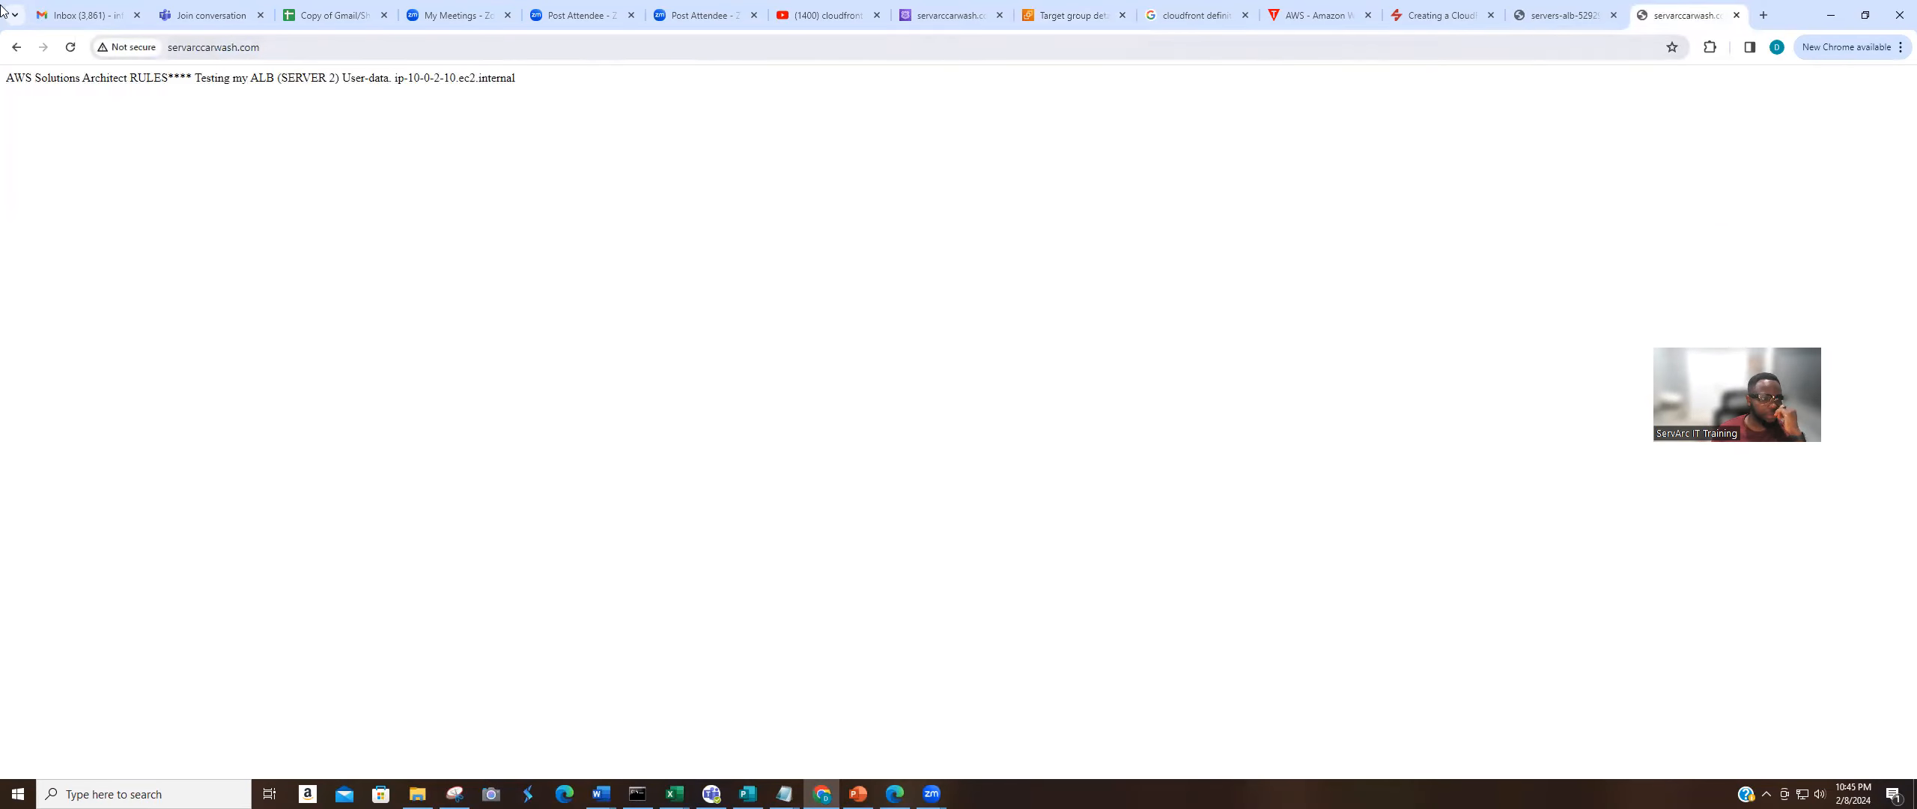
left_click(177, 43)
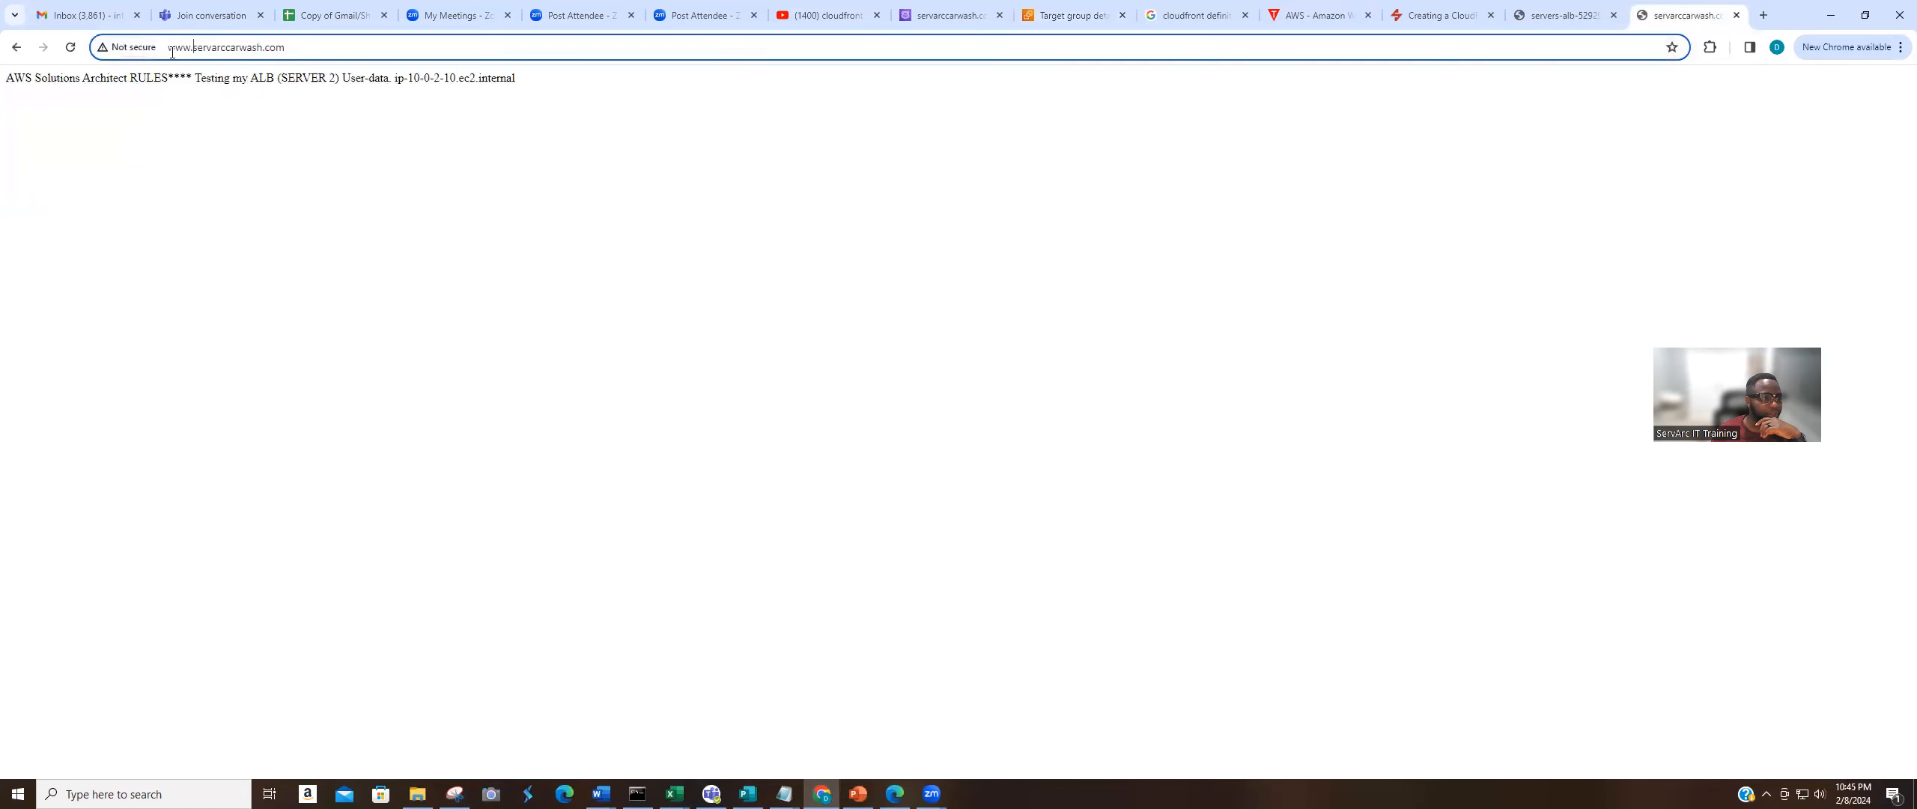
left_click(70, 46)
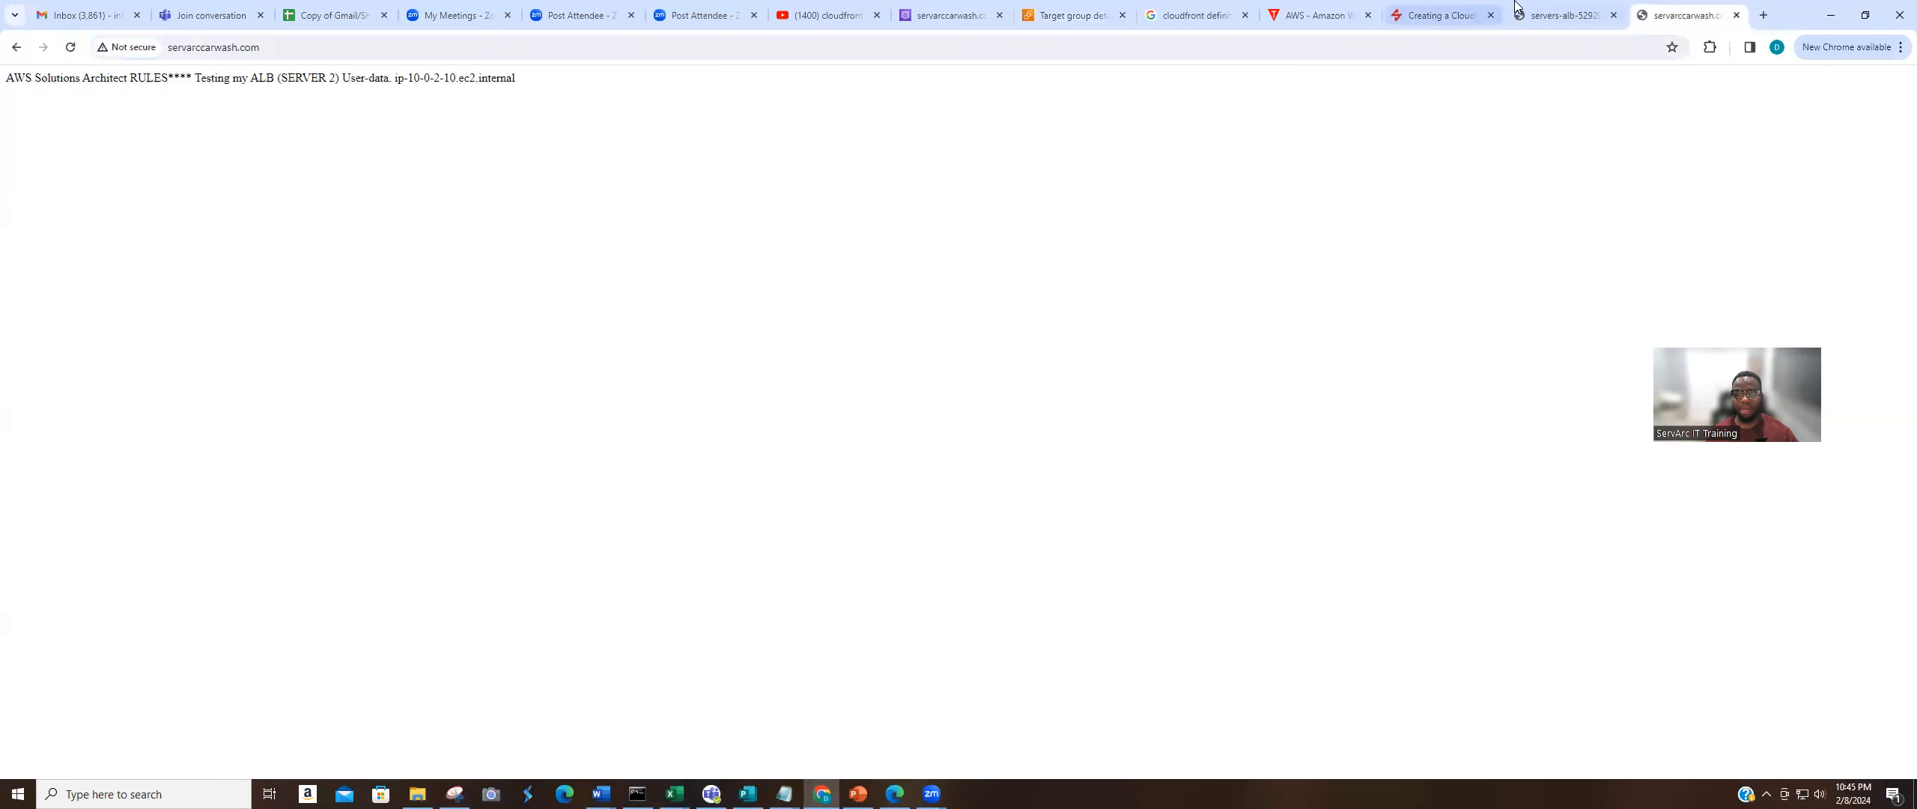
Check the page served at the load balancer's DNS name and review the record list of the servarccarwash.com hosted zone.
left_click(1534, 15)
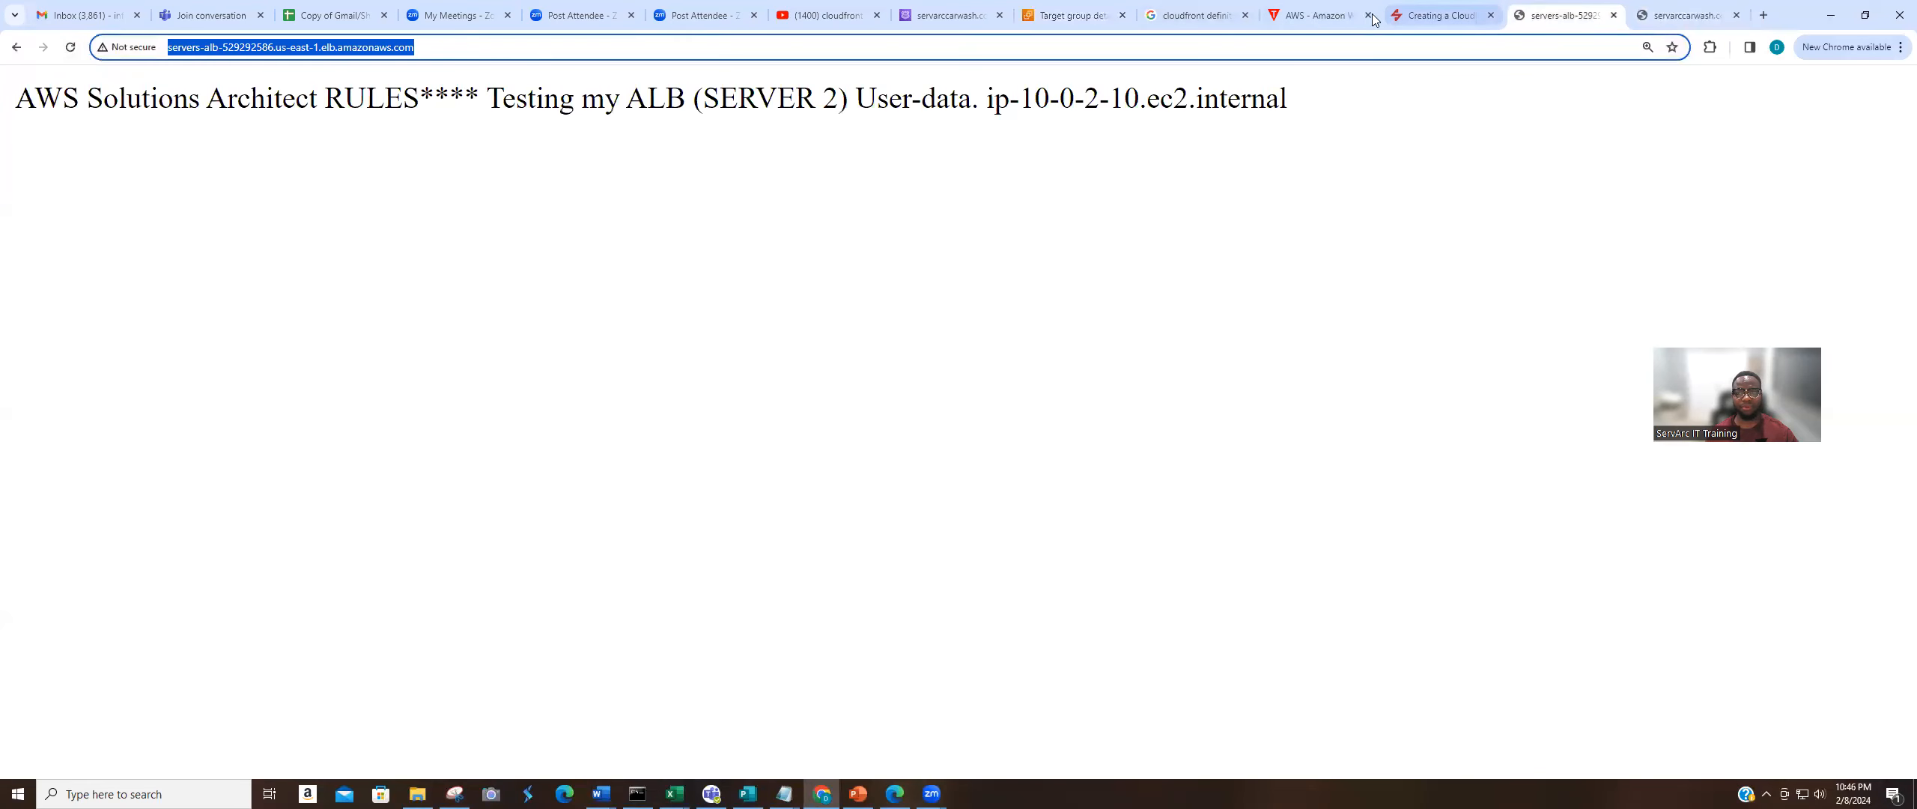
mouse_move(1069, 20)
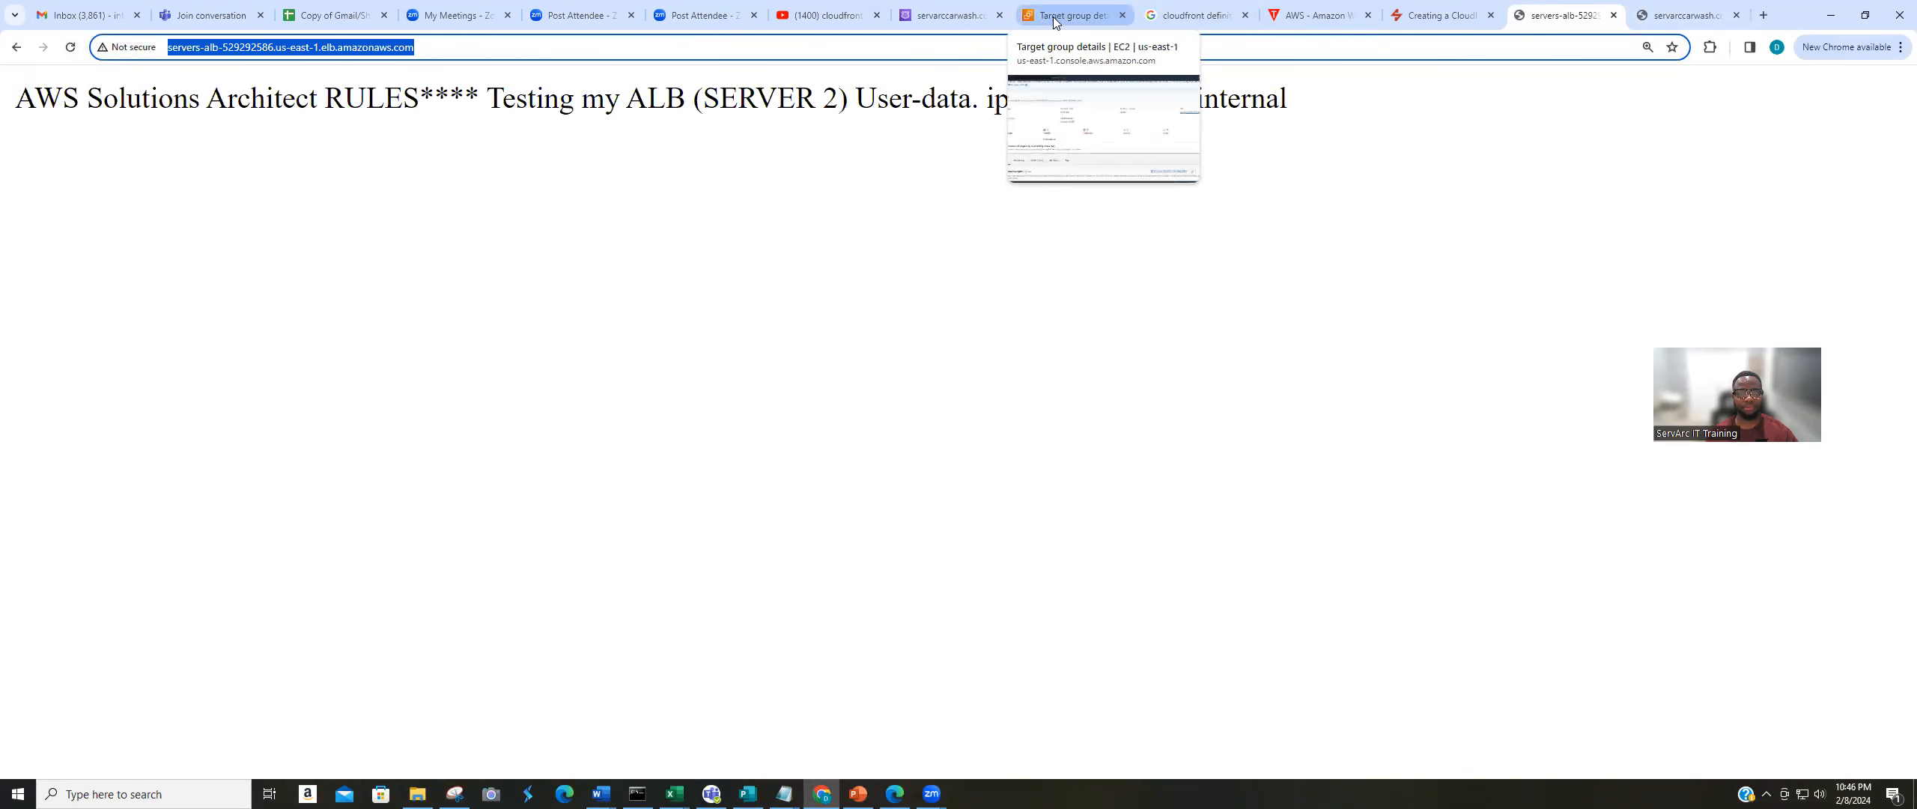
left_click(928, 11)
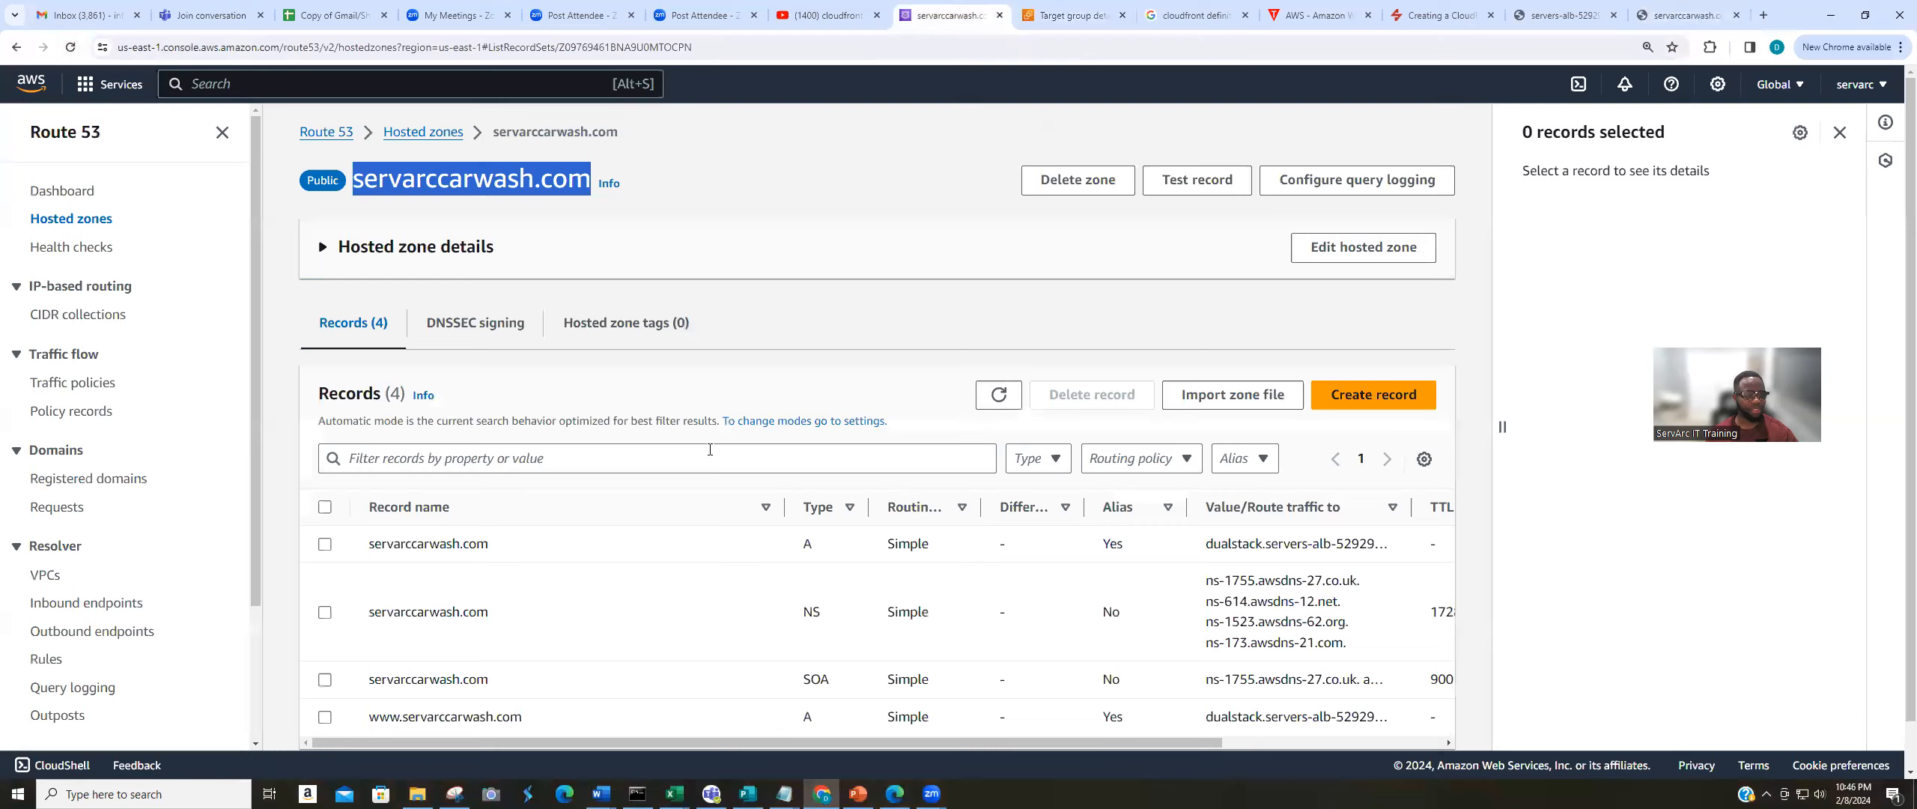
scroll(718, 544, "down", 1)
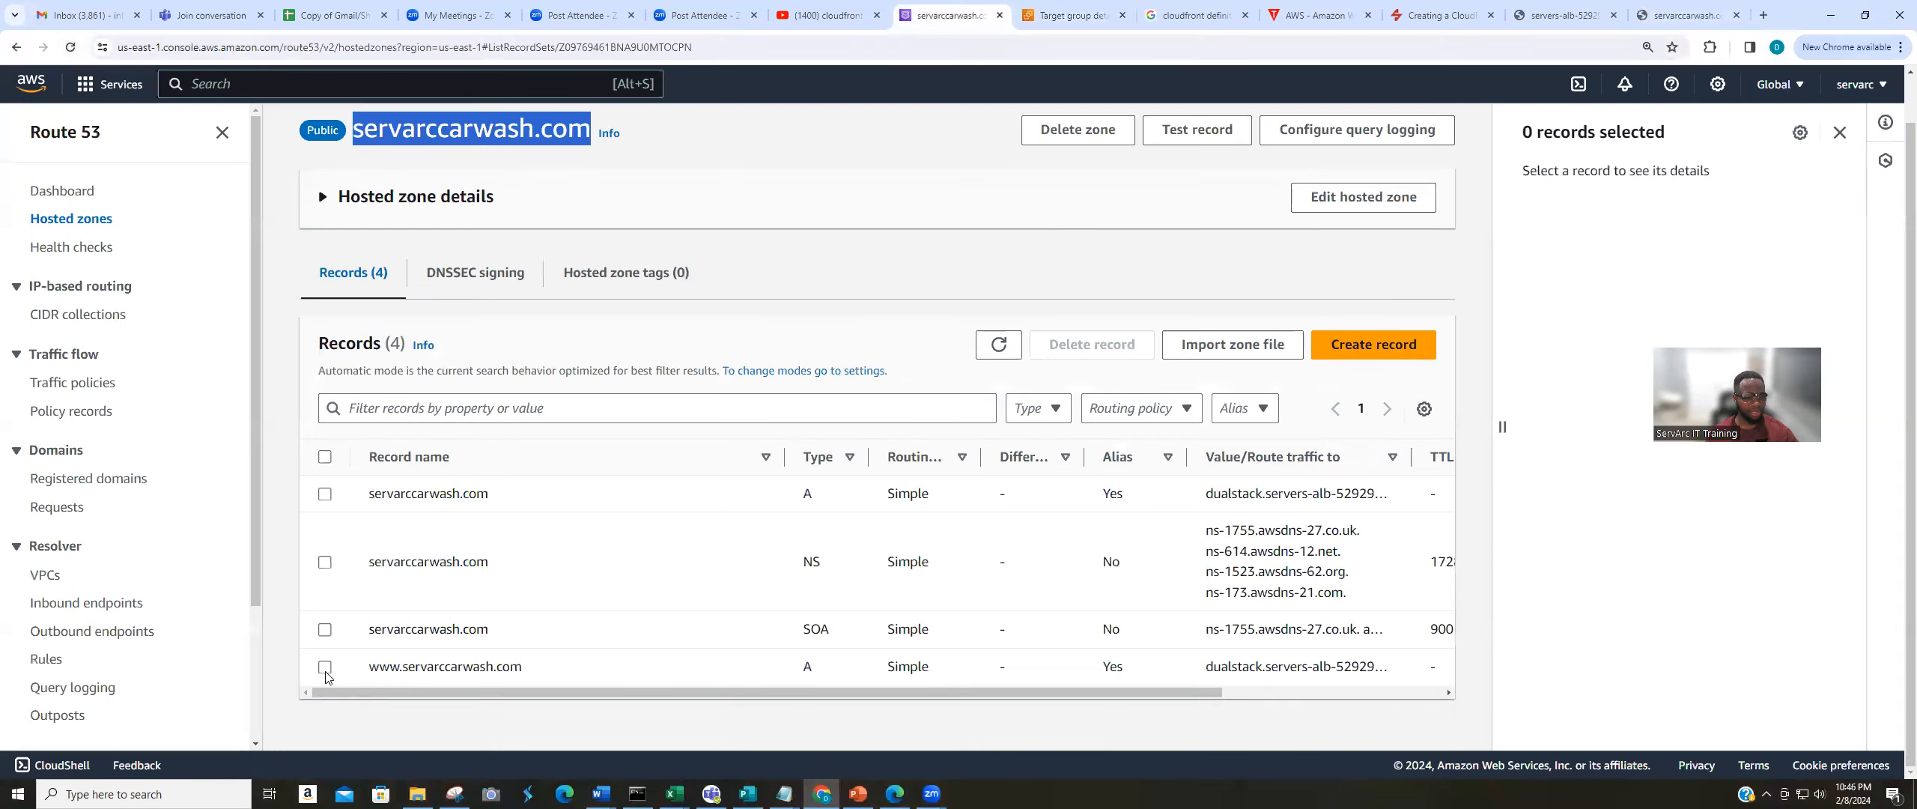